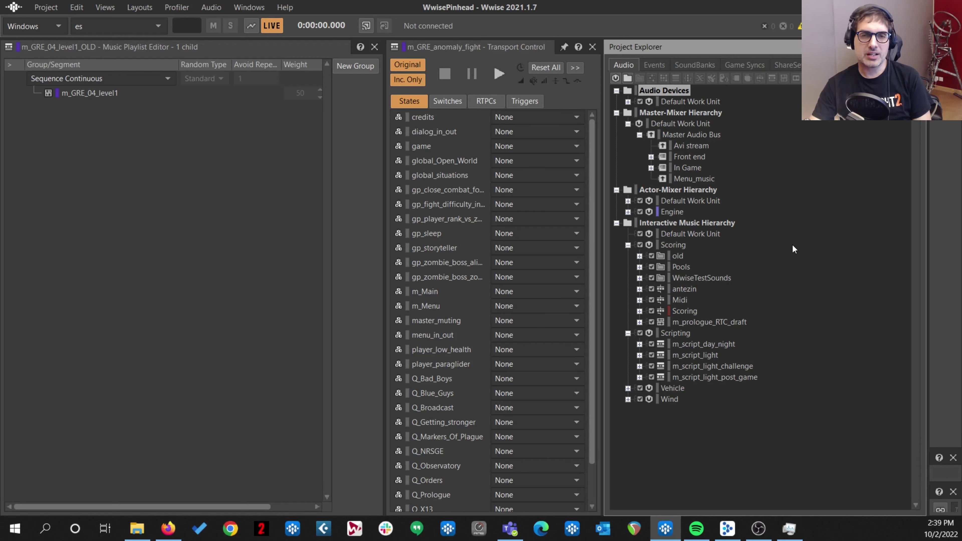
# View the Scoring music switch container's associations and expand the hierarchy down to the children of In_Game.
pyautogui.click(802, 265)
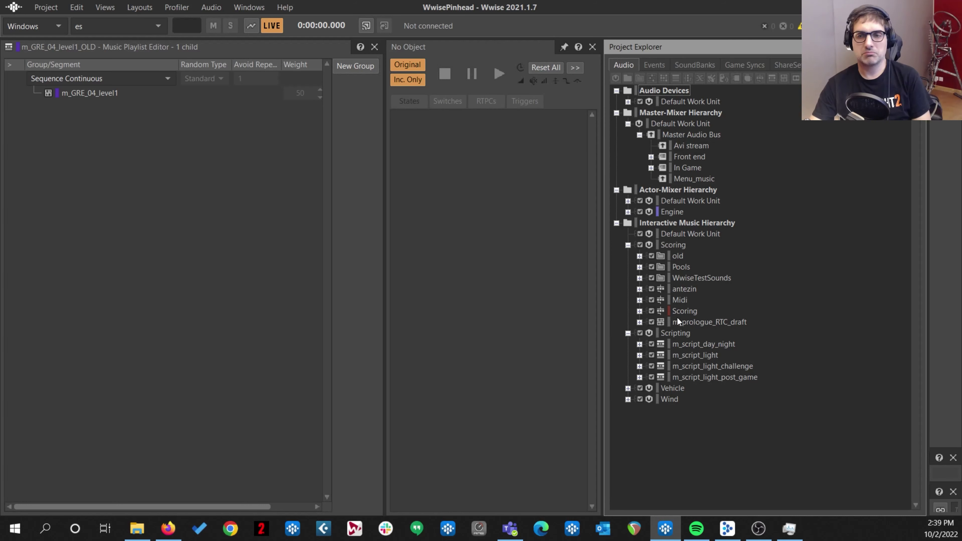
pyautogui.click(682, 312)
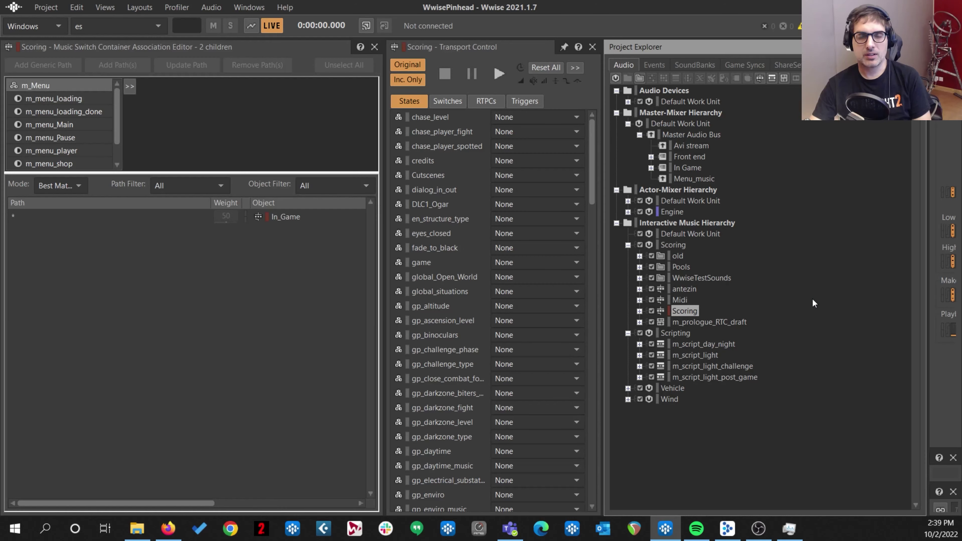
pyautogui.click(639, 311)
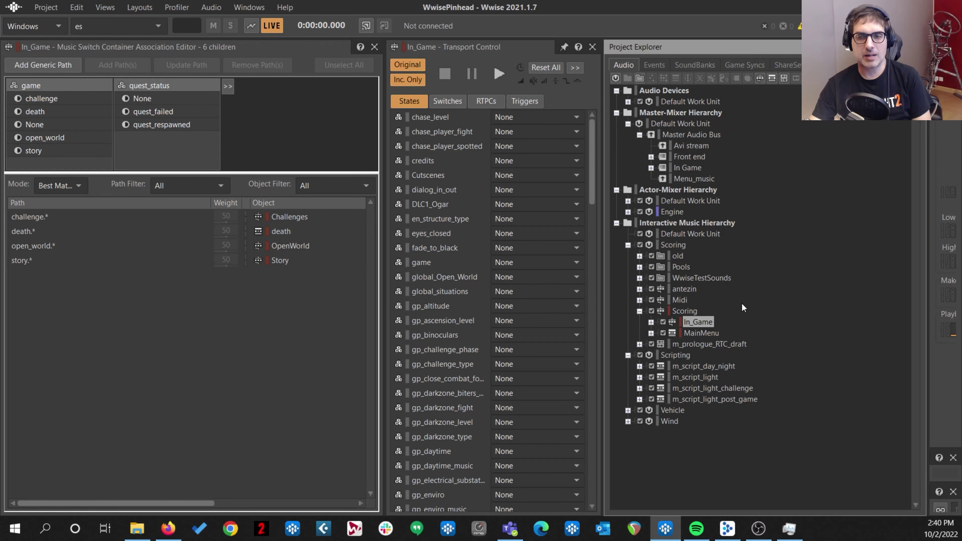
pyautogui.click(651, 322)
# Compare the state paths and associated objects of the OpenWorld and Story switch containers under In_Game.
pyautogui.click(720, 355)
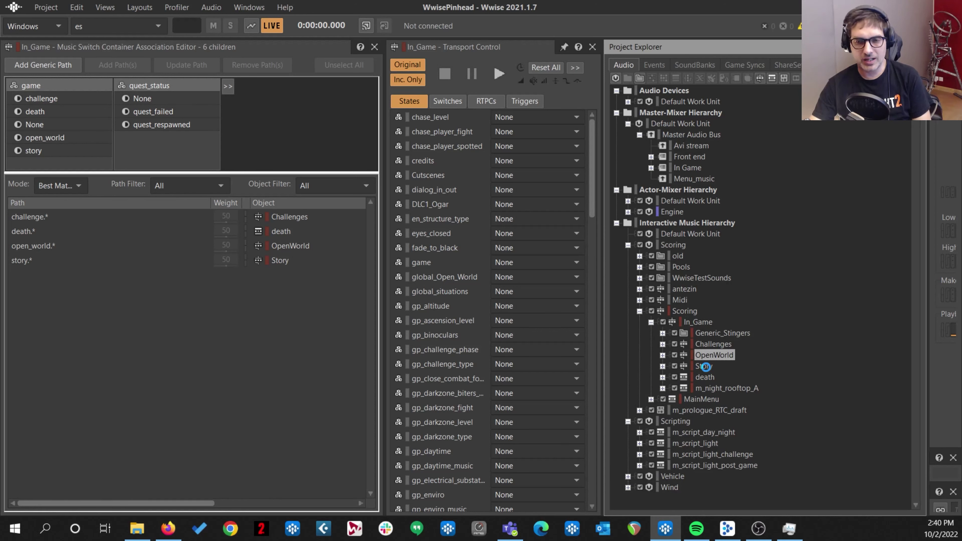
pyautogui.click(704, 366)
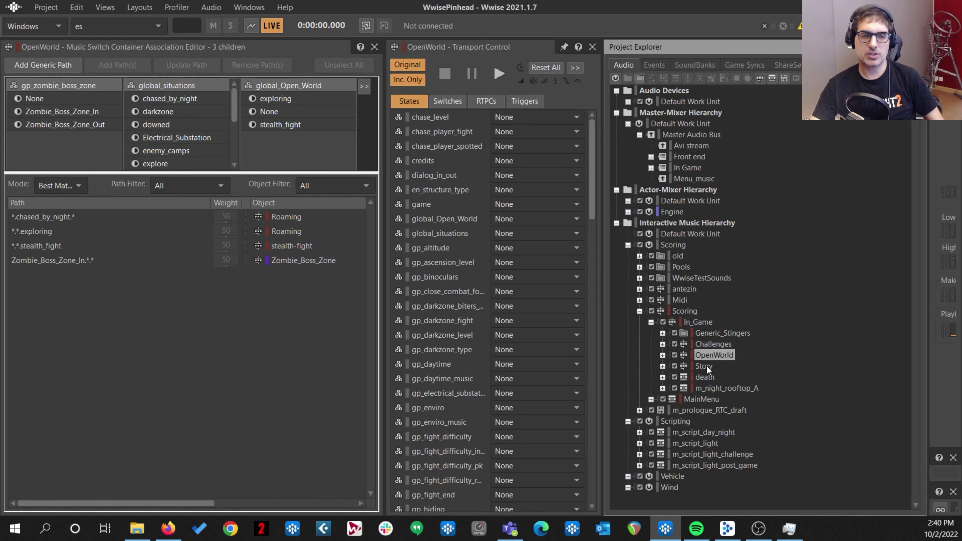
pyautogui.click(705, 366)
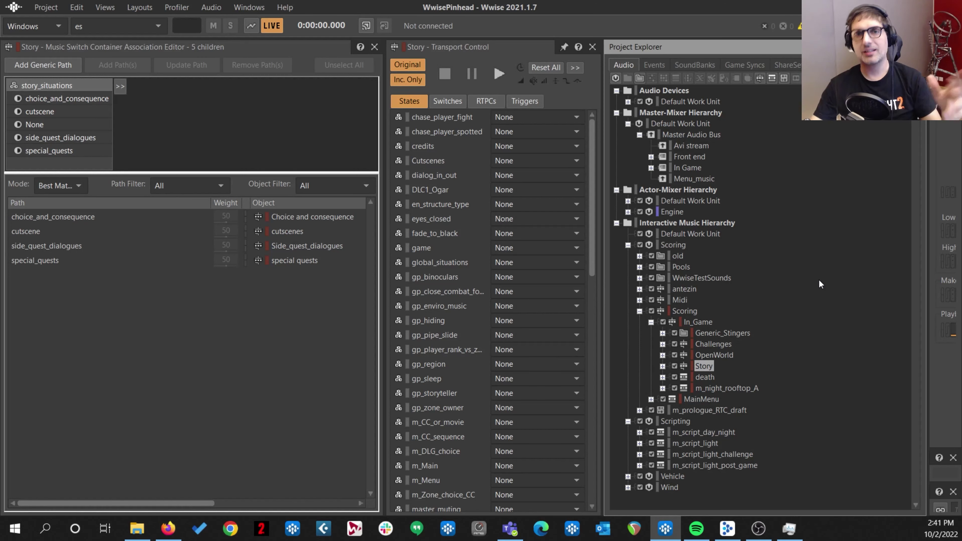
pyautogui.click(714, 355)
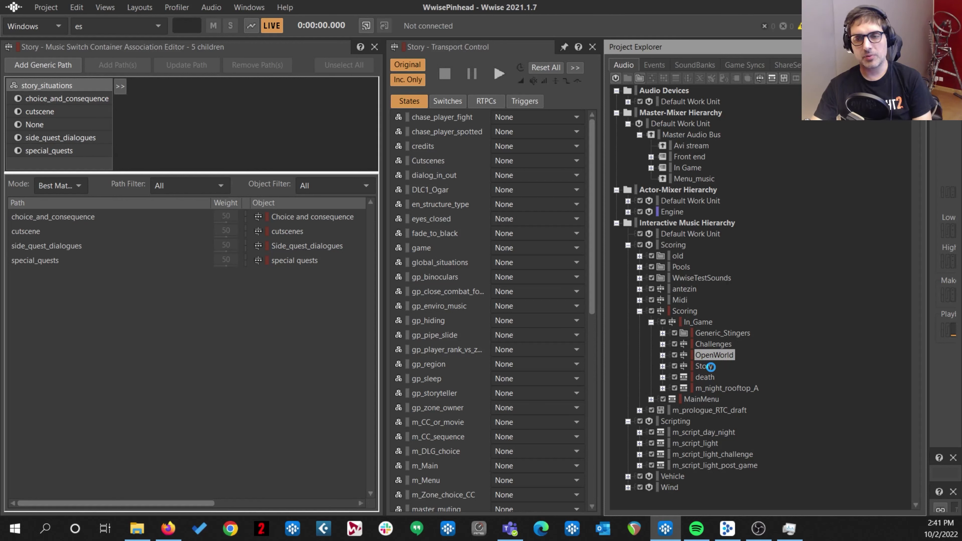
pyautogui.click(709, 367)
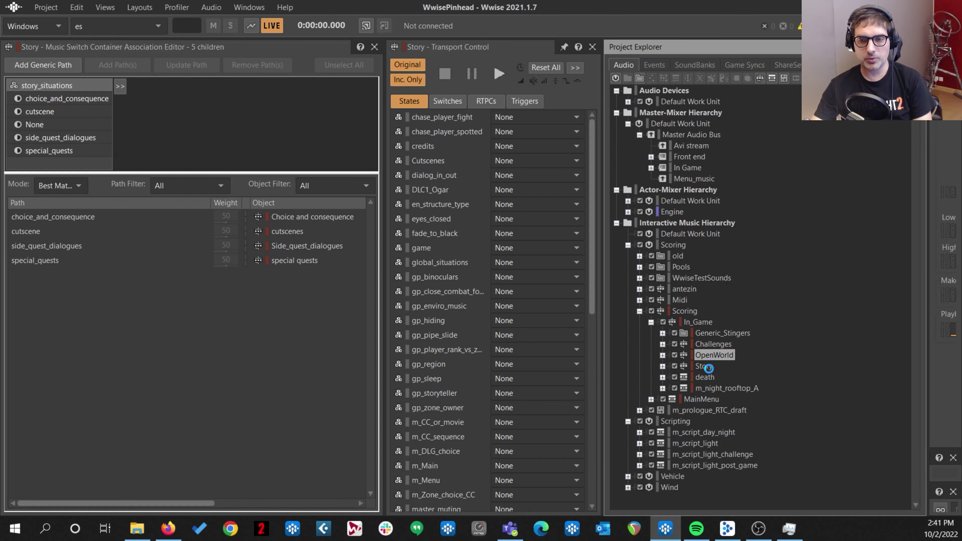
pyautogui.click(713, 355)
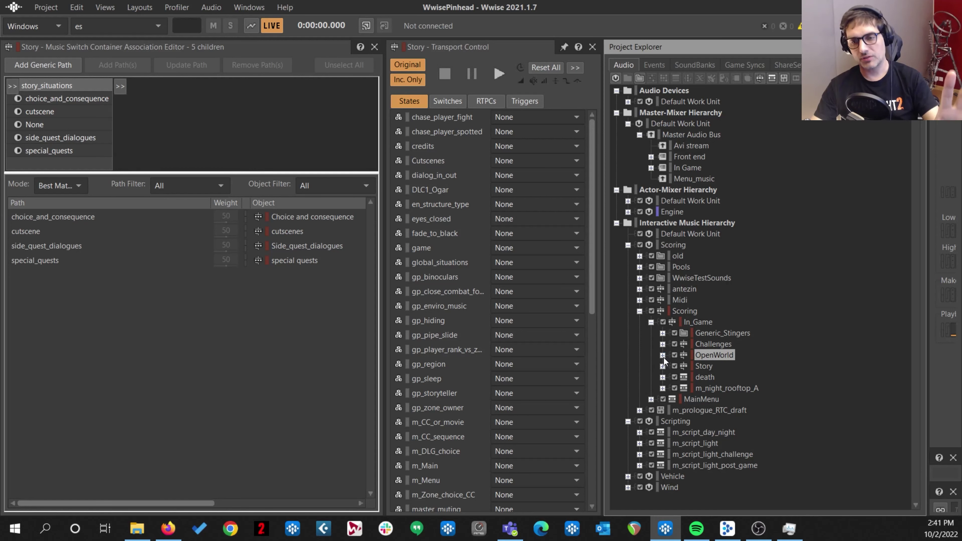
# Expand OpenWorld and inspect Roaming's path associations, including its explore and Parkour entries.
pyautogui.click(663, 355)
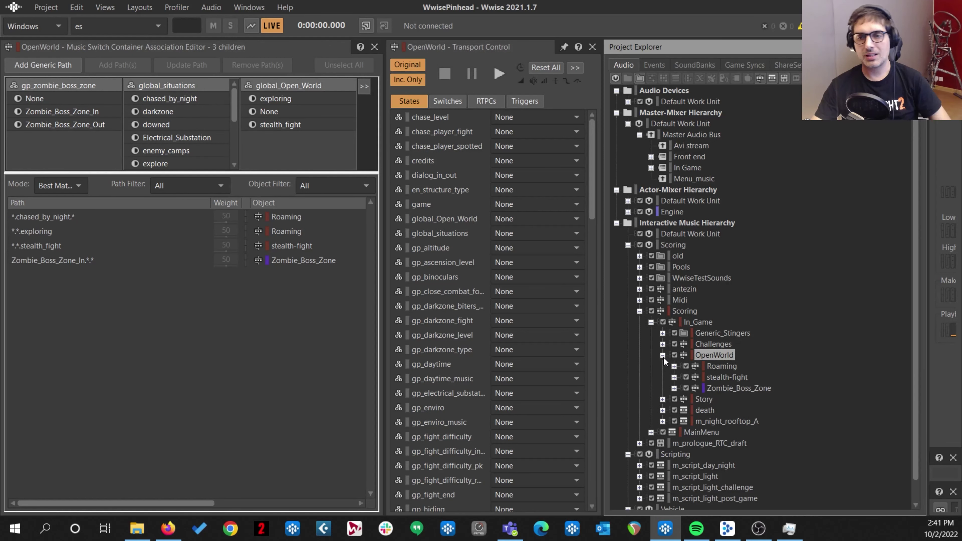
pyautogui.click(761, 366)
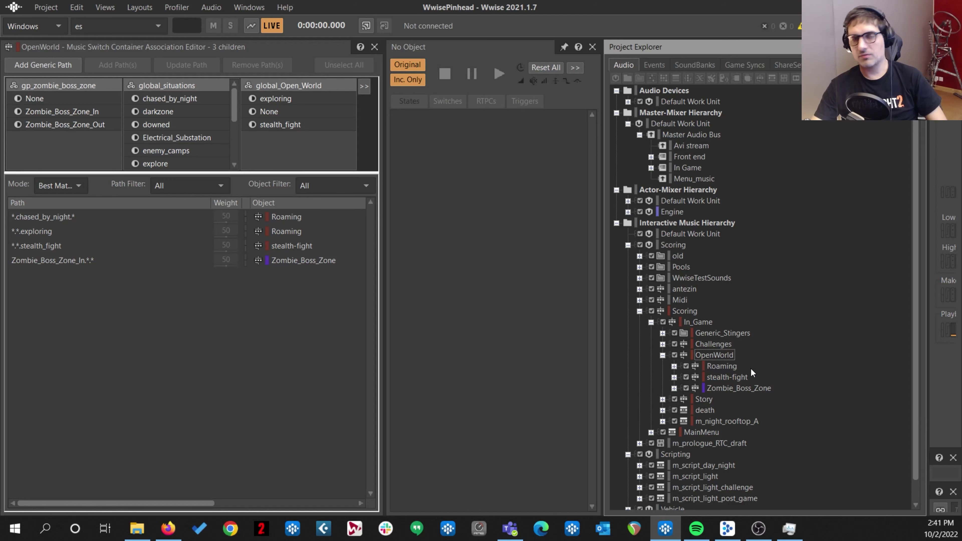
pyautogui.scroll(-1, 747, 368)
pyautogui.click(734, 366)
pyautogui.click(728, 347)
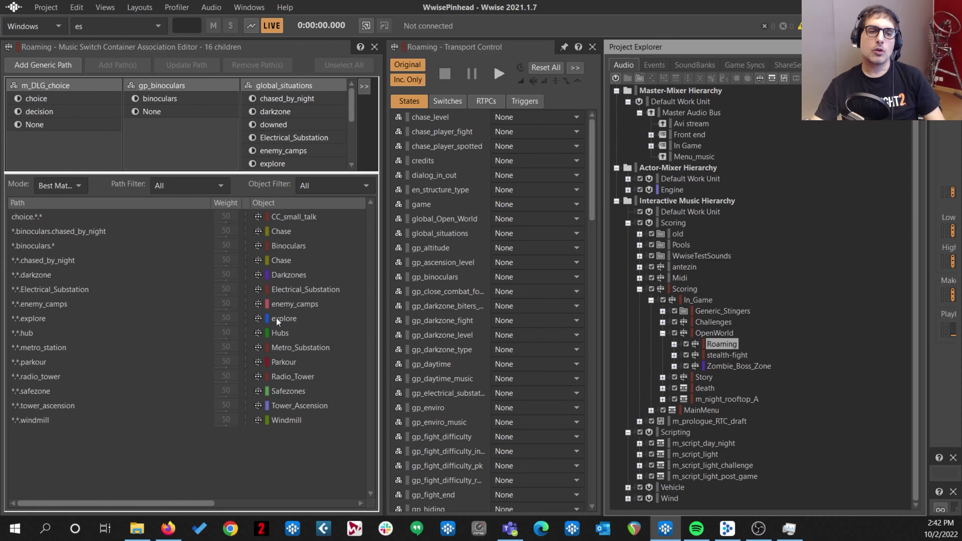
pyautogui.click(284, 318)
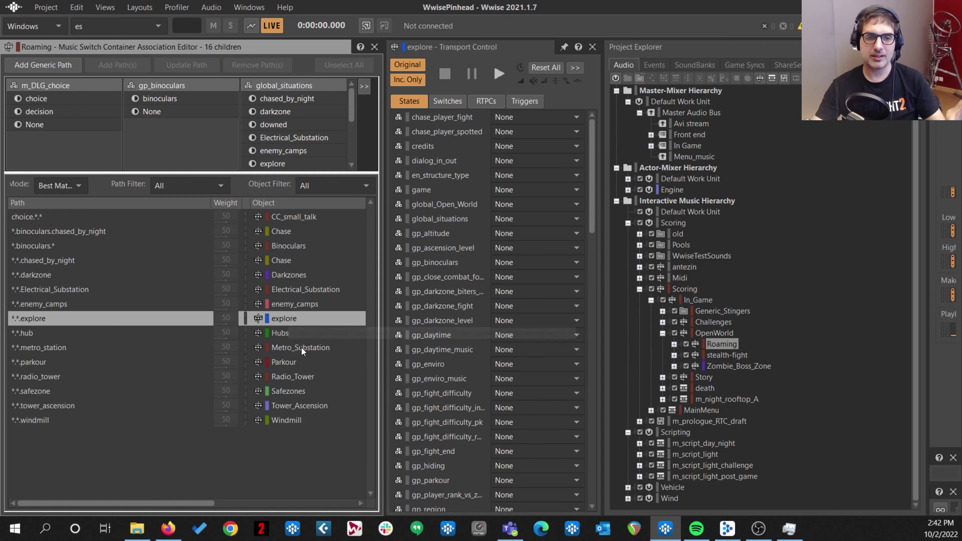
pyautogui.click(295, 362)
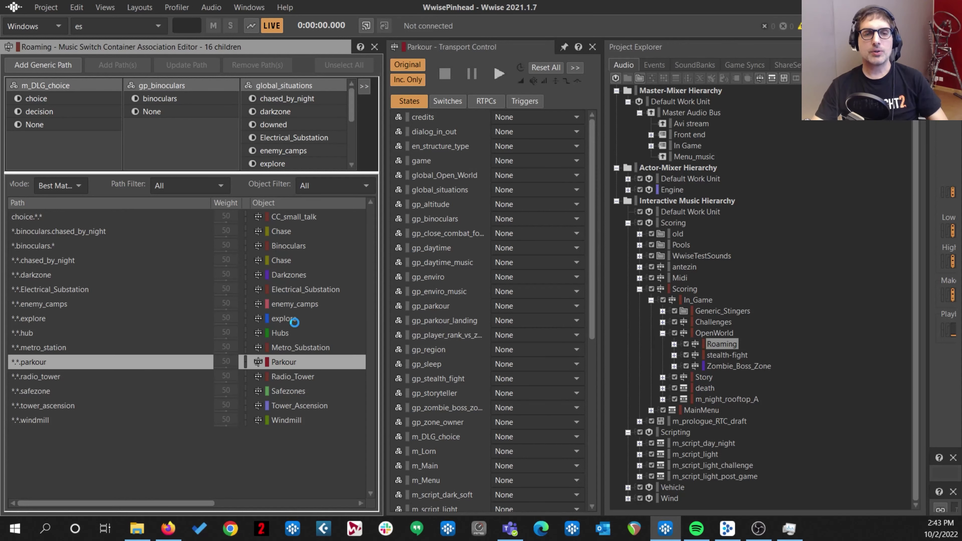
# For Roaming's explore container, set the states game to open_world, global_Open_World to exploring and global_situations to explore.
pyautogui.click(287, 318)
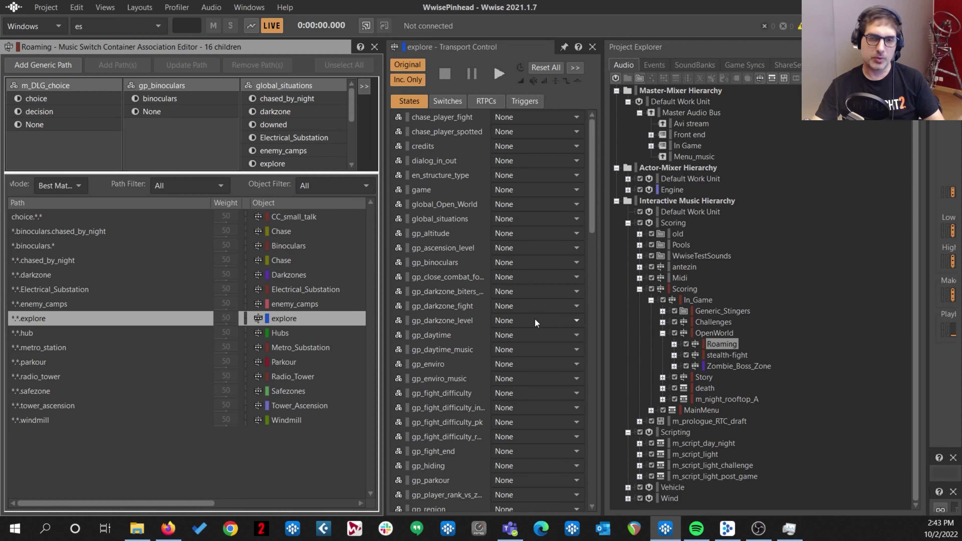
pyautogui.click(516, 192)
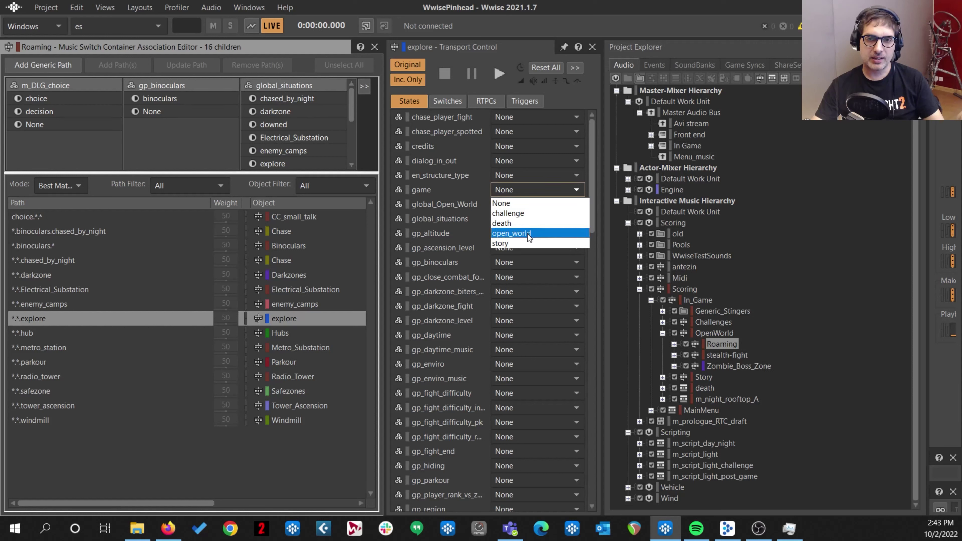
pyautogui.click(528, 234)
pyautogui.click(503, 205)
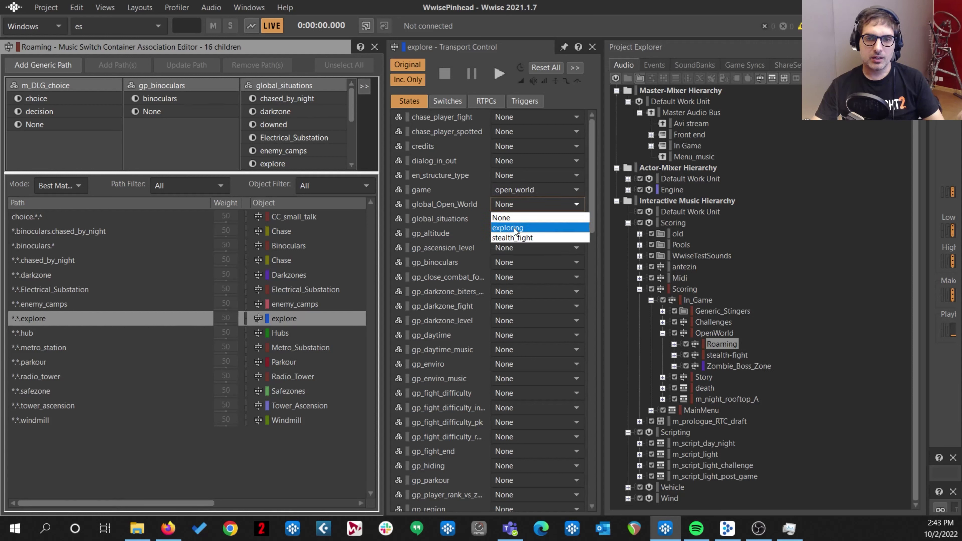
pyautogui.click(509, 228)
pyautogui.click(525, 219)
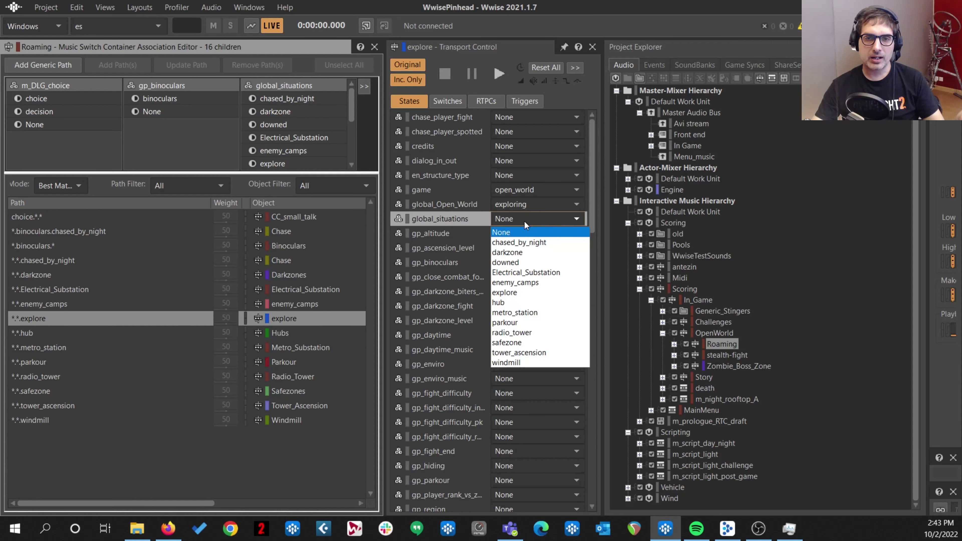
pyautogui.click(523, 293)
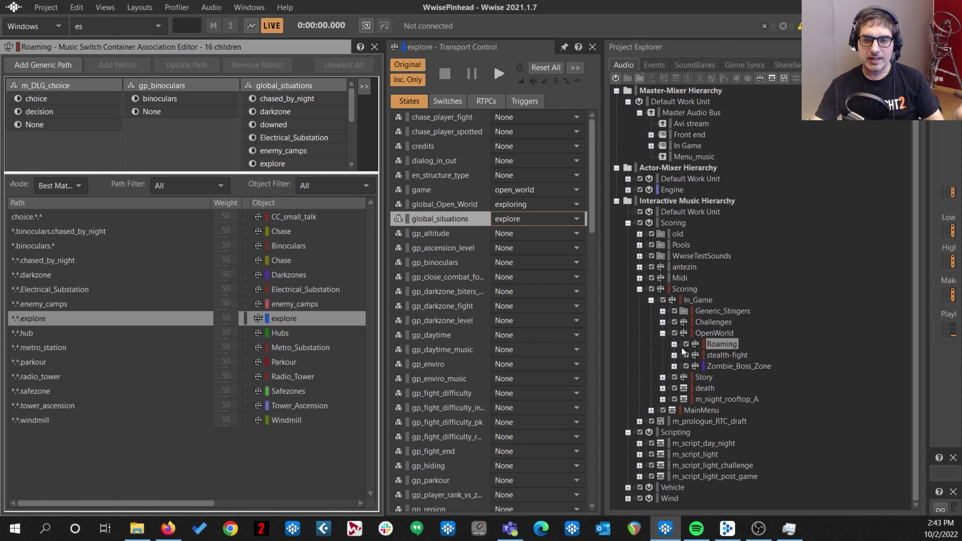
# Expand Roaming and inspect the default and defined narrative_structure paths of its explore container.
pyautogui.click(675, 344)
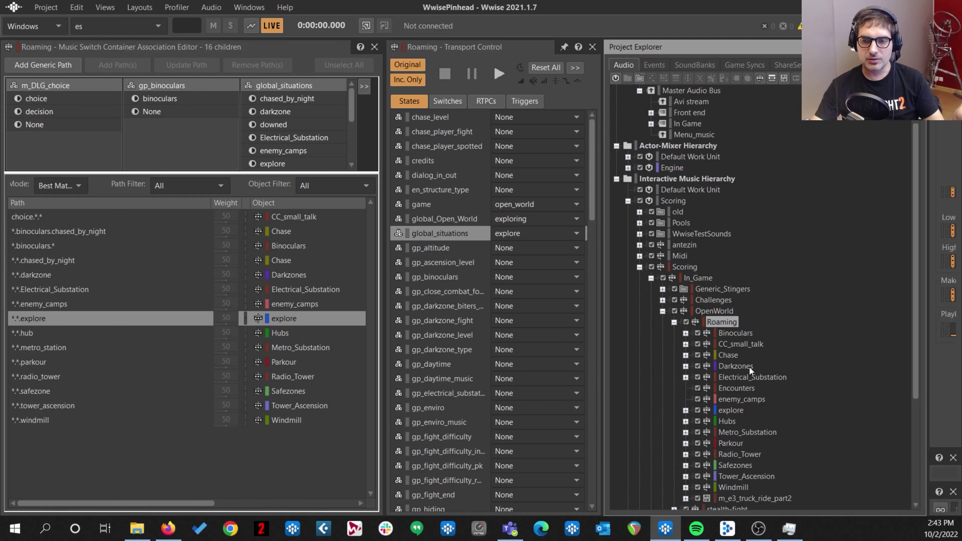
pyautogui.click(733, 410)
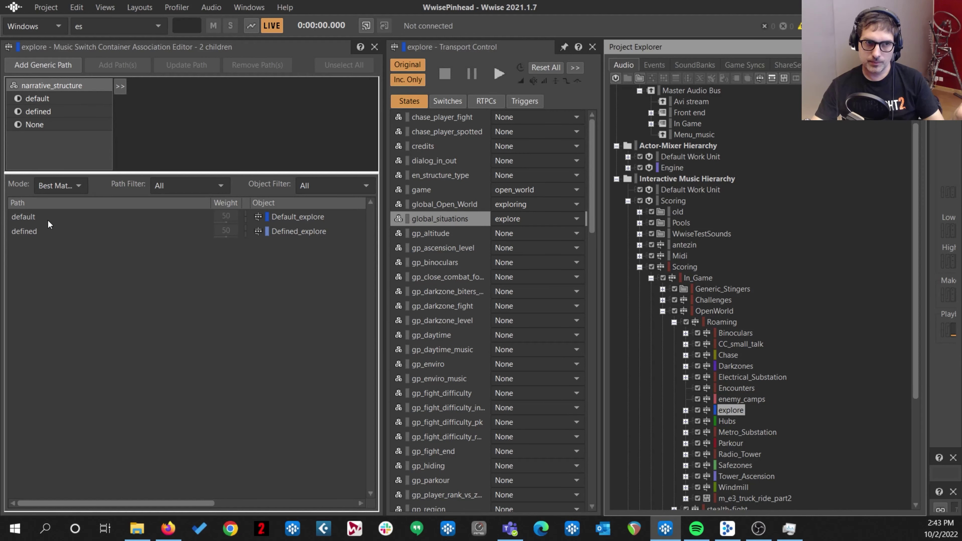
pyautogui.click(19, 217)
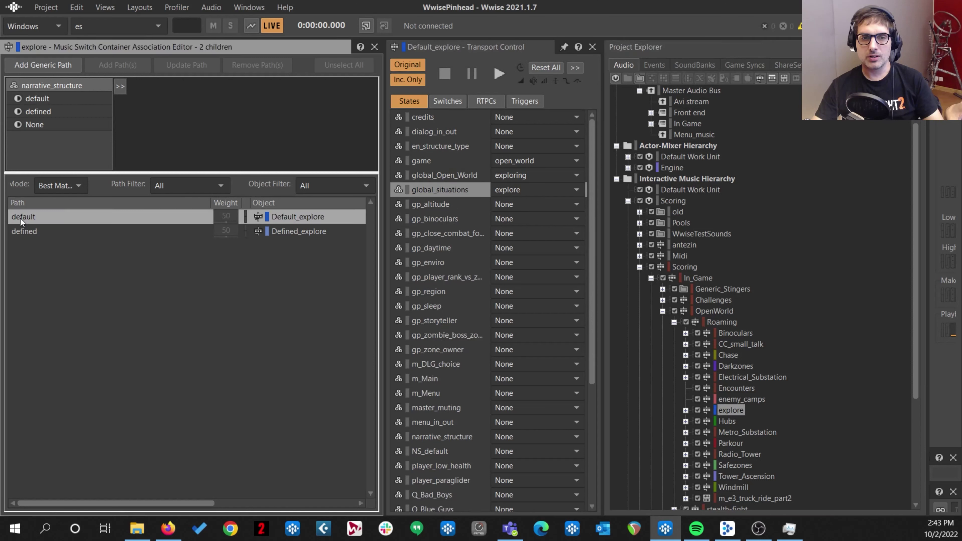
pyautogui.click(25, 235)
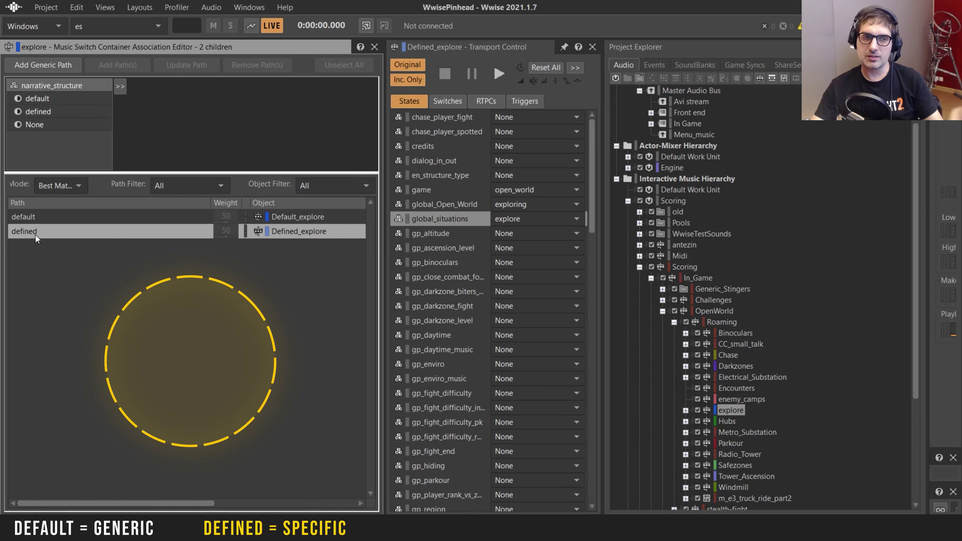
pyautogui.click(30, 221)
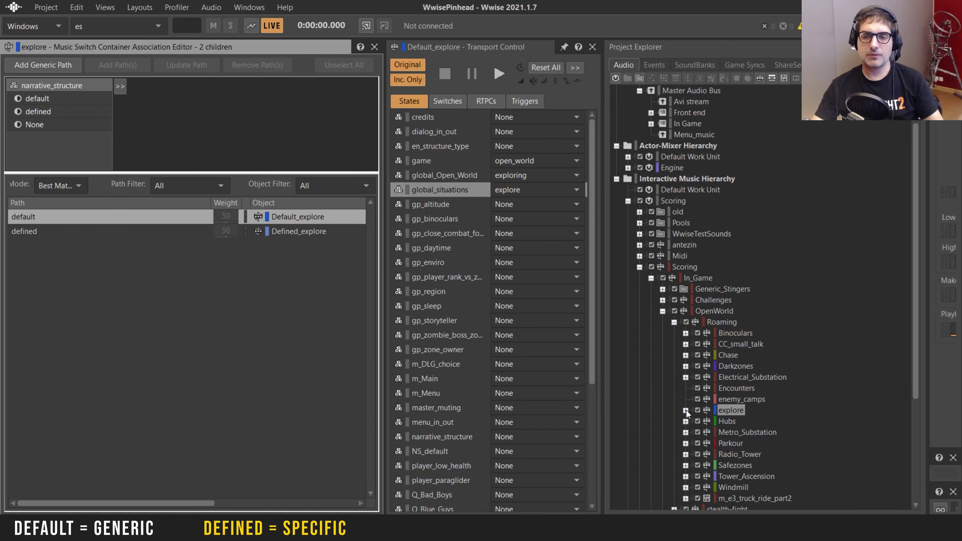
# Expand the explore container and view the path associations of its Default_explore child.
pyautogui.click(776, 422)
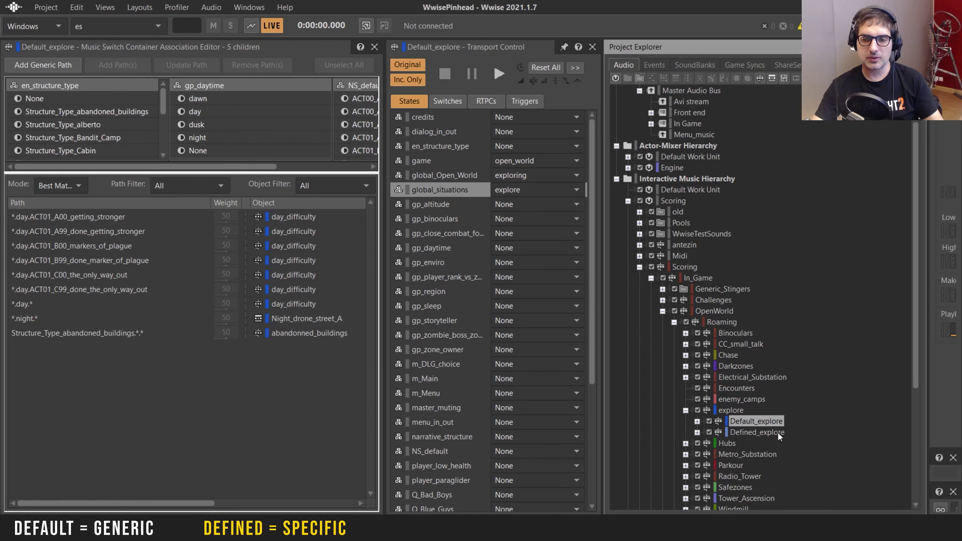
pyautogui.click(778, 433)
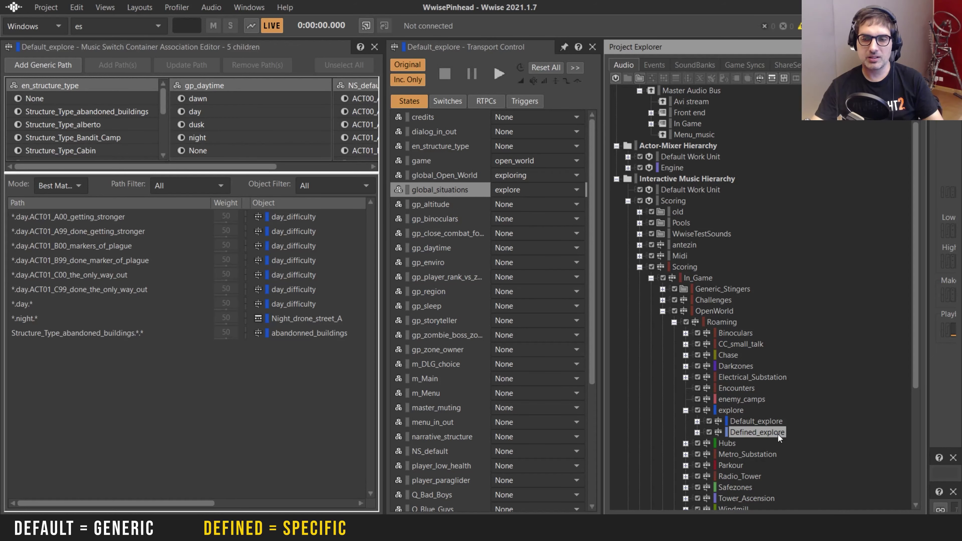
pyautogui.click(754, 424)
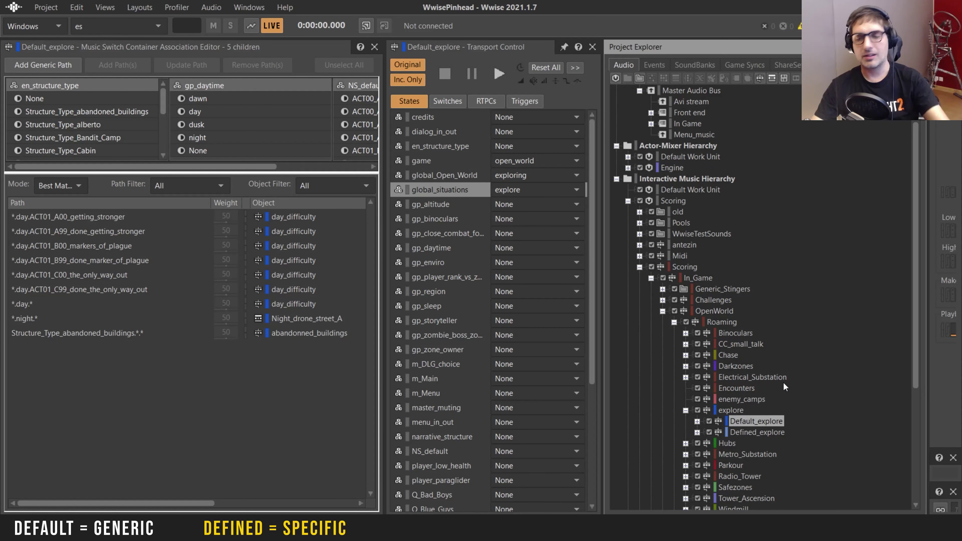
# Review the quest paths and associated objects of Defined_explore down to the end of its list.
pyautogui.click(757, 430)
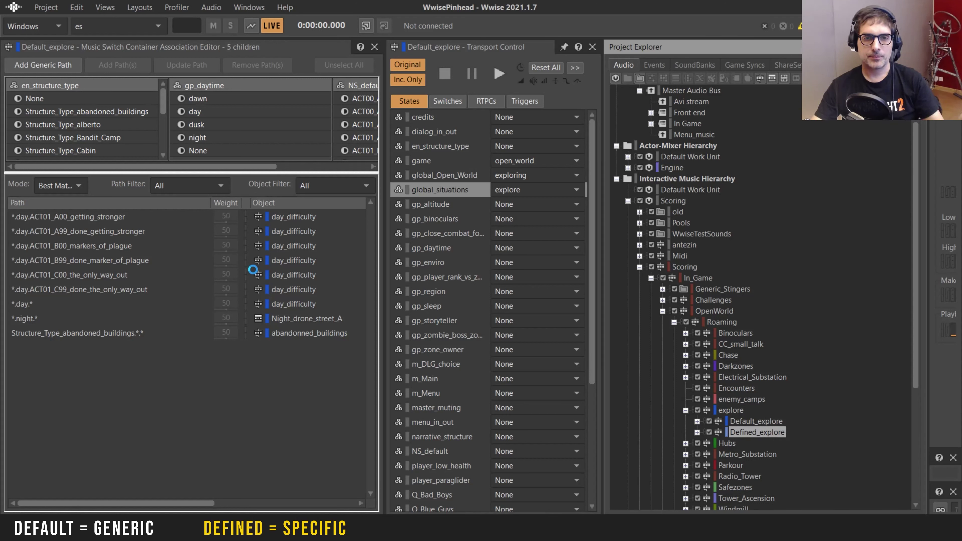
pyautogui.scroll(-6, 221, 271)
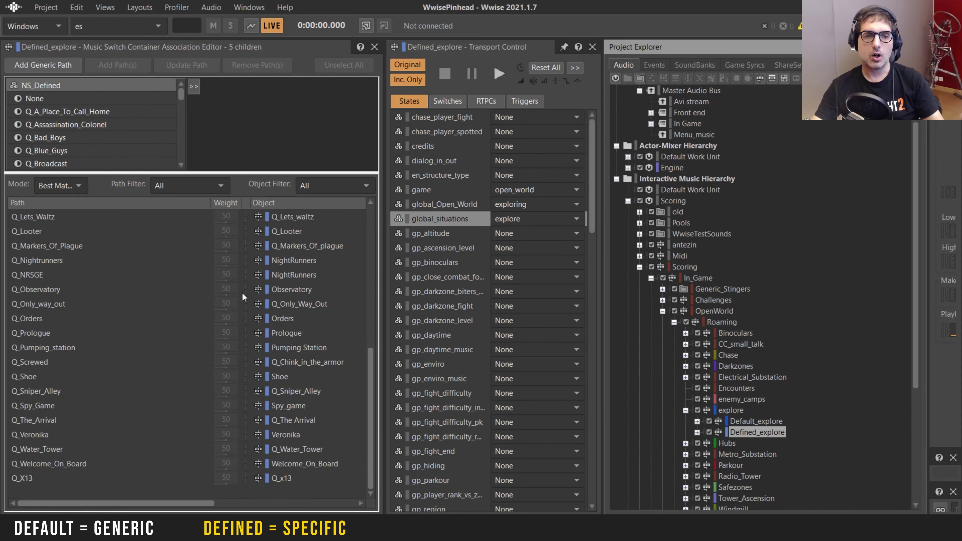
pyautogui.scroll(4, 302, 294)
pyautogui.scroll(-2, 299, 298)
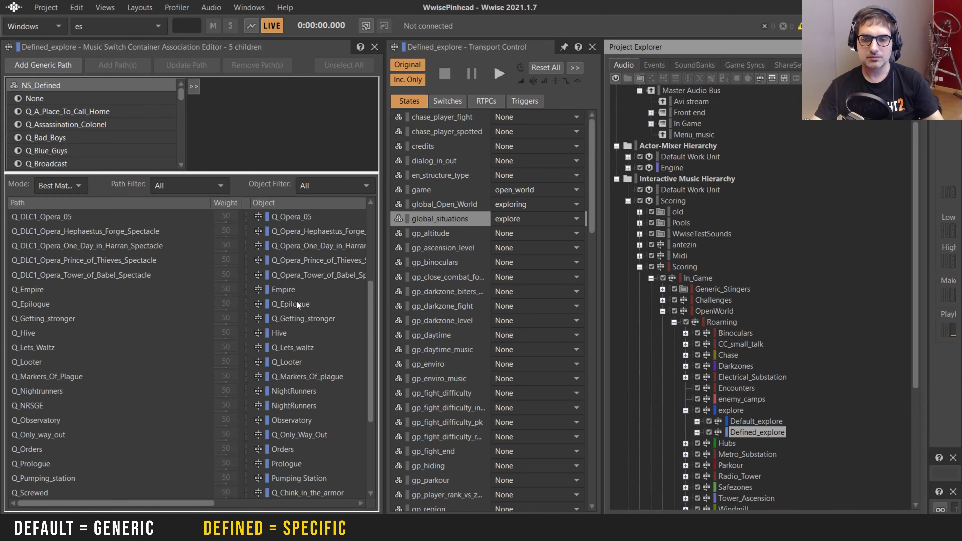
pyautogui.scroll(-3, 292, 319)
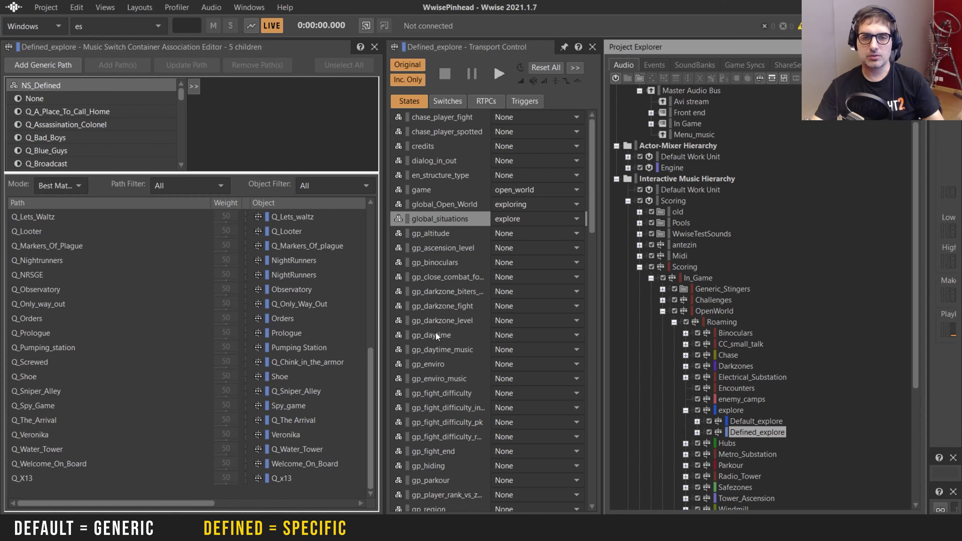
# Revisit the explore association in the parent Roaming container, then select its Defined_explore child in the hierarchy.
pyautogui.click(731, 411)
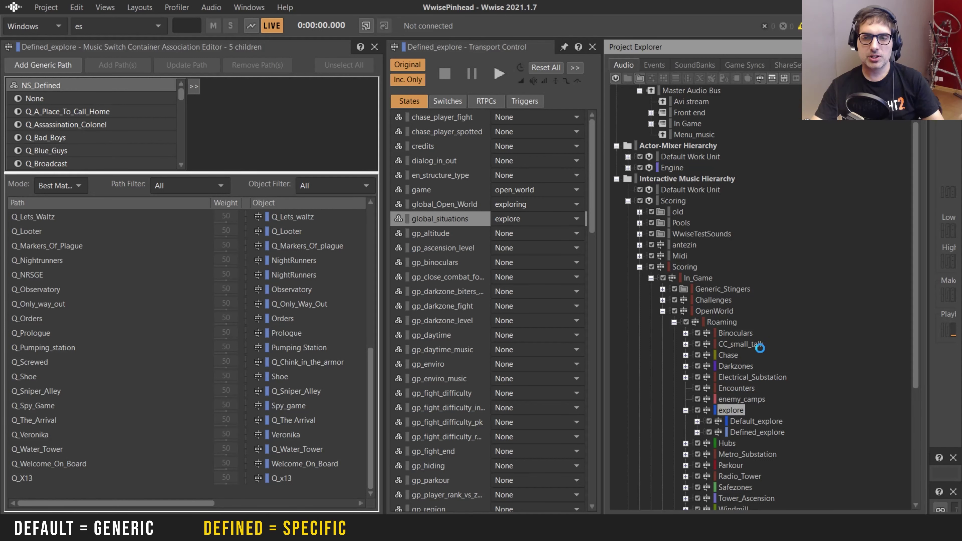
pyautogui.click(722, 321)
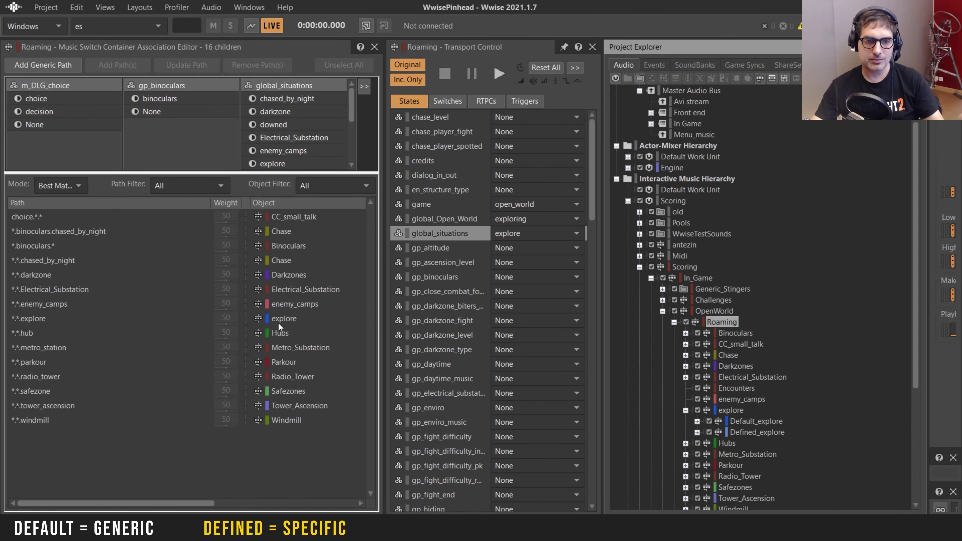
pyautogui.click(295, 319)
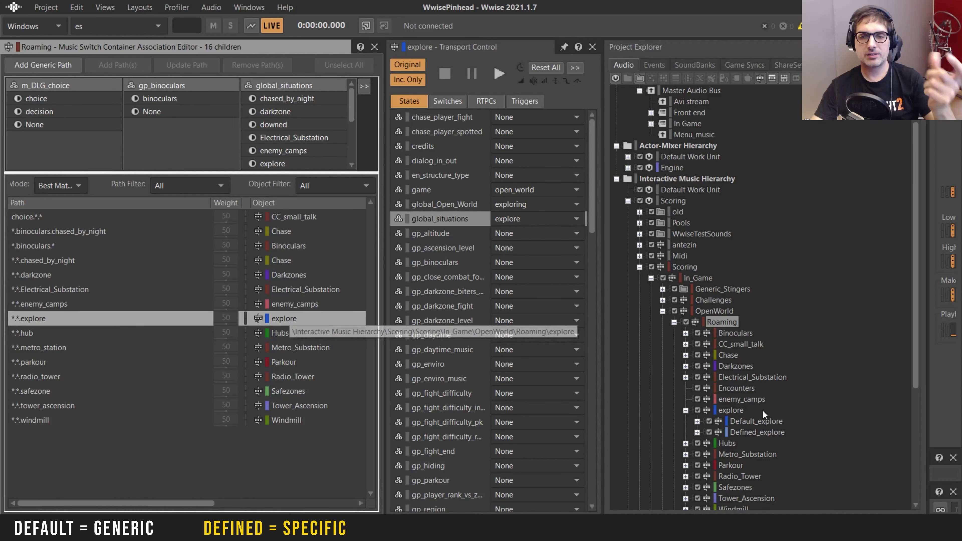
pyautogui.click(754, 431)
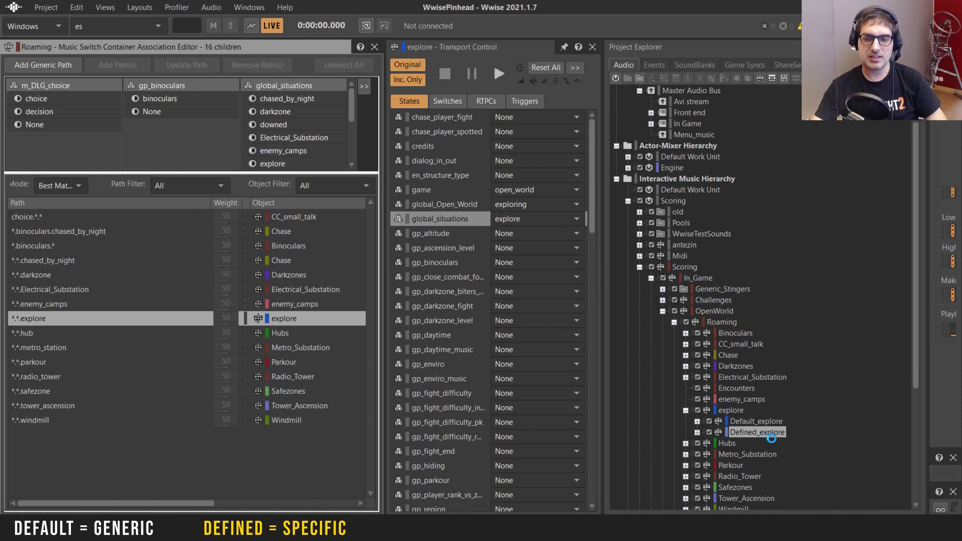
# Expand Defined_explore in the hierarchy, review its quest paths and select the Q_Only_way_out association.
pyautogui.click(697, 432)
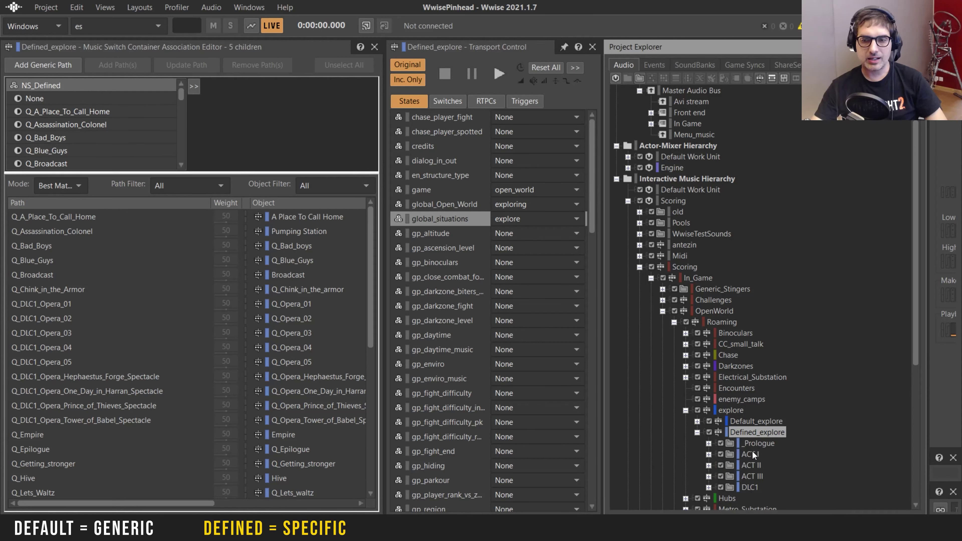
pyautogui.scroll(-7, 70, 338)
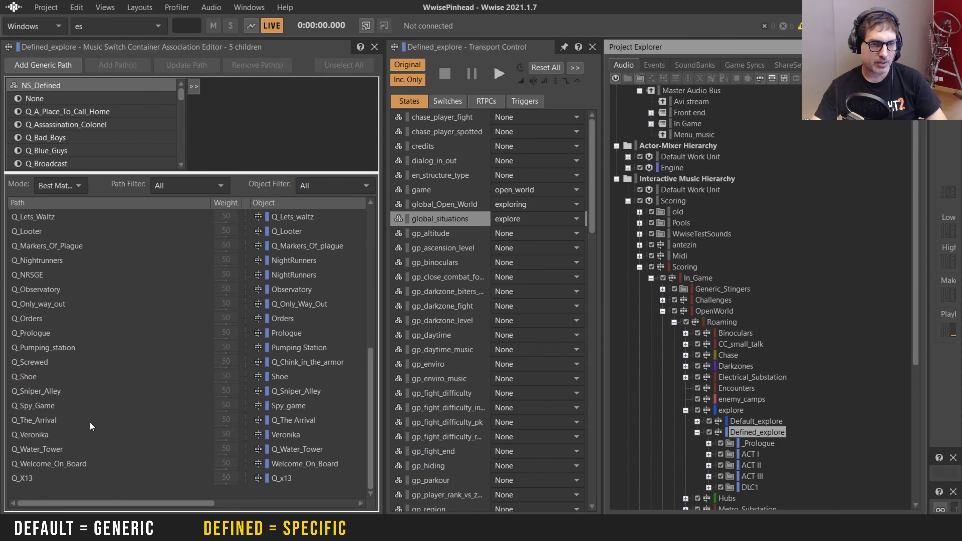
pyautogui.scroll(2, 76, 447)
pyautogui.scroll(-2, 76, 448)
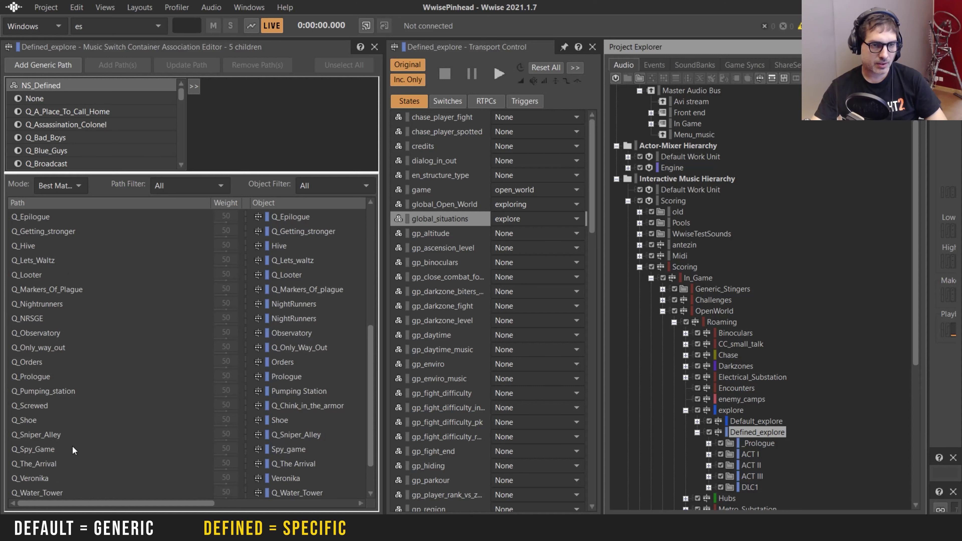
pyautogui.click(46, 304)
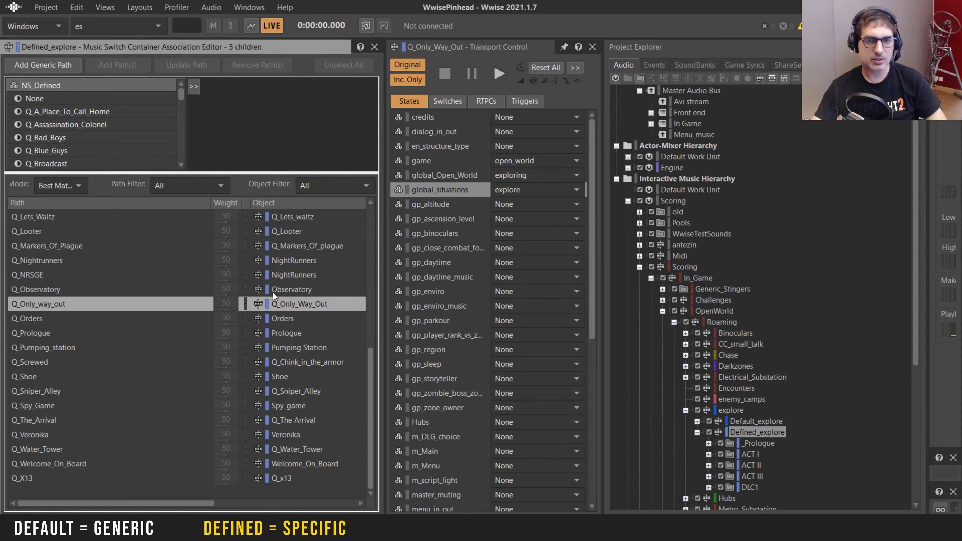
# Set the narrative_structure state to defined for the Q_Only_Way_Out object.
pyautogui.scroll(-12, 475, 314)
pyautogui.scroll(4, 431, 349)
pyautogui.scroll(1, 438, 265)
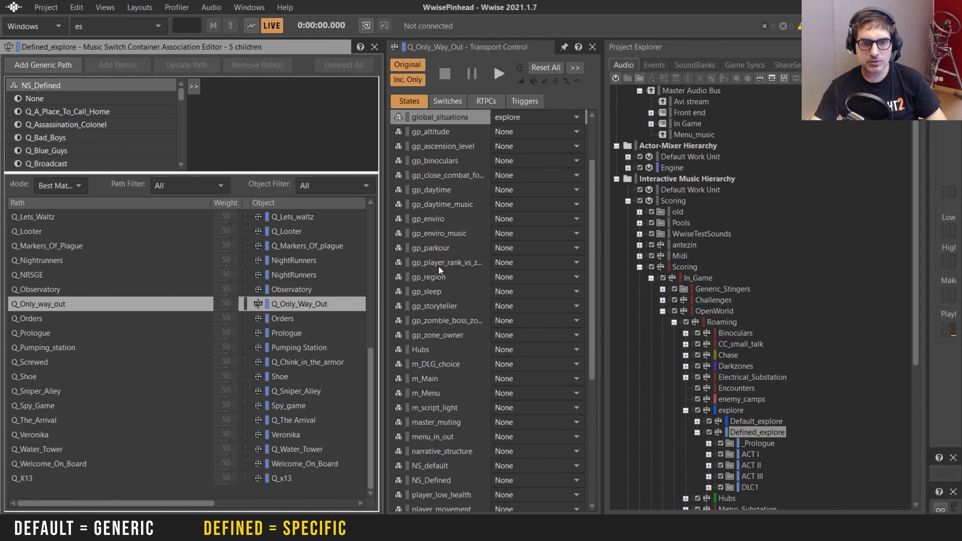
pyautogui.scroll(-1, 442, 383)
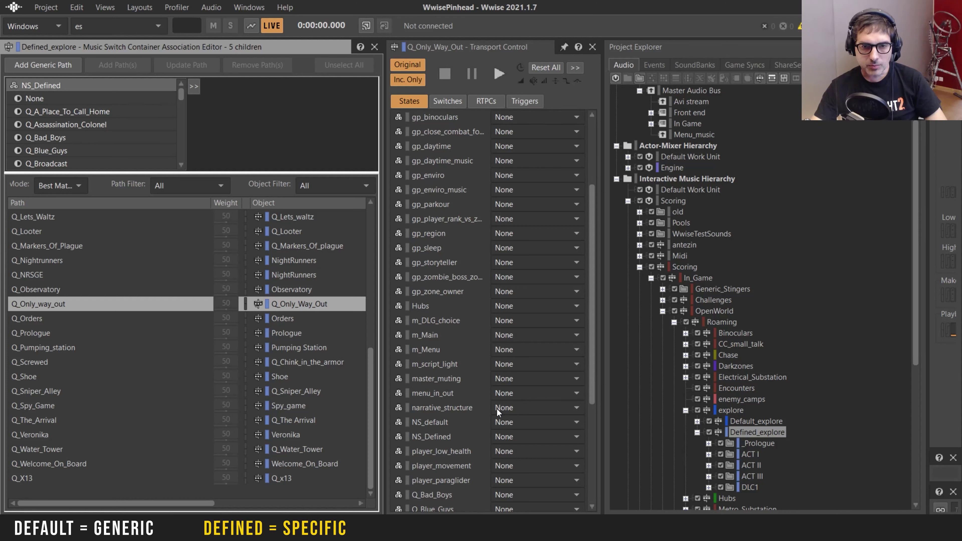
pyautogui.click(508, 408)
pyautogui.click(510, 442)
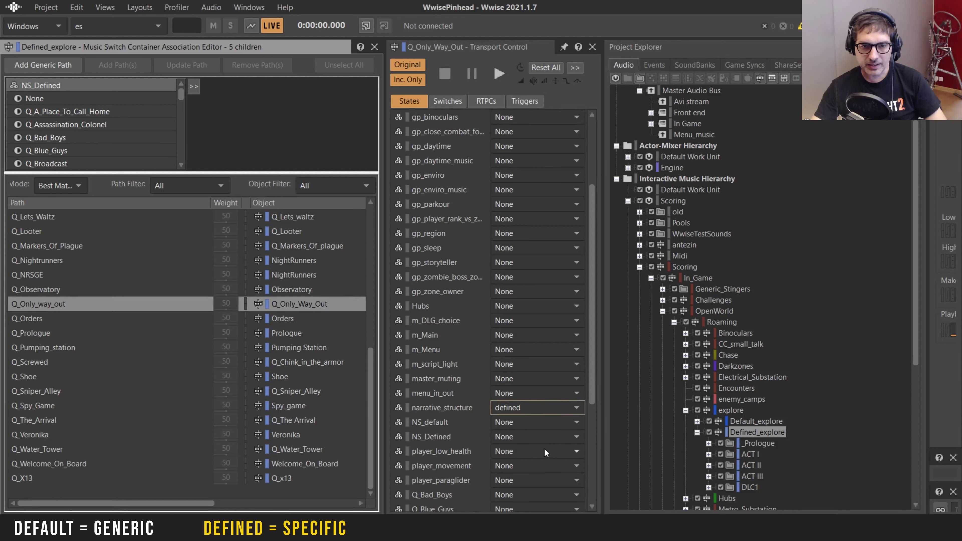
# Set the NS_Defined state to Q_Only_way_out.
pyautogui.click(518, 436)
pyautogui.scroll(-6, 550, 489)
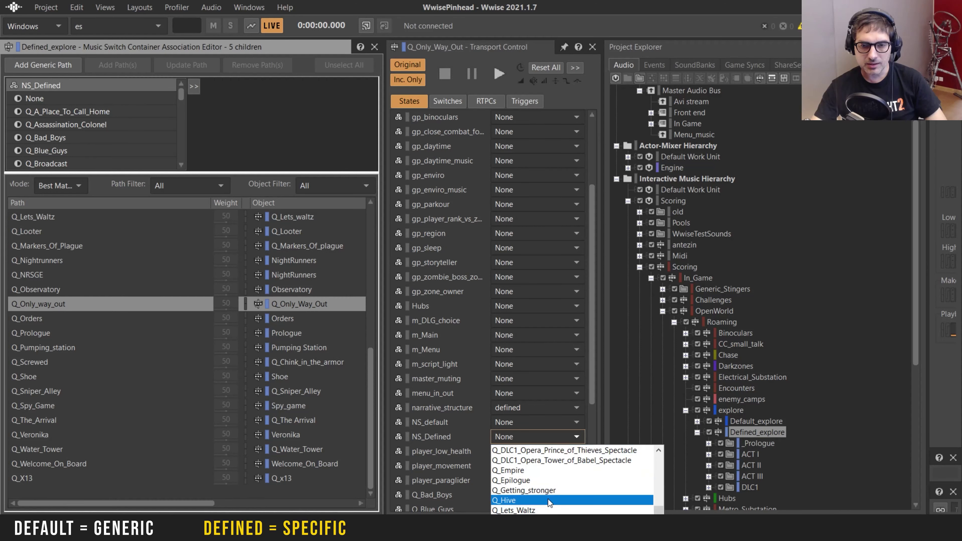
pyautogui.scroll(-3, 549, 502)
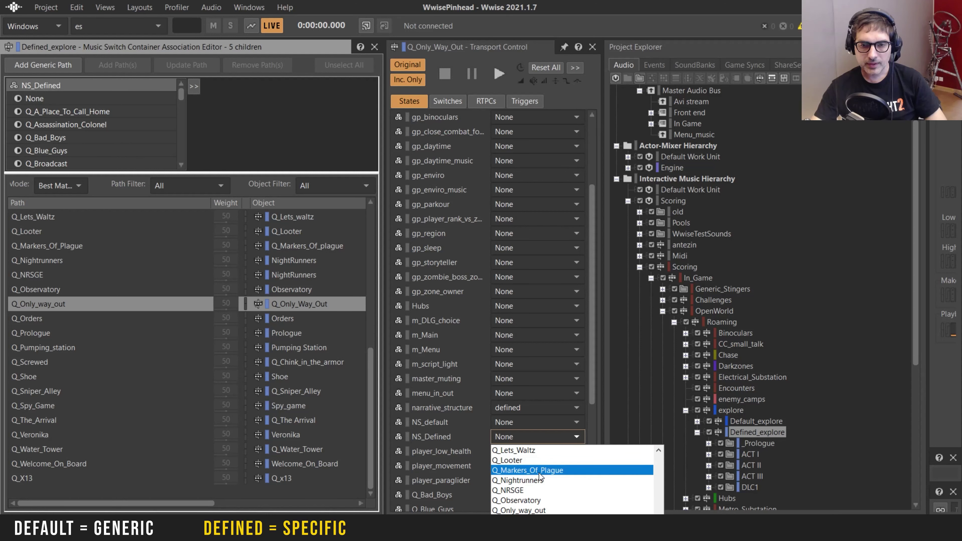
pyautogui.scroll(1, 546, 483)
pyautogui.scroll(-1, 548, 485)
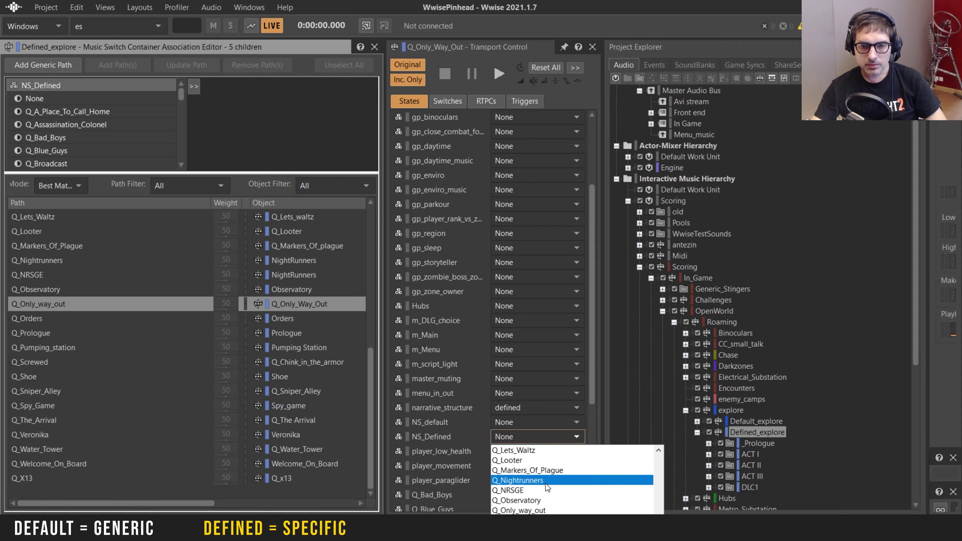
pyautogui.click(546, 511)
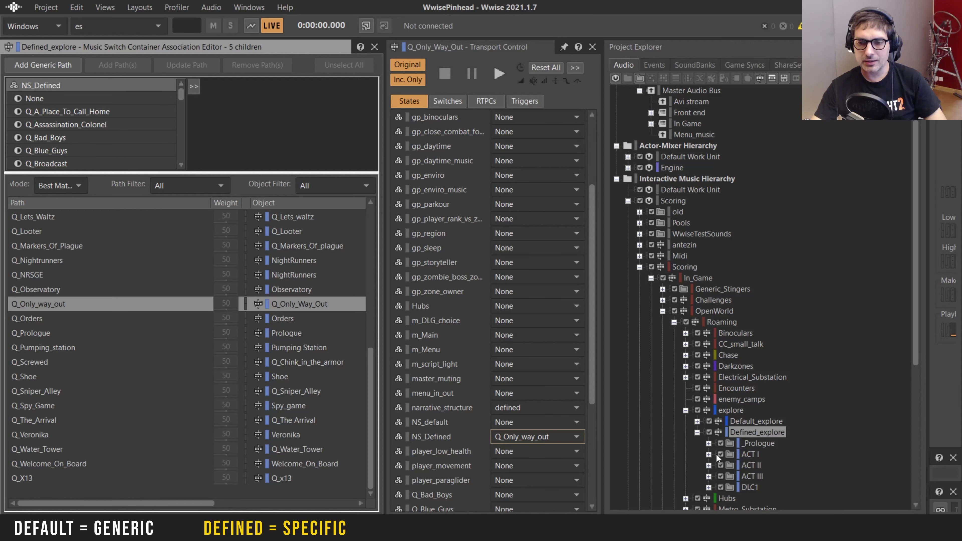
# Expand the ACT I folder of Defined_explore and open the associations of its Q_Only_Way_Out container.
pyautogui.click(709, 454)
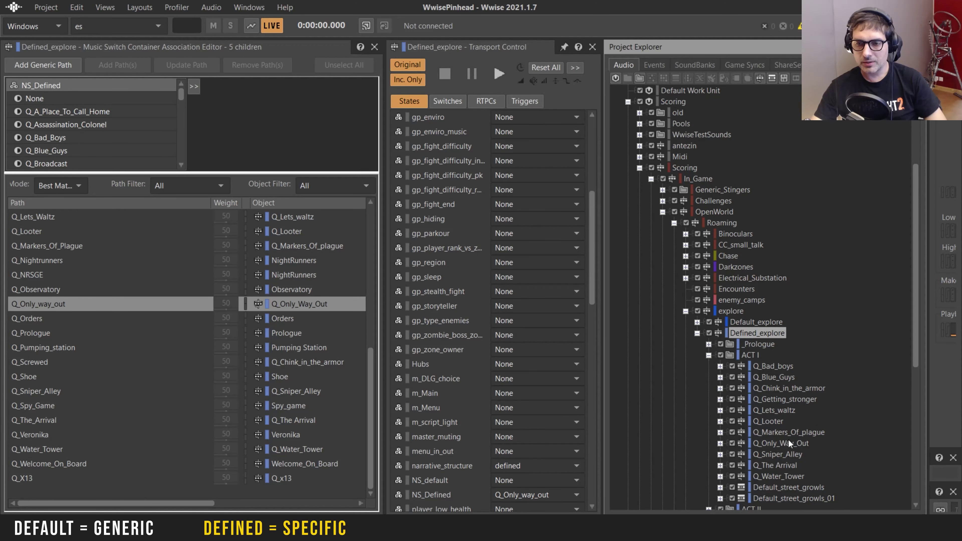
pyautogui.click(788, 443)
pyautogui.scroll(-3, 842, 282)
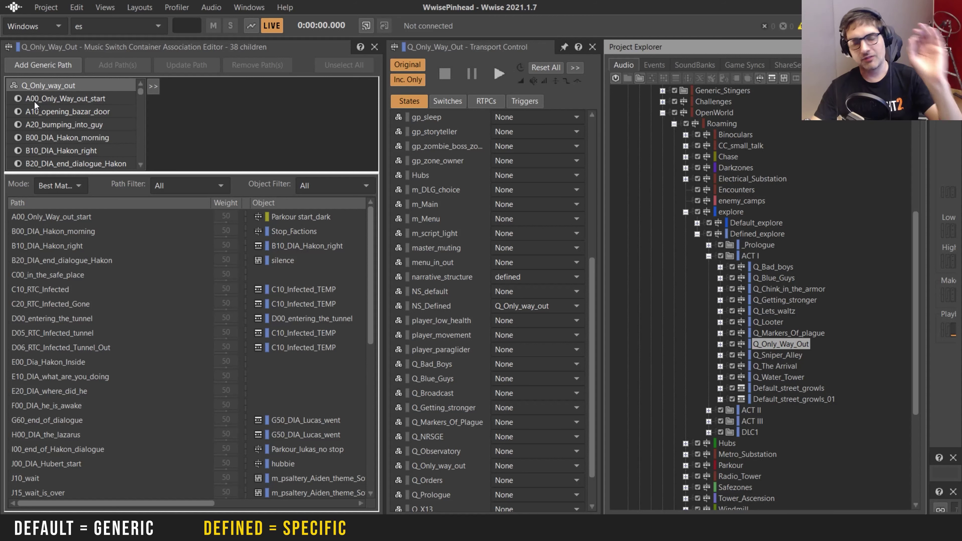
# Select the Q_Only_way_out quest states one after another from A00_Only_Way_out_start to B20_DIA_end_dialogue_Hakon.
pyautogui.click(50, 103)
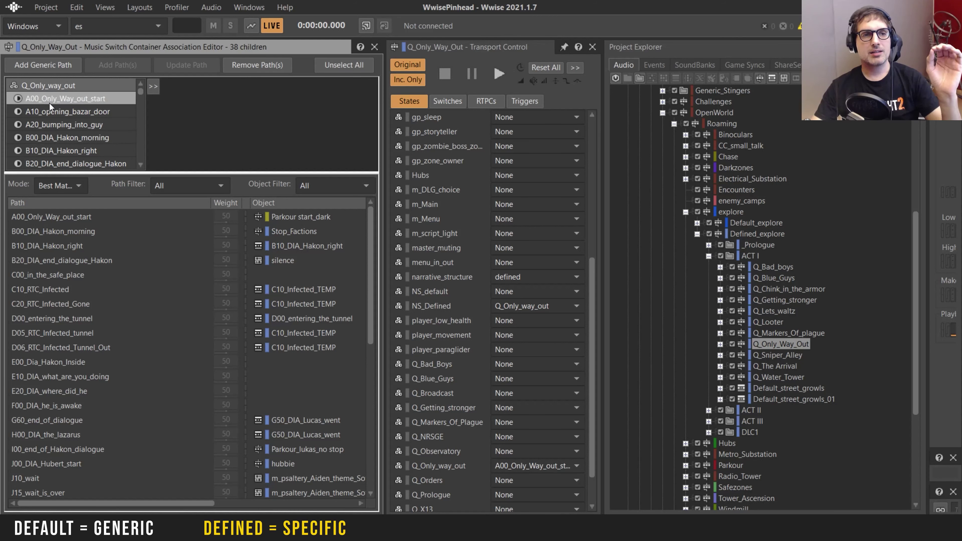
pyautogui.click(99, 109)
pyautogui.click(93, 125)
pyautogui.click(91, 134)
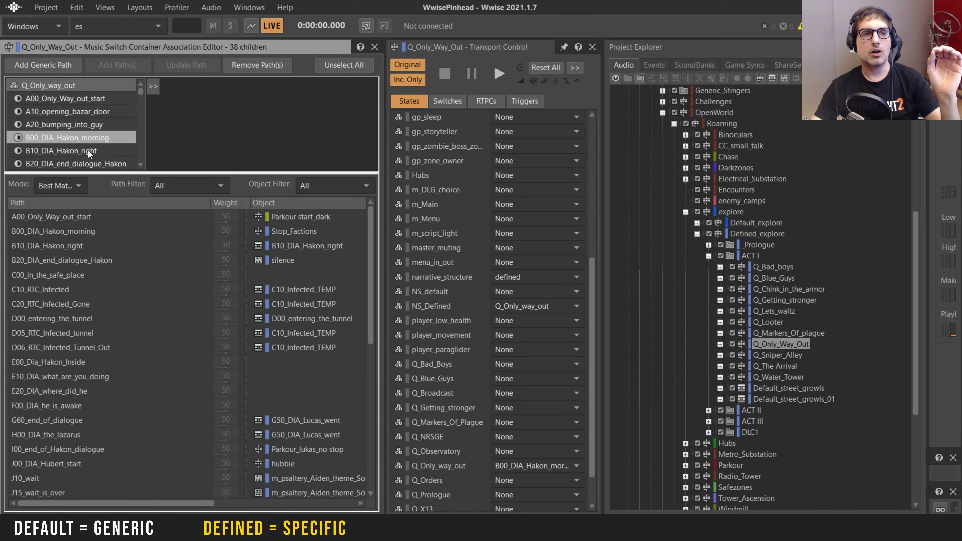
pyautogui.click(88, 151)
pyautogui.scroll(-1, 88, 151)
pyautogui.click(88, 150)
pyautogui.scroll(-1, 88, 151)
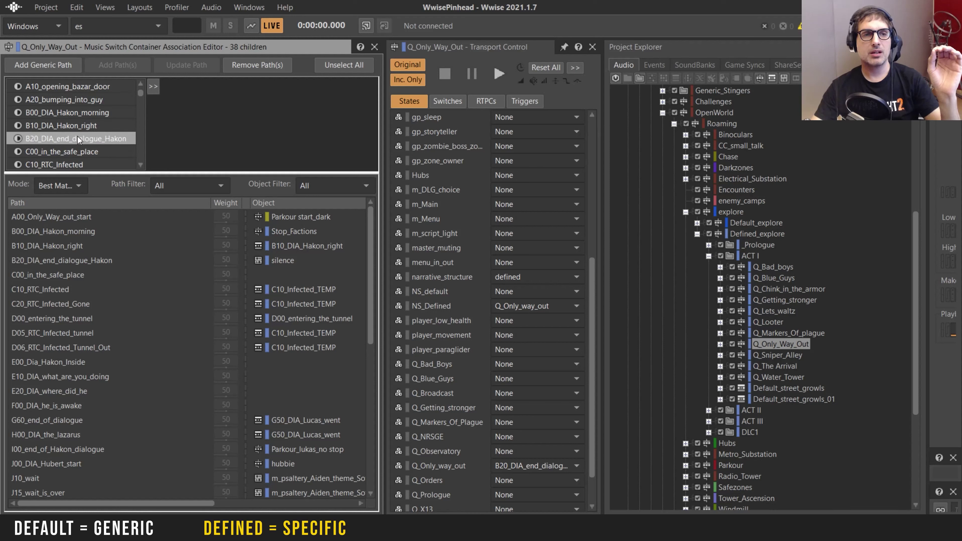
# Continue through the quest states from C00_in_the_safe_place to D00_entering_the_tunnel, selecting each in order.
pyautogui.click(79, 152)
pyautogui.scroll(-1, 79, 152)
pyautogui.click(79, 152)
pyautogui.scroll(-1, 79, 152)
pyautogui.click(79, 152)
pyautogui.scroll(-1, 78, 152)
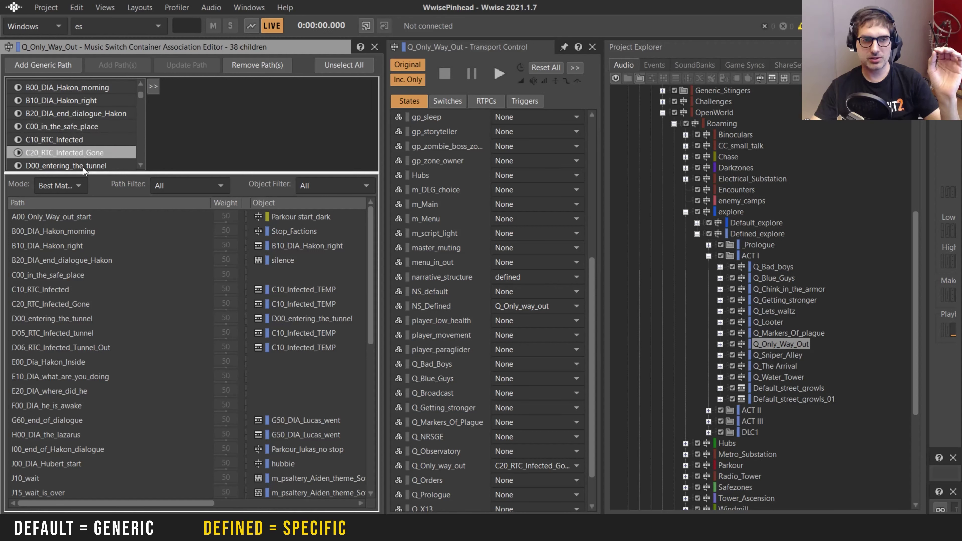
pyautogui.click(84, 154)
pyautogui.scroll(-1, 83, 153)
pyautogui.click(83, 153)
pyautogui.click(83, 144)
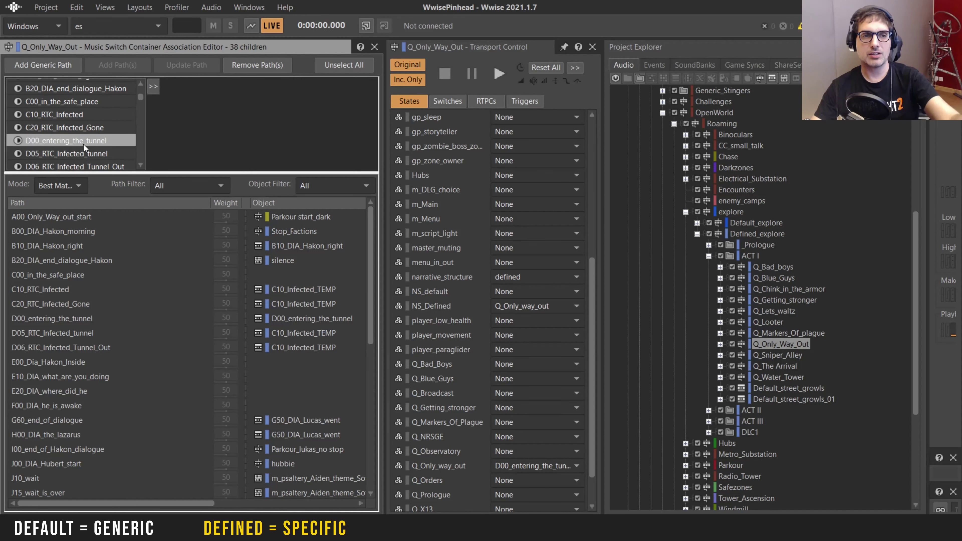
# Select the tunnel and shaft quest states in order from D05_RTC_Infected_tunnel to D10_in_the_shaft.
pyautogui.click(83, 154)
pyautogui.scroll(-1, 81, 155)
pyautogui.click(81, 154)
pyautogui.scroll(-1, 79, 160)
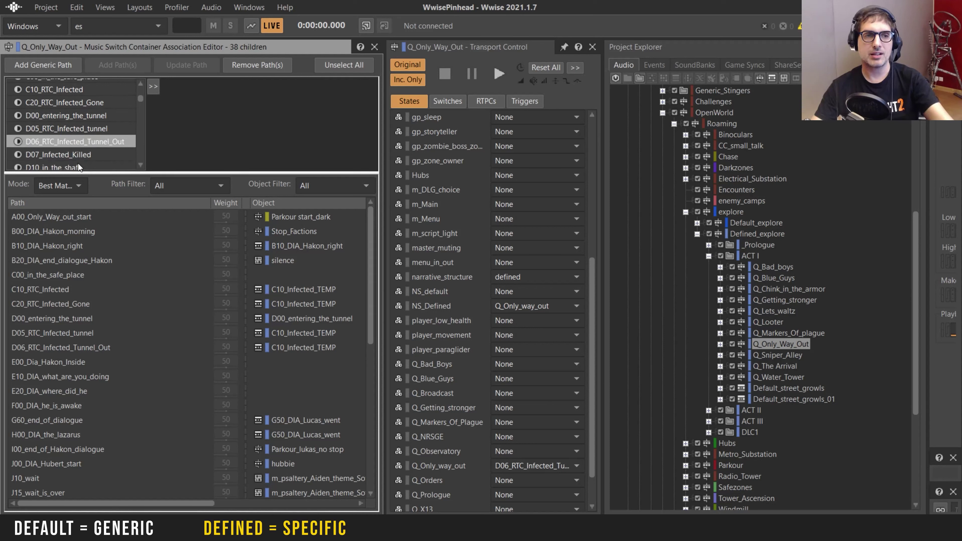
pyautogui.click(77, 159)
pyautogui.scroll(-1, 76, 159)
pyautogui.click(76, 153)
pyautogui.scroll(-2, 81, 144)
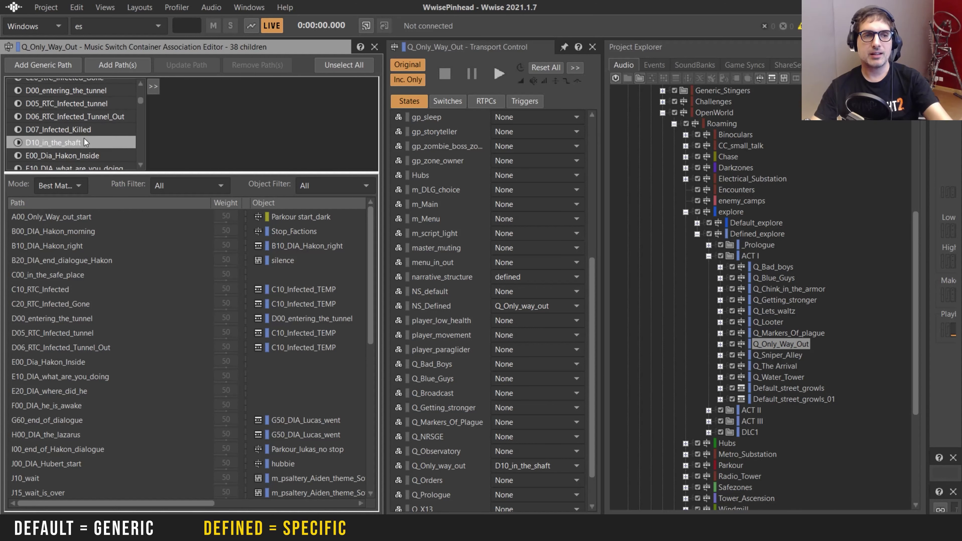
# Select the quest states E00_Dia_Hakon_Inside, E10_DIA_what_are_you_doing and E20_DIA_where_did_he in order.
pyautogui.click(81, 144)
pyautogui.scroll(-2, 83, 136)
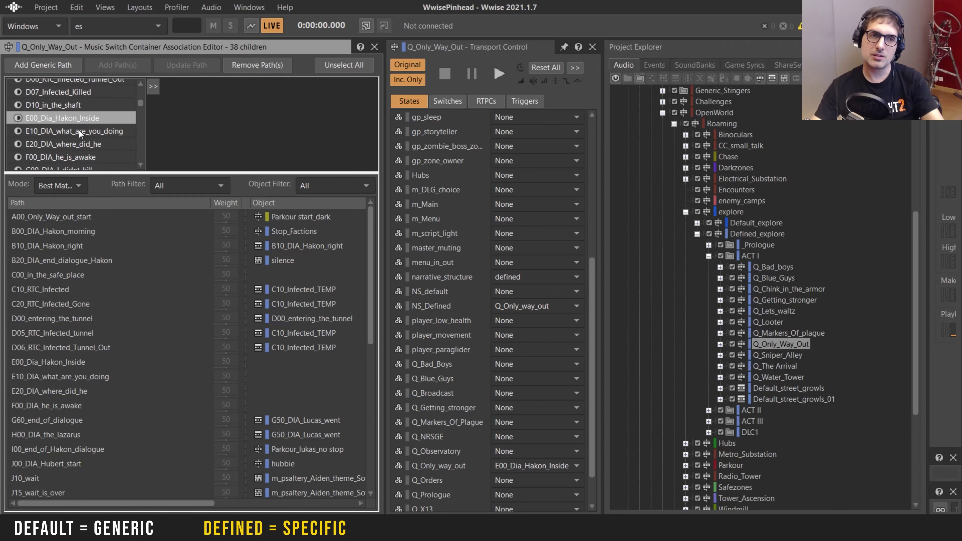
pyautogui.click(79, 130)
pyautogui.click(81, 144)
# Look over the remaining Q_Only_way_out quest states, return to E20_DIA_where_did_he and reselect the Q_Only_Way_Out container in the hierarchy.
pyautogui.scroll(-7, 82, 143)
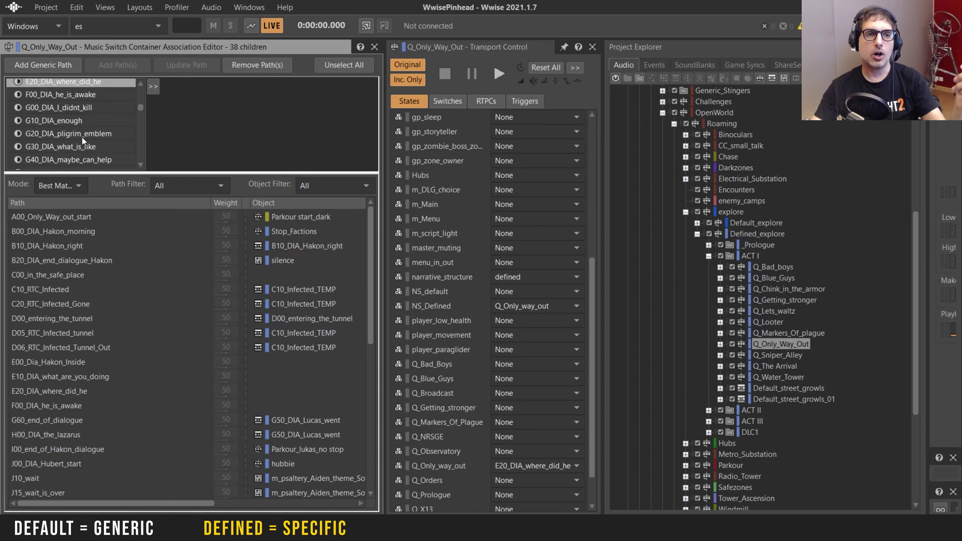
pyautogui.scroll(-10, 81, 129)
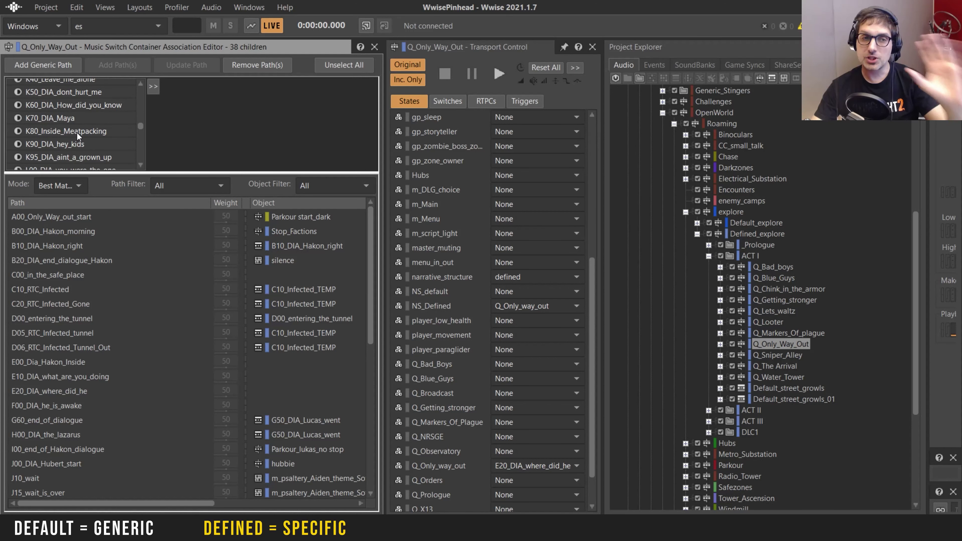
pyautogui.scroll(-10, 76, 133)
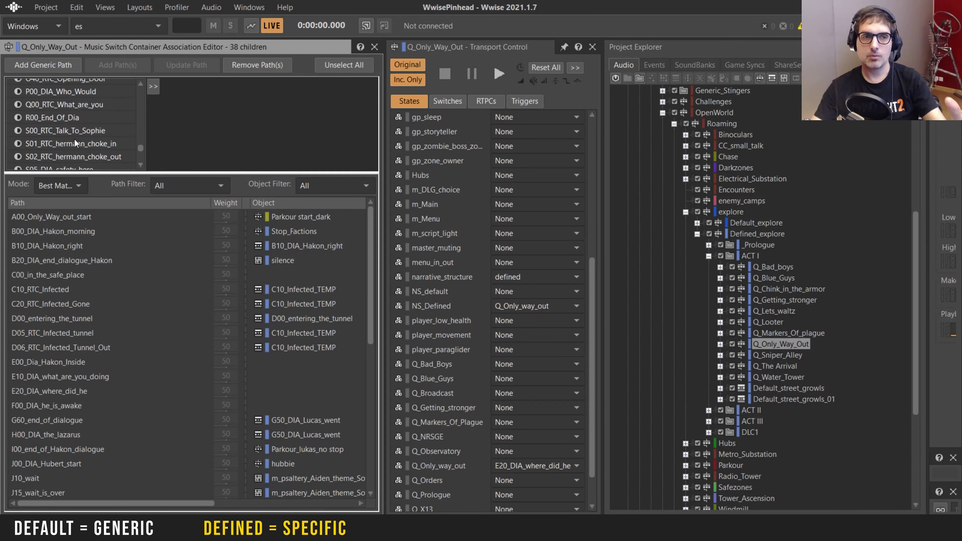
pyautogui.scroll(10, 74, 141)
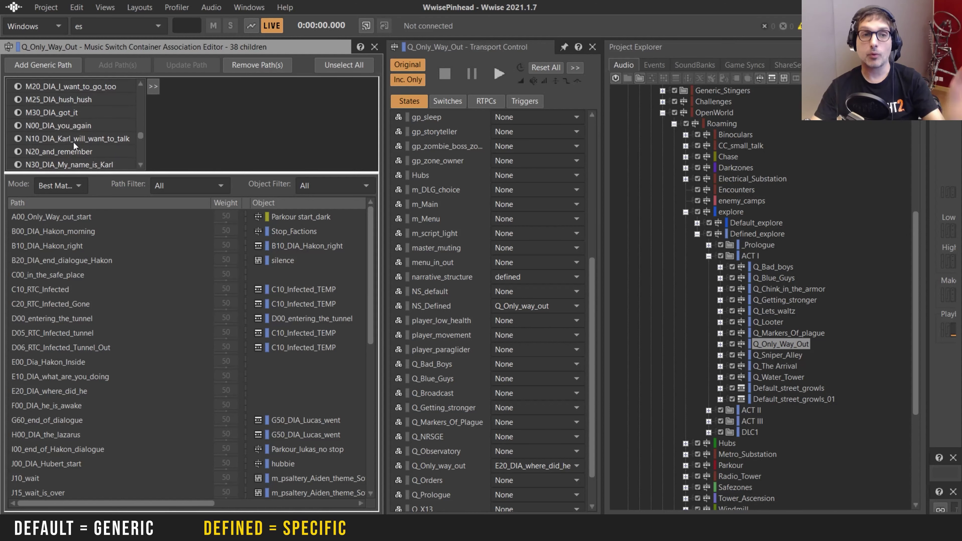
pyautogui.scroll(10, 74, 145)
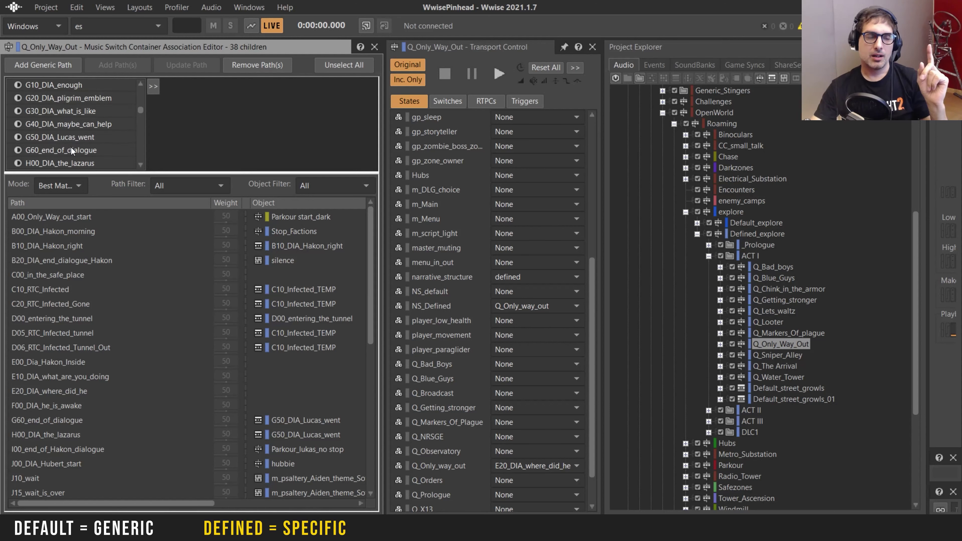
pyautogui.scroll(1, 73, 145)
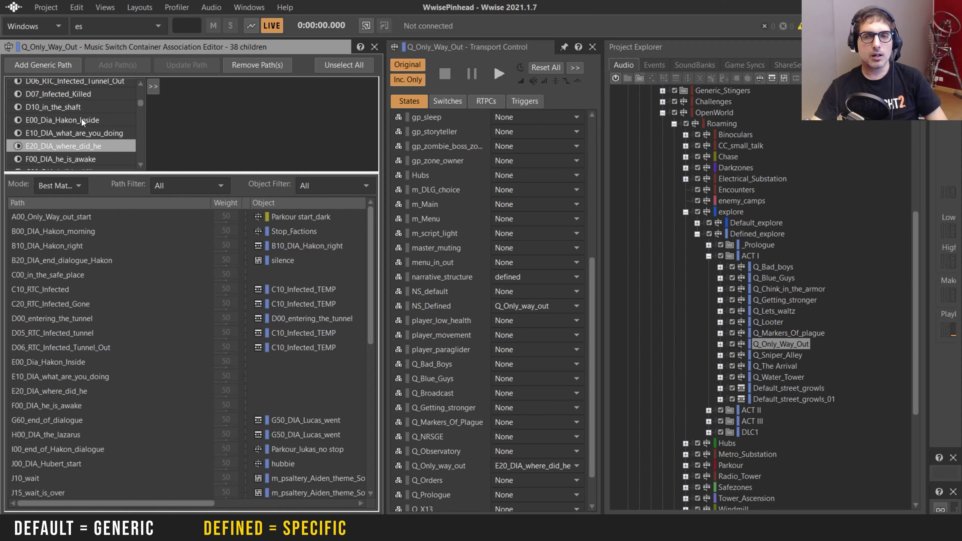
pyautogui.click(797, 343)
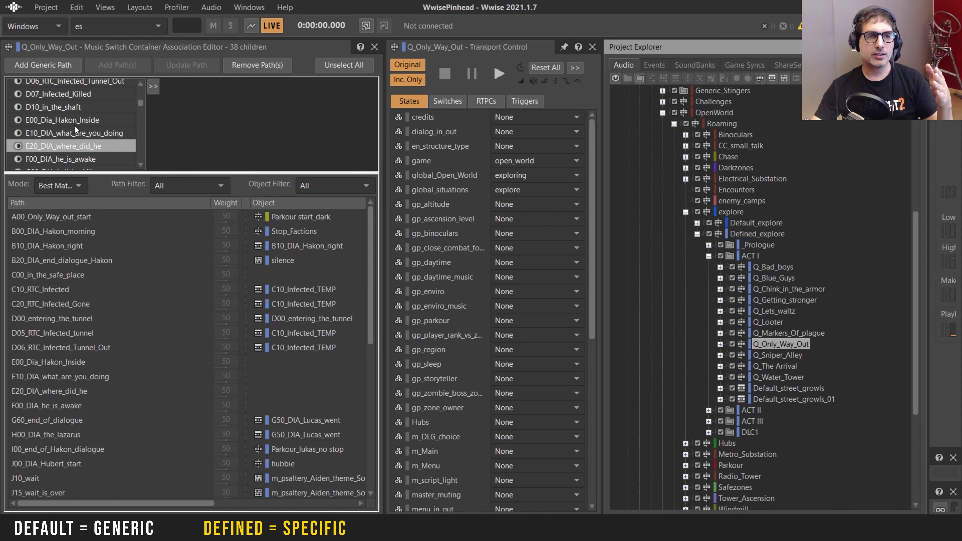
# Resume going through the quest states after E20_DIA_where_did_he, selecting states up to G20_DIA_pligrim_emblem.
pyautogui.scroll(-1, 85, 155)
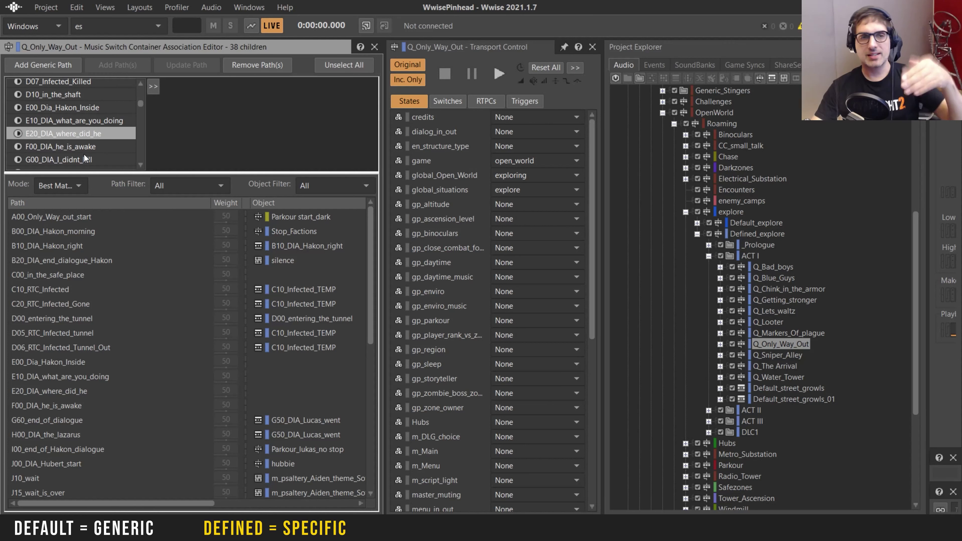
pyautogui.click(82, 144)
pyautogui.click(62, 137)
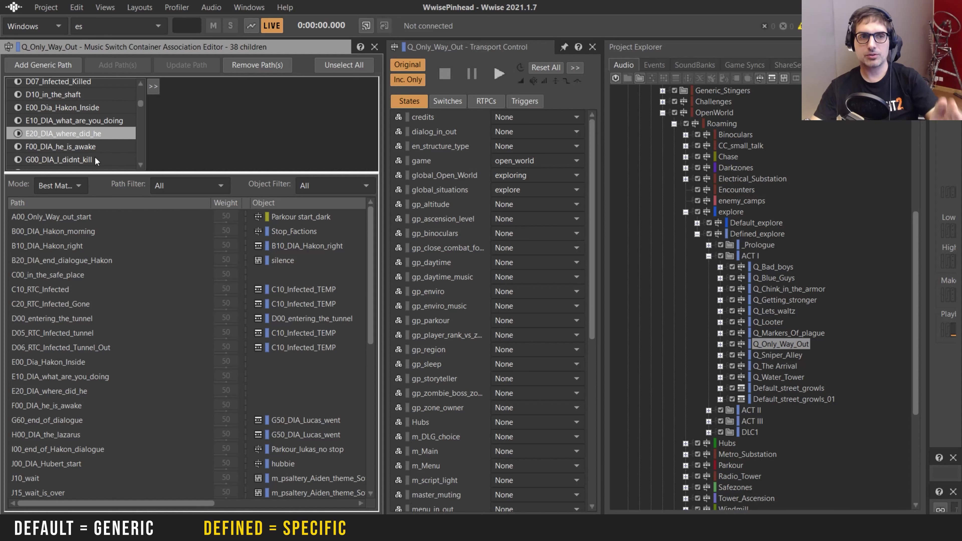
pyautogui.click(86, 149)
pyautogui.scroll(-1, 83, 159)
pyautogui.click(83, 154)
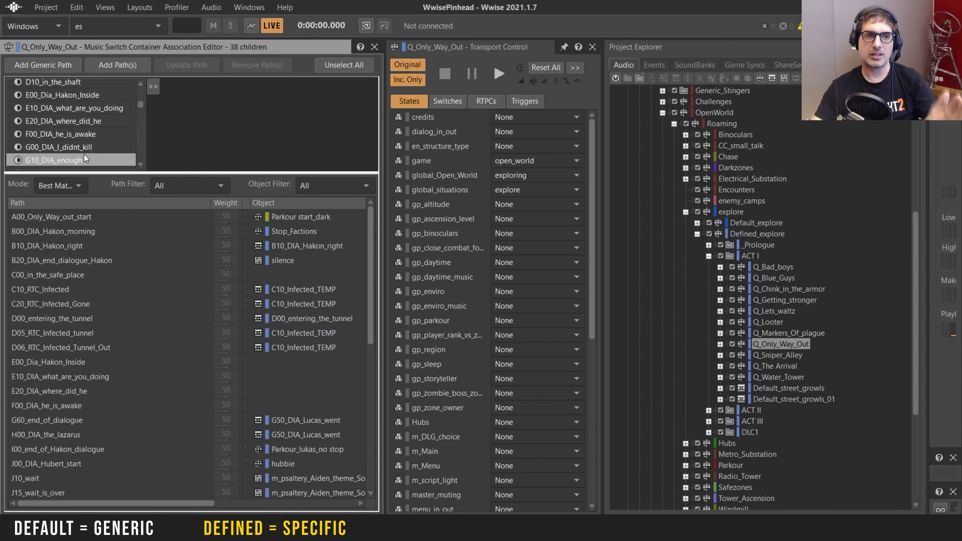
pyautogui.scroll(-1, 80, 154)
pyautogui.scroll(-4, 78, 155)
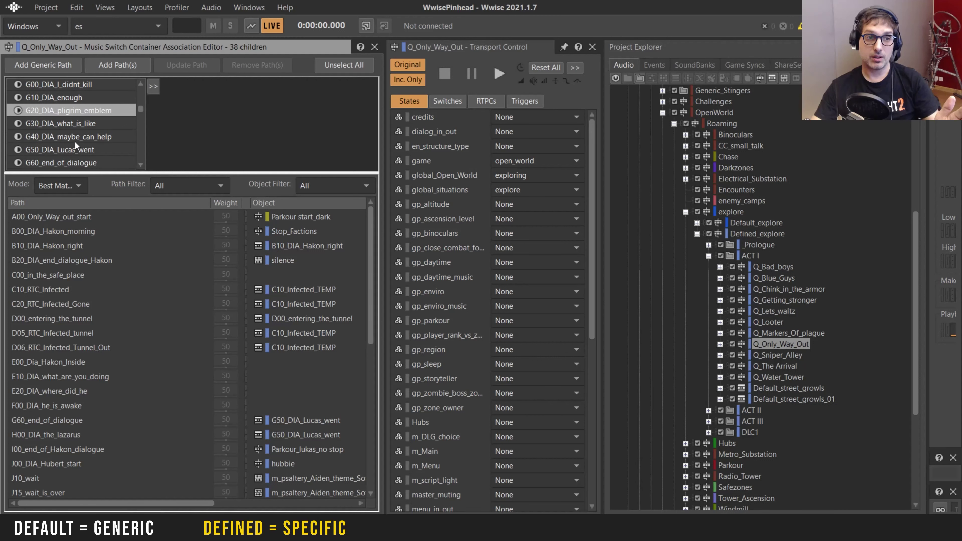
# Select the quest states one after another from G60_end_of_dialogue to J15_wait_is_over.
pyautogui.click(75, 162)
pyautogui.scroll(-2, 76, 155)
pyautogui.click(78, 155)
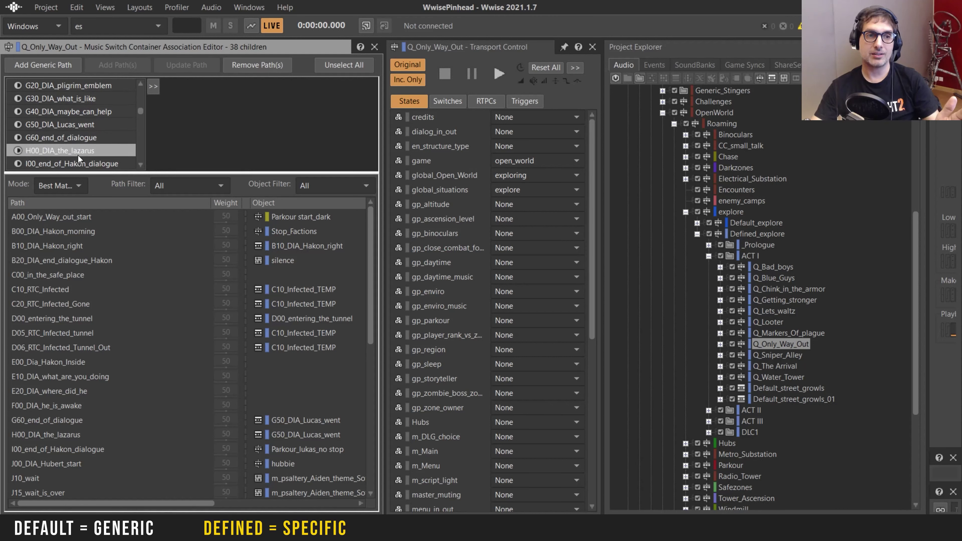
pyautogui.scroll(-1, 79, 155)
pyautogui.click(81, 156)
pyautogui.scroll(-1, 80, 155)
pyautogui.click(78, 153)
pyautogui.scroll(-2, 82, 153)
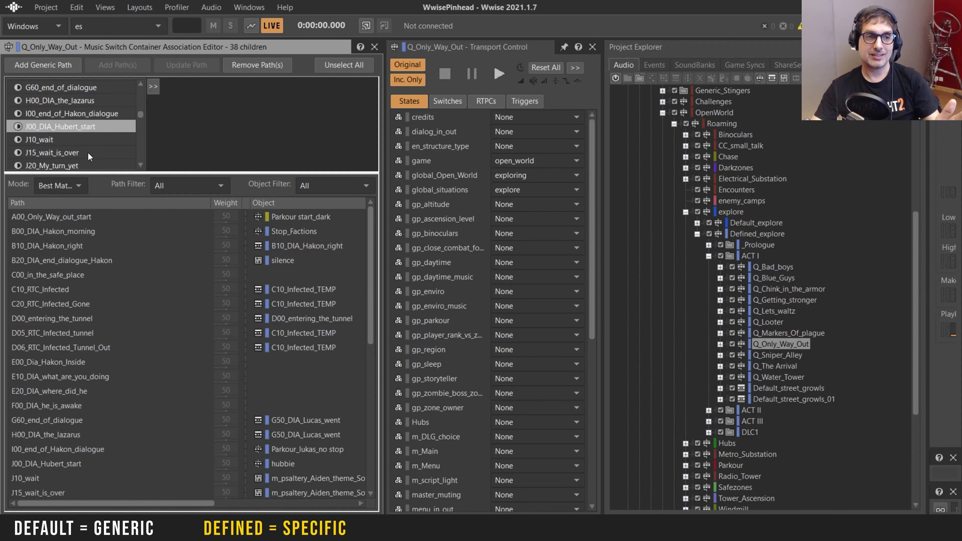
pyautogui.click(72, 142)
pyautogui.click(75, 149)
pyautogui.scroll(-2, 81, 149)
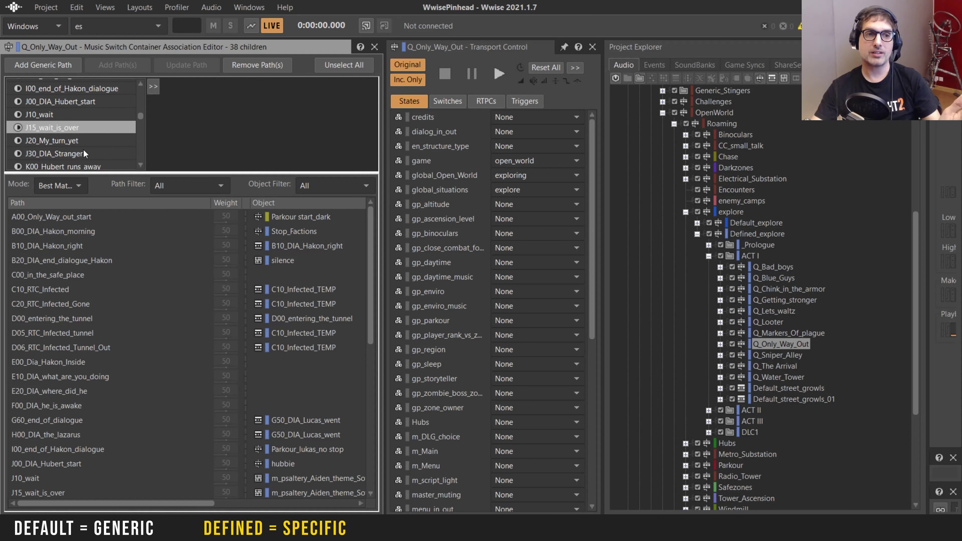
# Select the quest states J20_My_turn_yet, J30_DIA_Stranger and K00_Hubert_runs_away, and look back over the earlier states.
pyautogui.click(85, 142)
pyautogui.click(87, 153)
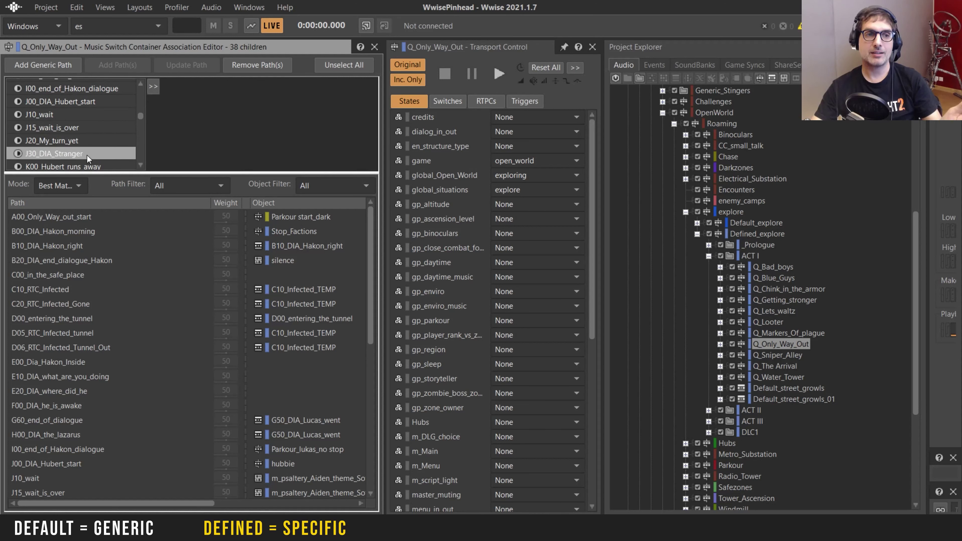
pyautogui.scroll(-1, 87, 155)
pyautogui.click(88, 153)
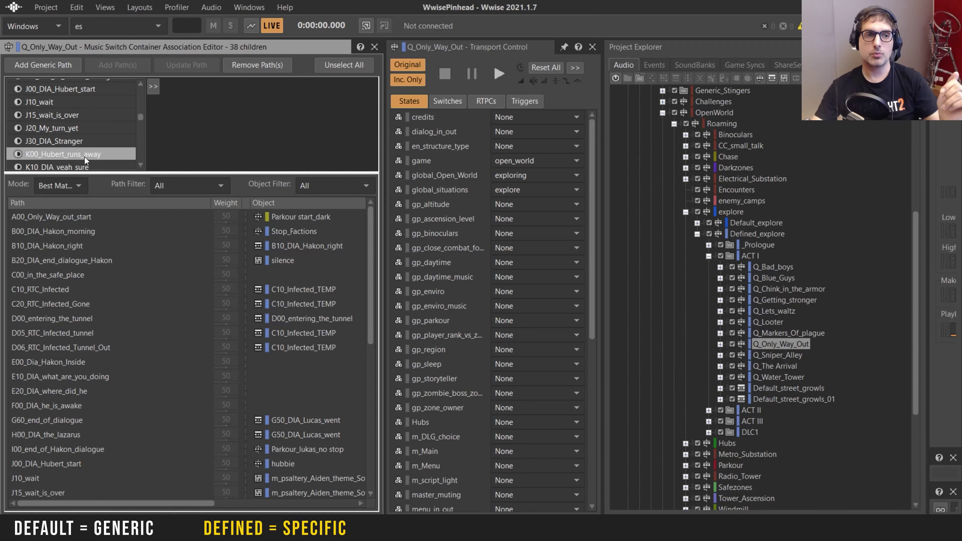
pyautogui.scroll(9, 84, 157)
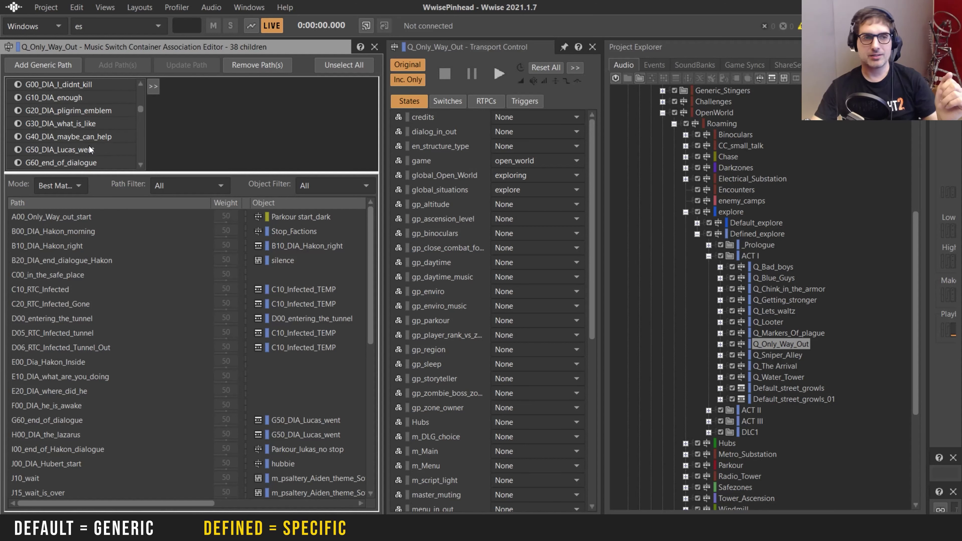
pyautogui.scroll(10, 90, 148)
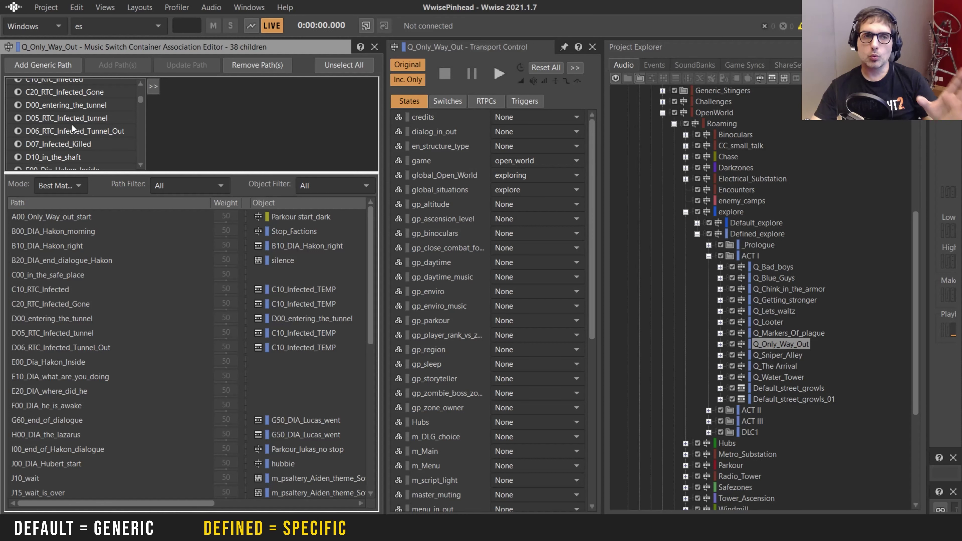
pyautogui.scroll(-3, 71, 127)
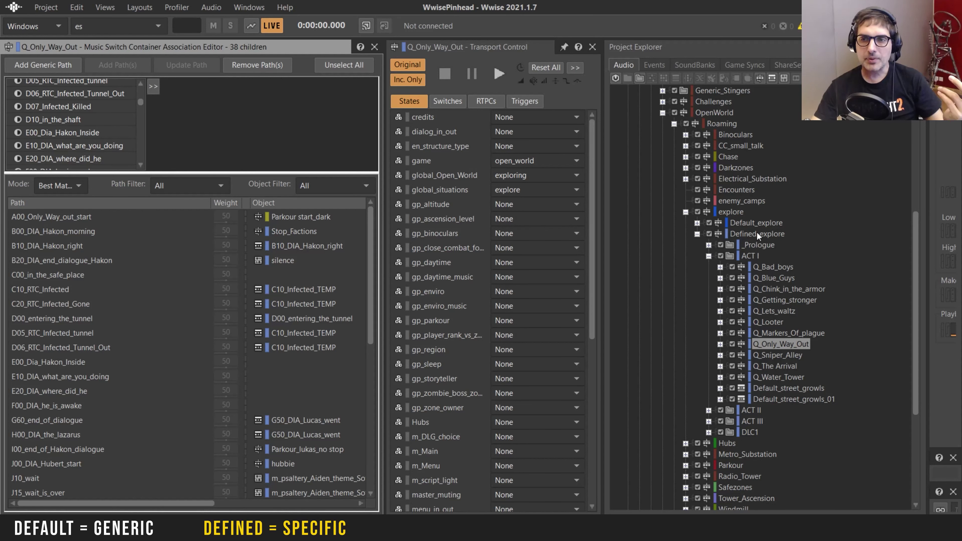
# Open the explore switch container and select its default and defined paths to compare the generic and specific branches.
pyautogui.click(745, 215)
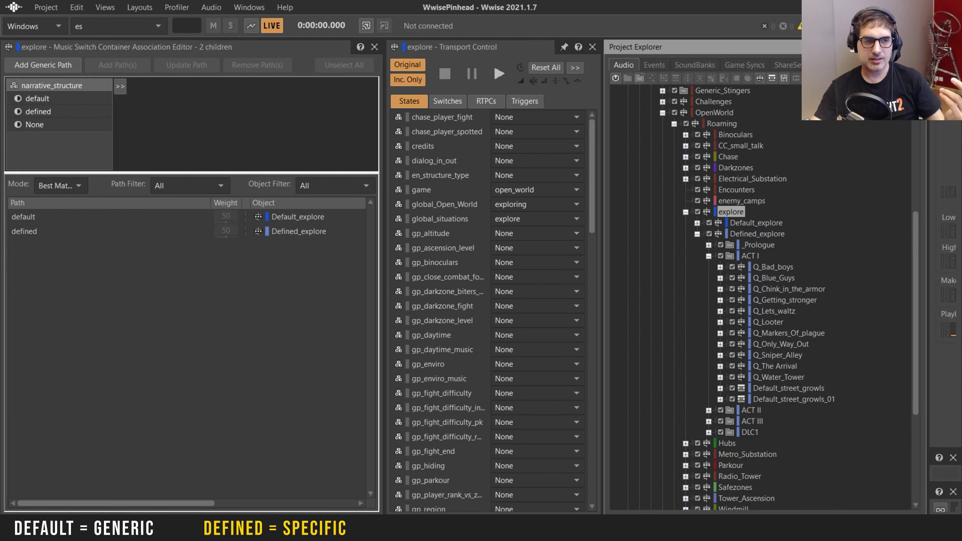
pyautogui.click(60, 229)
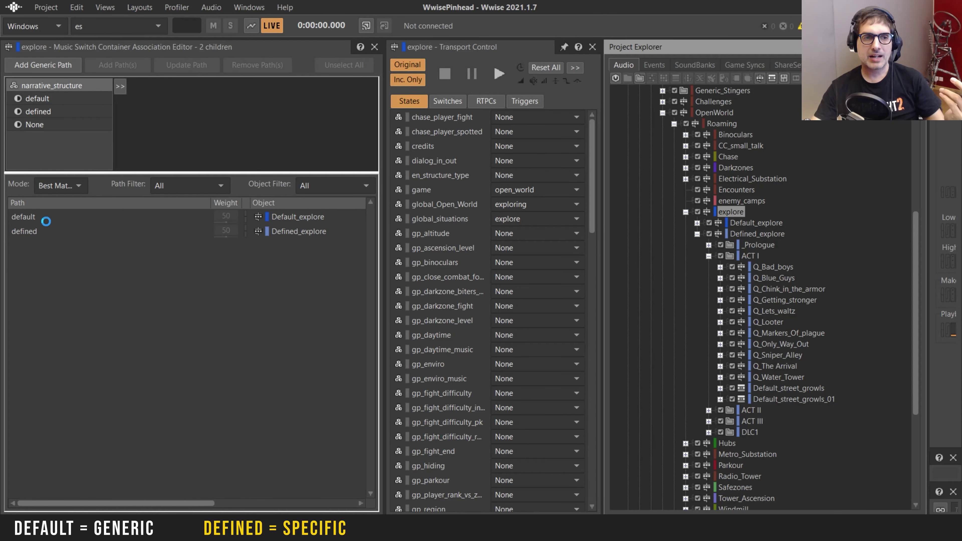
pyautogui.click(44, 218)
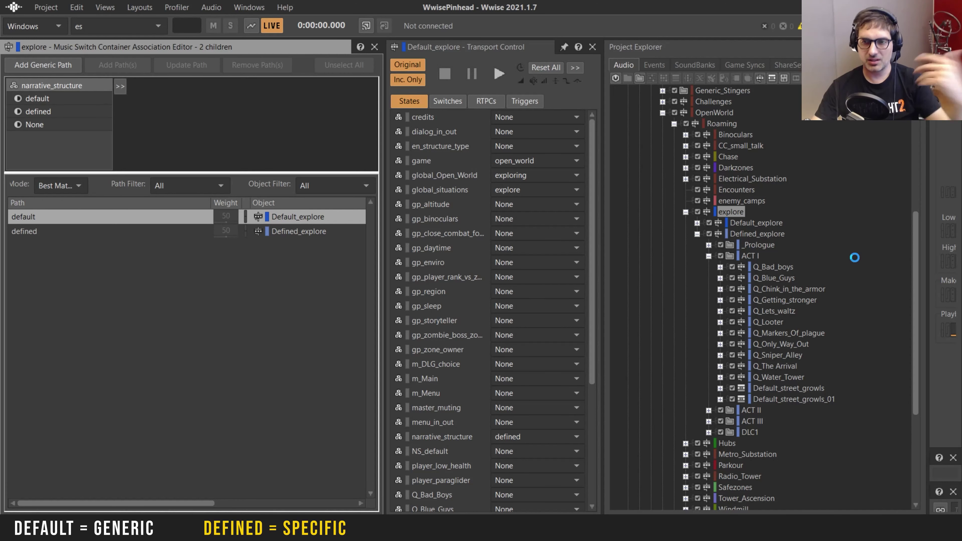
pyautogui.click(853, 273)
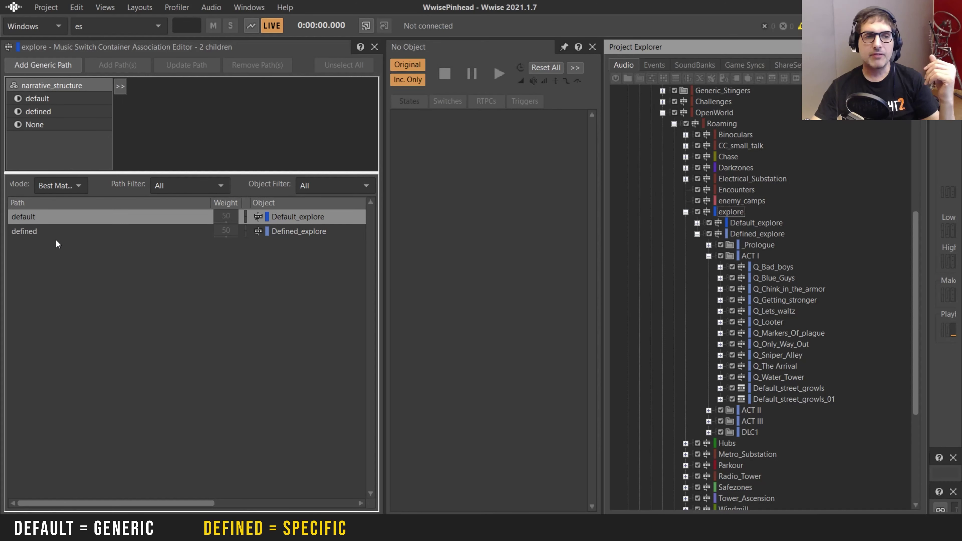
pyautogui.click(34, 219)
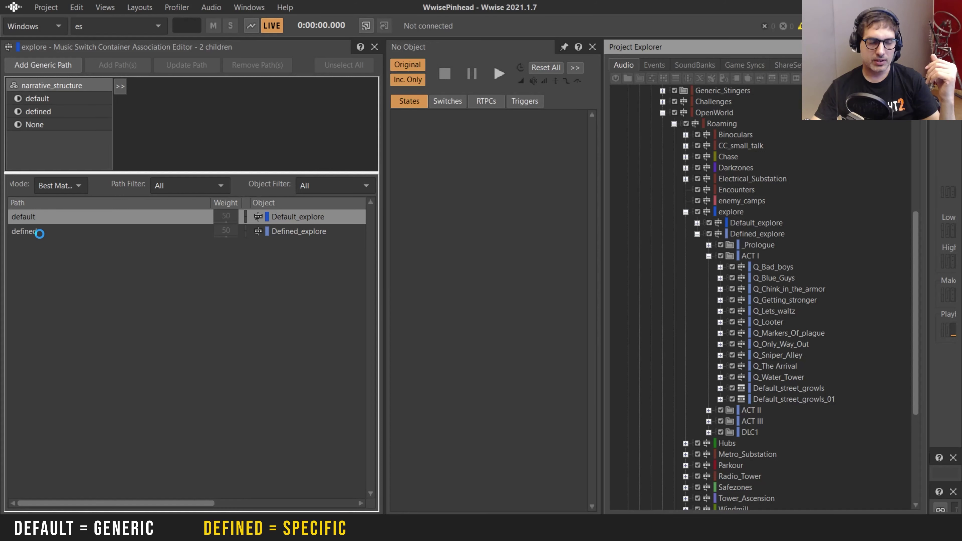
pyautogui.click(39, 232)
pyautogui.click(45, 223)
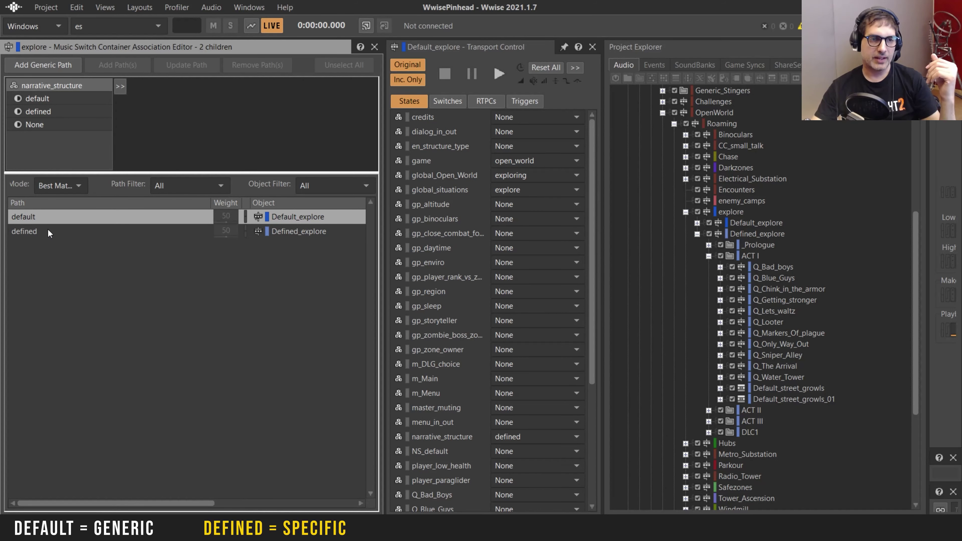
pyautogui.click(46, 231)
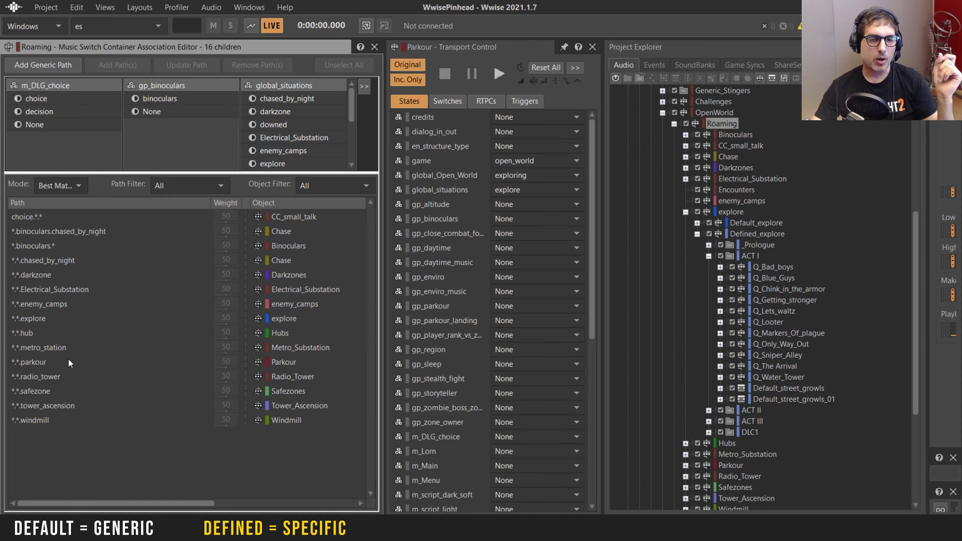
# Select the parkour path and the explore path in the Roaming container's associations.
pyautogui.click(68, 361)
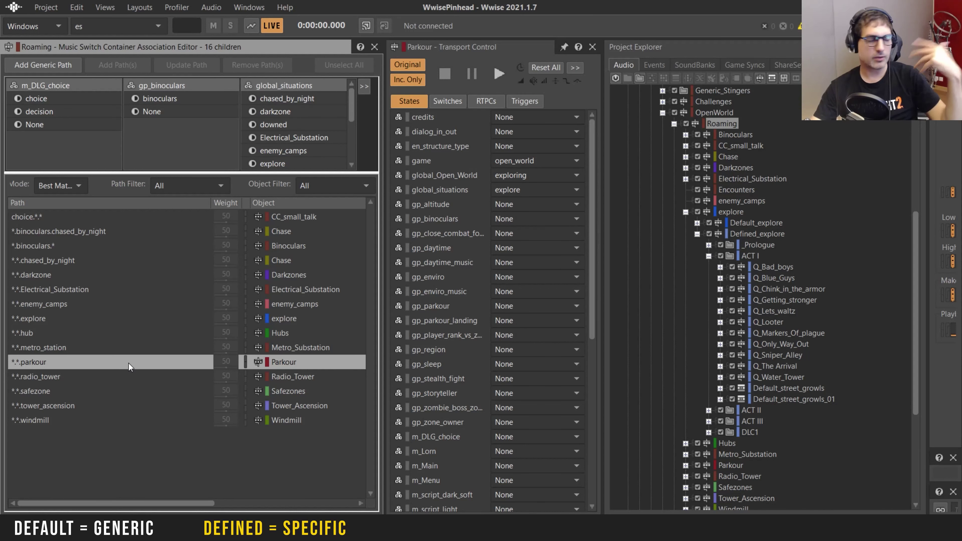
pyautogui.click(294, 320)
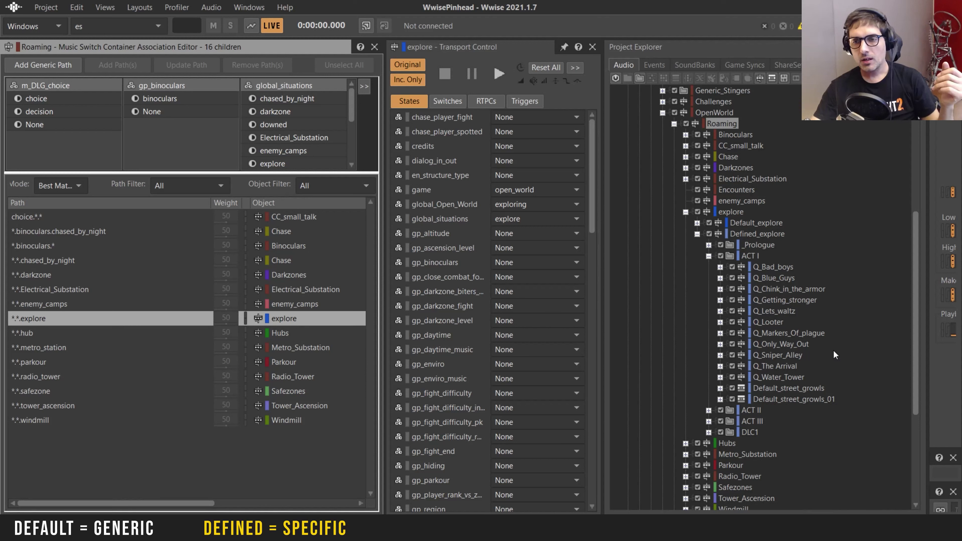
# Open the Q_Only_Way_Out container and examine which music object is assigned to each quest state path.
pyautogui.doubleClick(795, 343)
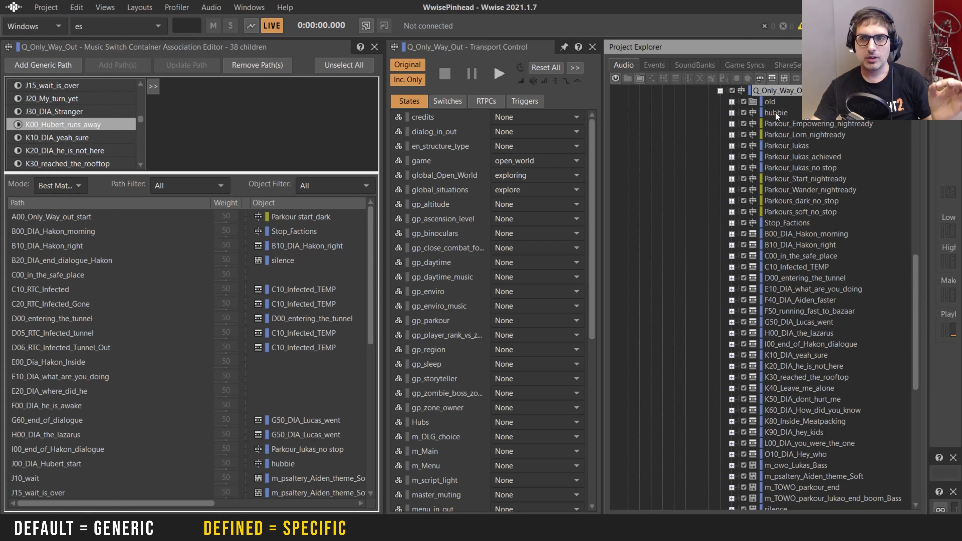
pyautogui.scroll(-2, 191, 317)
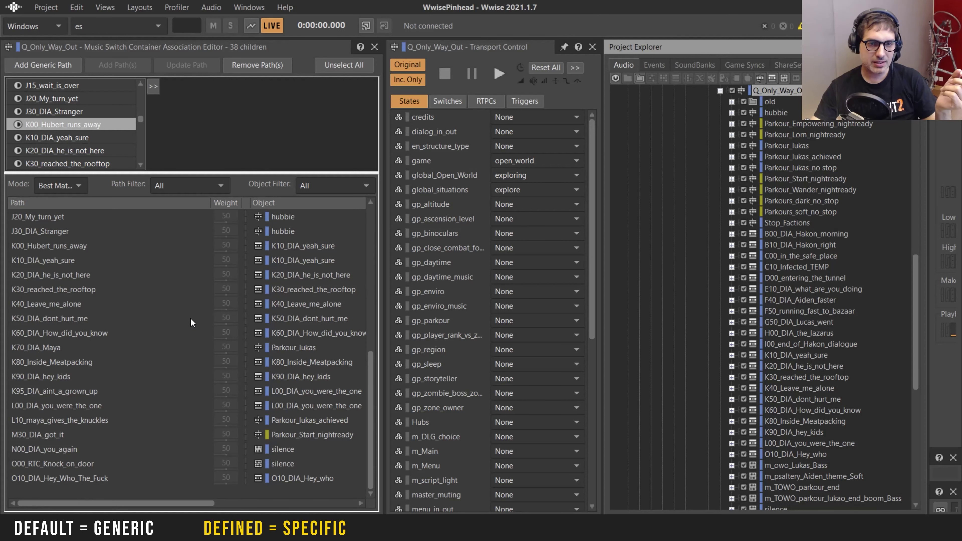
pyautogui.scroll(2, 191, 320)
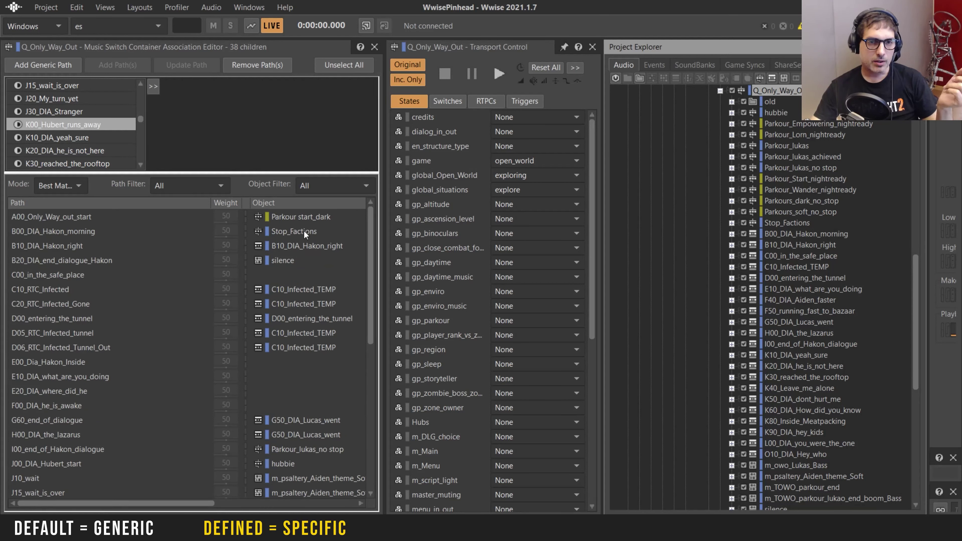
pyautogui.scroll(-4, 232, 286)
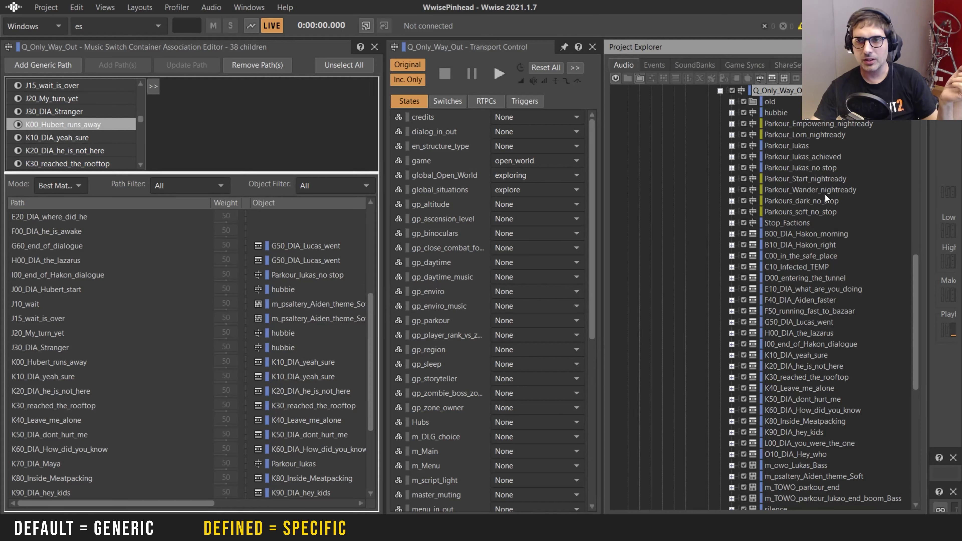
pyautogui.scroll(-3, 194, 361)
pyautogui.scroll(7, 194, 361)
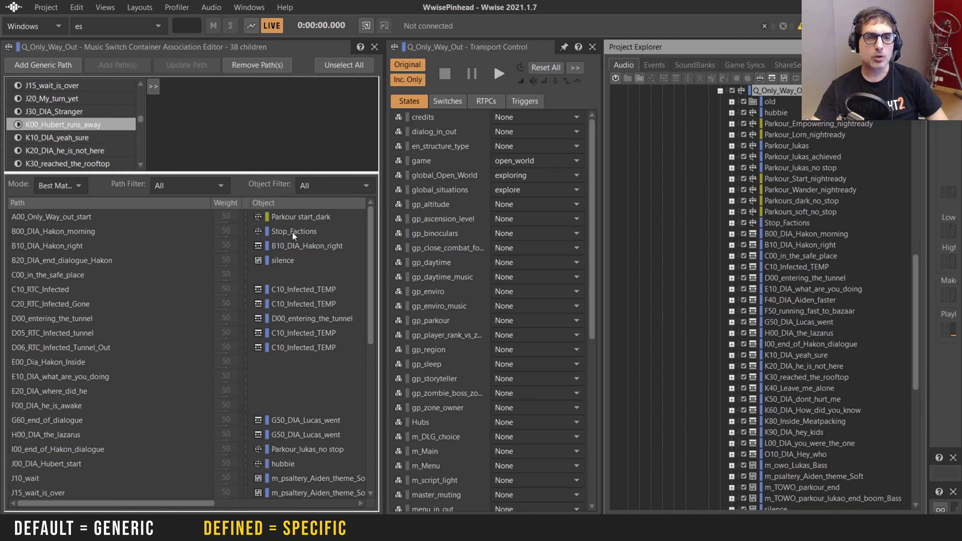
pyautogui.scroll(-3, 260, 321)
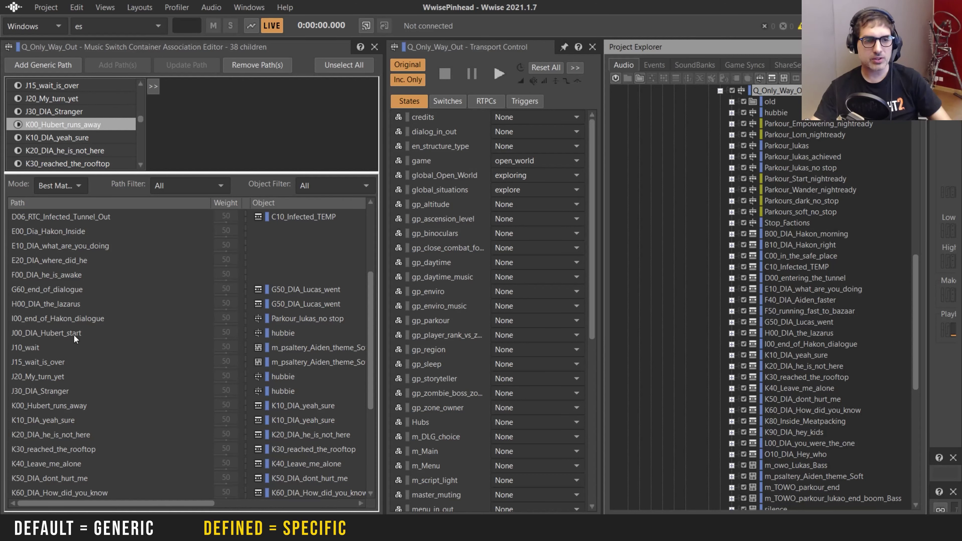
# Select the paths J00_DIA_Hubert_start, I00_end_of_Hakon_dialogue and H00_DIA_the_lazarus in turn.
pyautogui.click(74, 335)
pyautogui.click(74, 320)
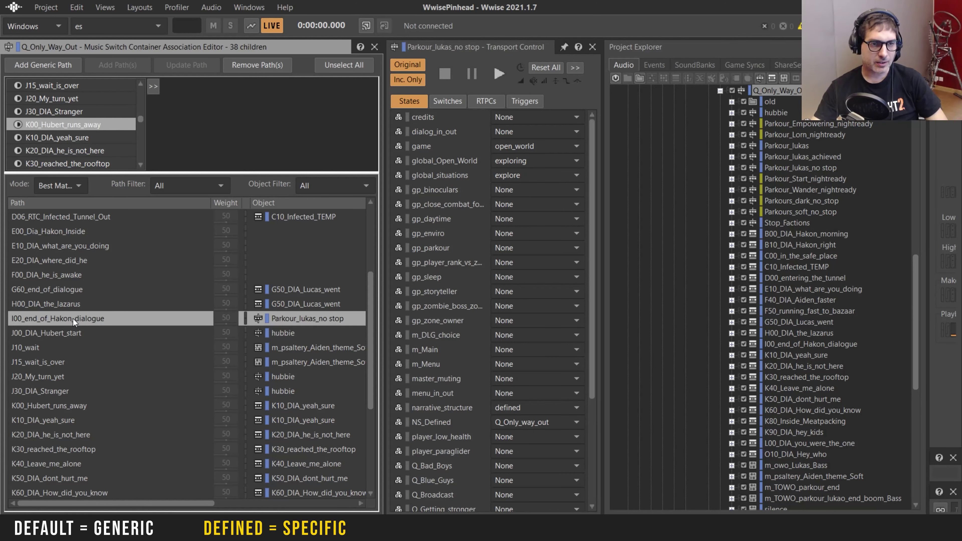
pyautogui.click(60, 308)
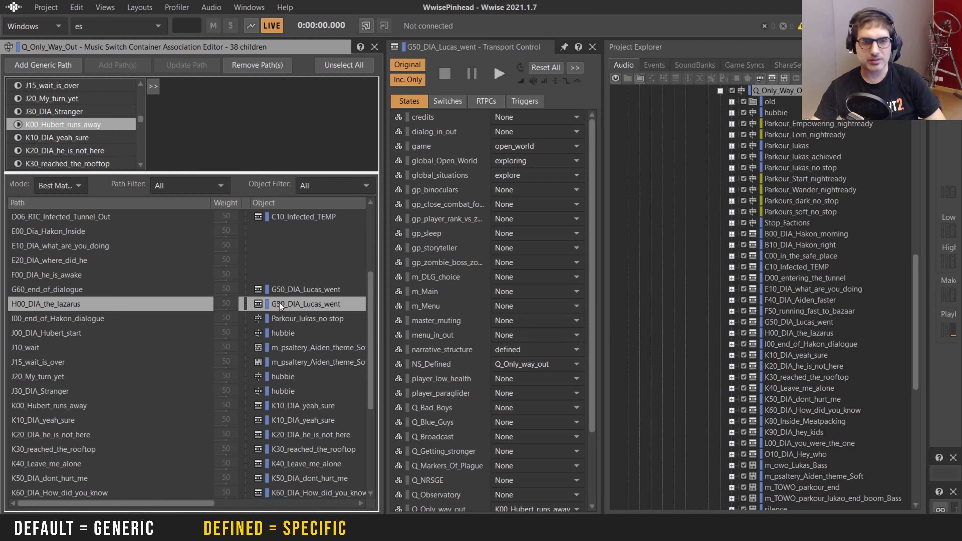
# Find the G50_DIA_Lucas_went playlist container assigned to H00_DIA_the_lazarus in the hierarchy, open it and play it.
pyautogui.rightClick(314, 300)
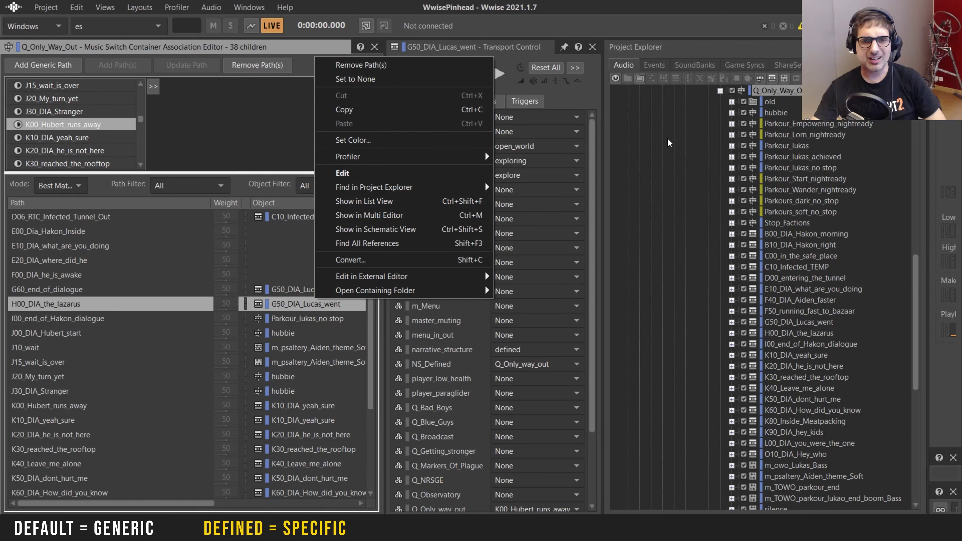
pyautogui.click(287, 309)
pyautogui.scroll(-1, 803, 295)
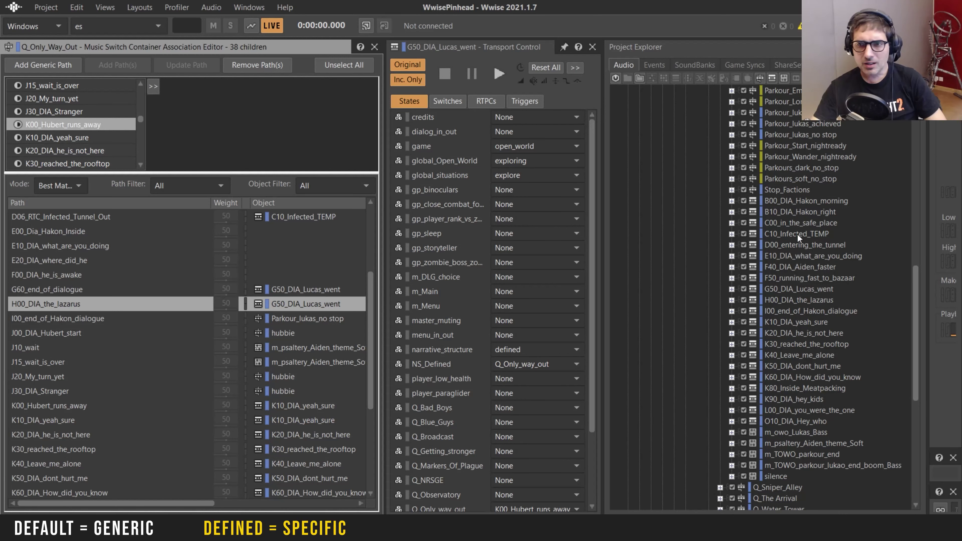
pyautogui.click(794, 290)
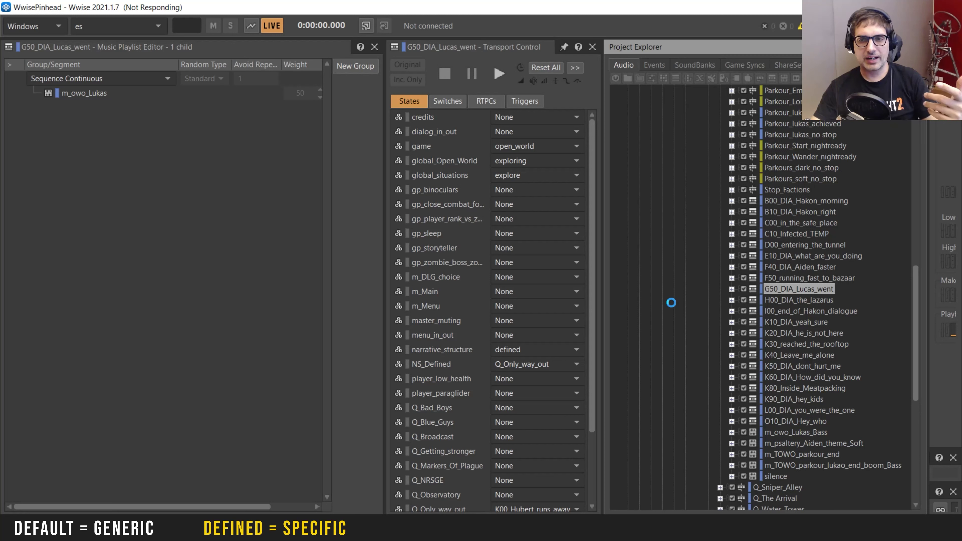
pyautogui.scroll(1, 688, 303)
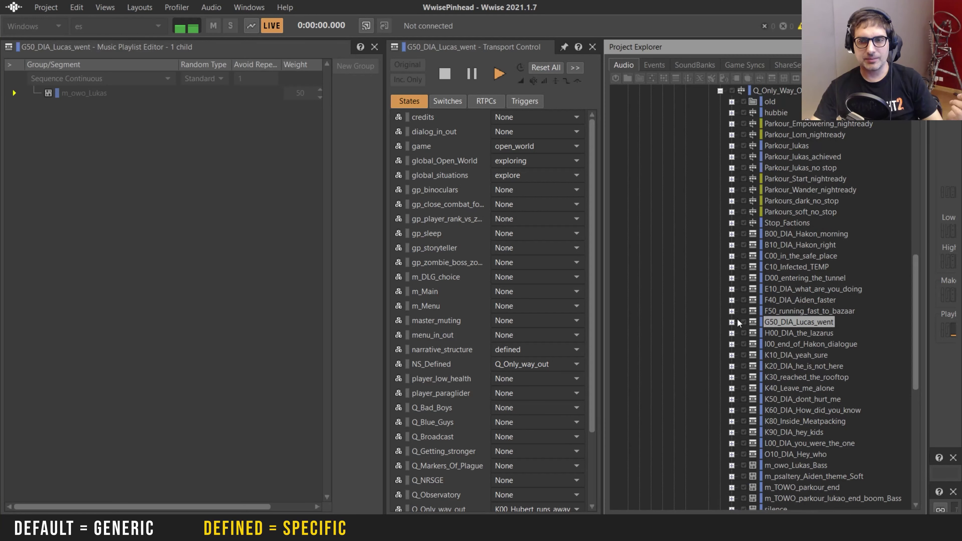
# Expand G50_DIA_Lucas_went and open its m_owo_Lukas segment in the Music Segment Editor.
pyautogui.click(732, 322)
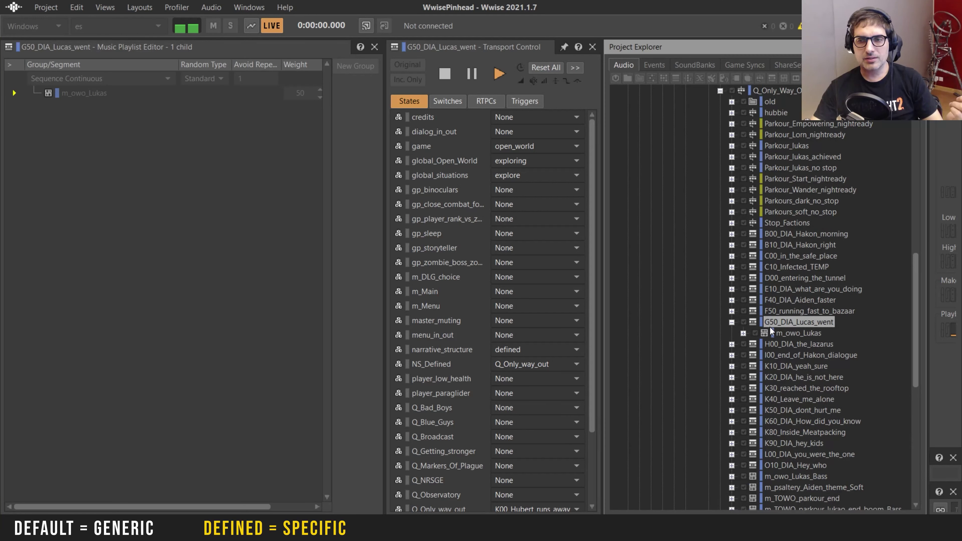
pyautogui.click(790, 334)
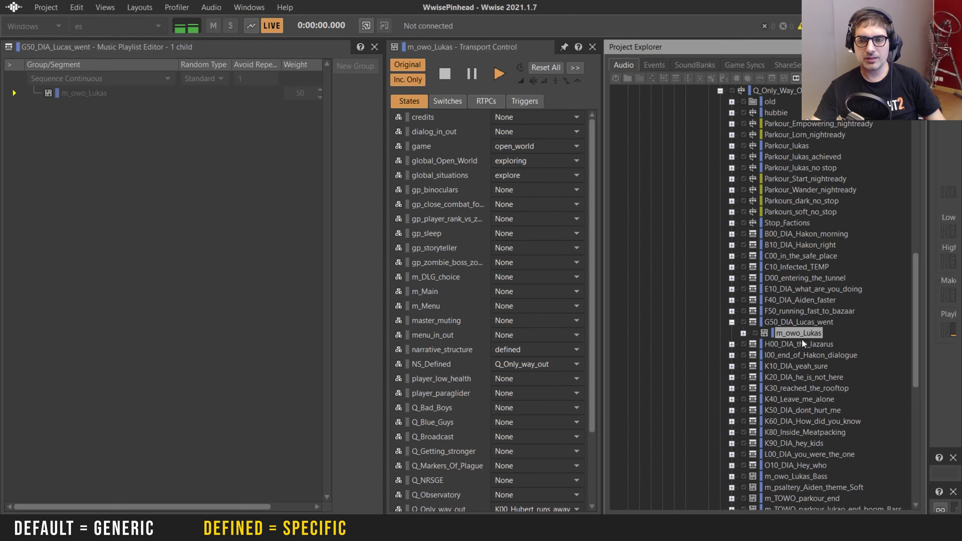
pyautogui.click(756, 333)
pyautogui.doubleClick(794, 333)
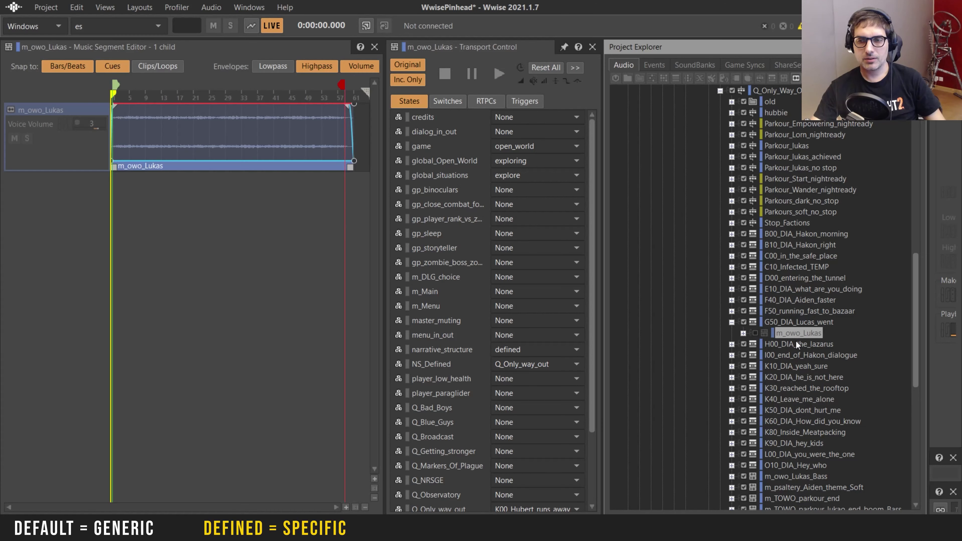
# Restore the inclusion of the m_owo_Lukas segment and return to the G50_DIA_Lucas_went playlist with playback stopped.
pyautogui.click(755, 333)
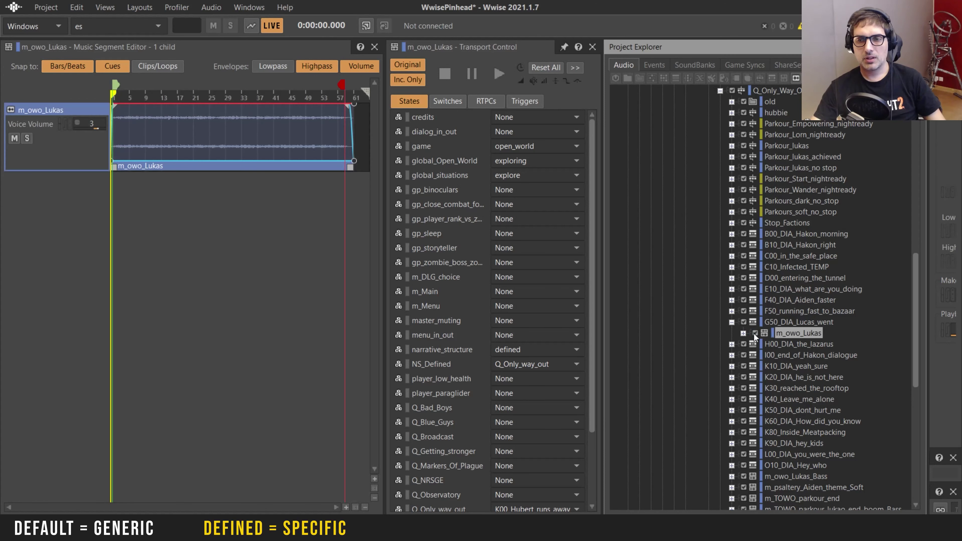
pyautogui.click(755, 334)
pyautogui.click(756, 333)
pyautogui.click(784, 321)
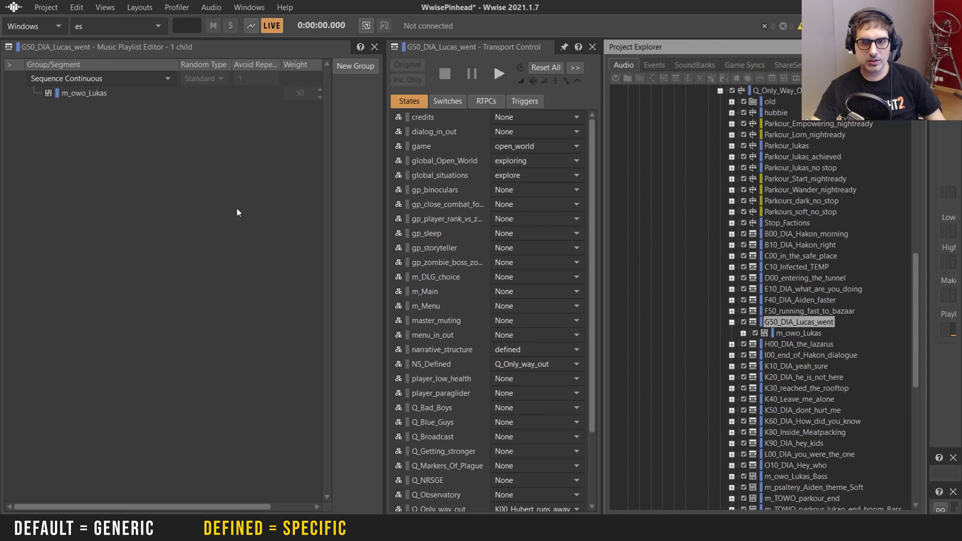
pyautogui.click(445, 78)
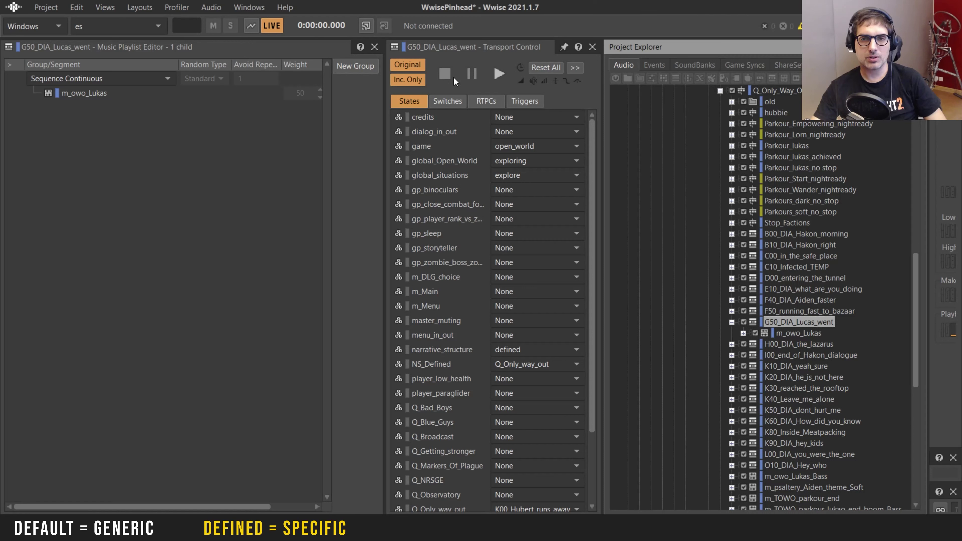
pyautogui.click(442, 73)
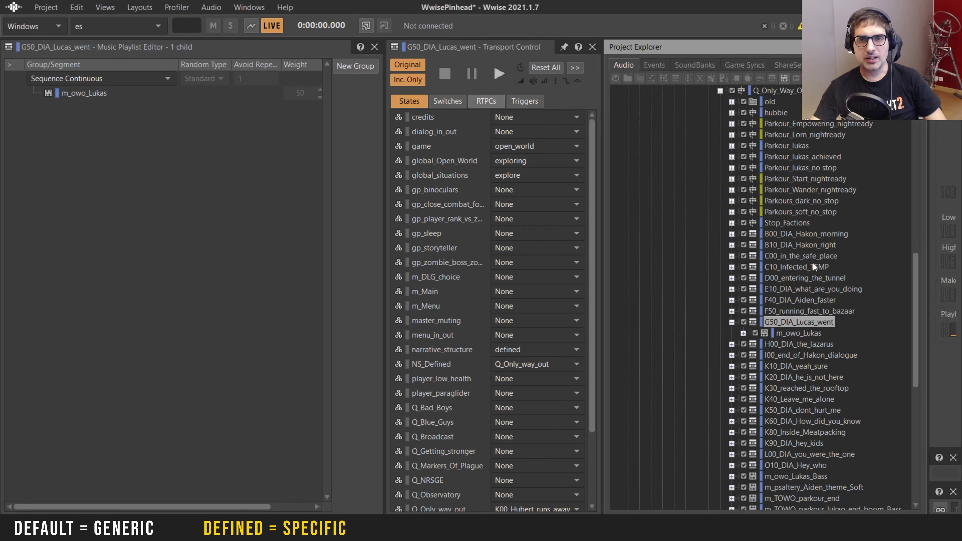
# Reselect the Q_Only_Way_Out container and look further down its path associations.
pyautogui.scroll(2, 787, 238)
pyautogui.click(767, 159)
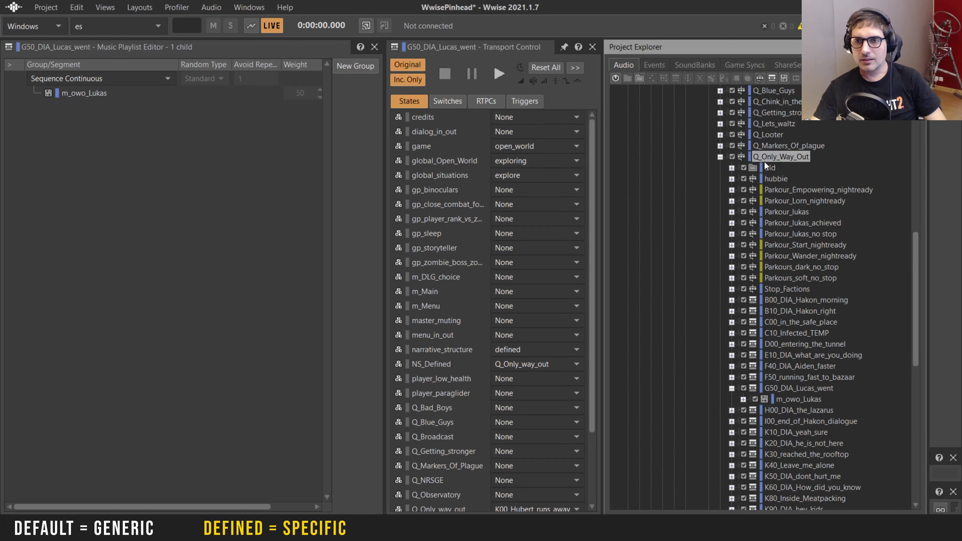
pyautogui.scroll(-1, 296, 340)
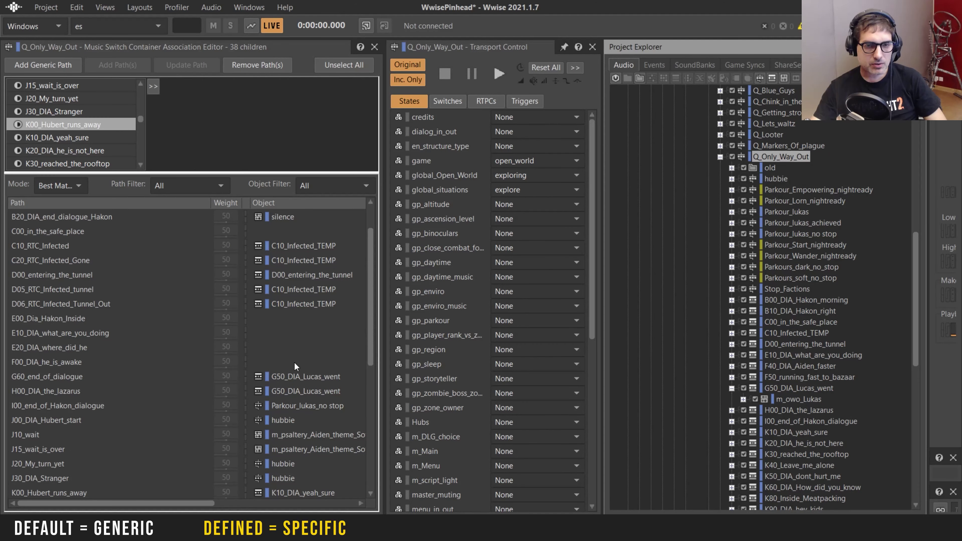
# Find the Parkour_lukas_no stop container assigned to I00_end_of_Hakon_dialogue, open it and expand it down to its Run container's playlists.
pyautogui.click(313, 406)
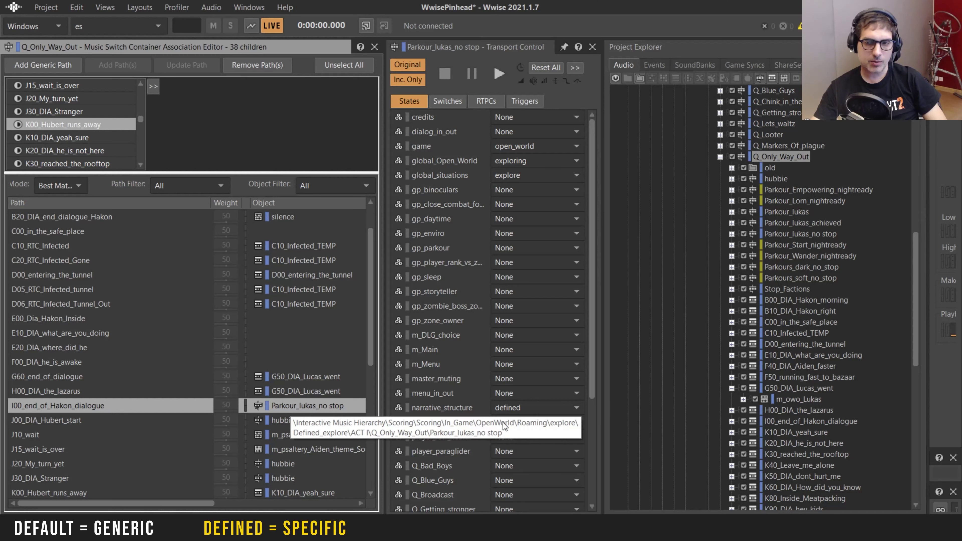
pyautogui.click(813, 233)
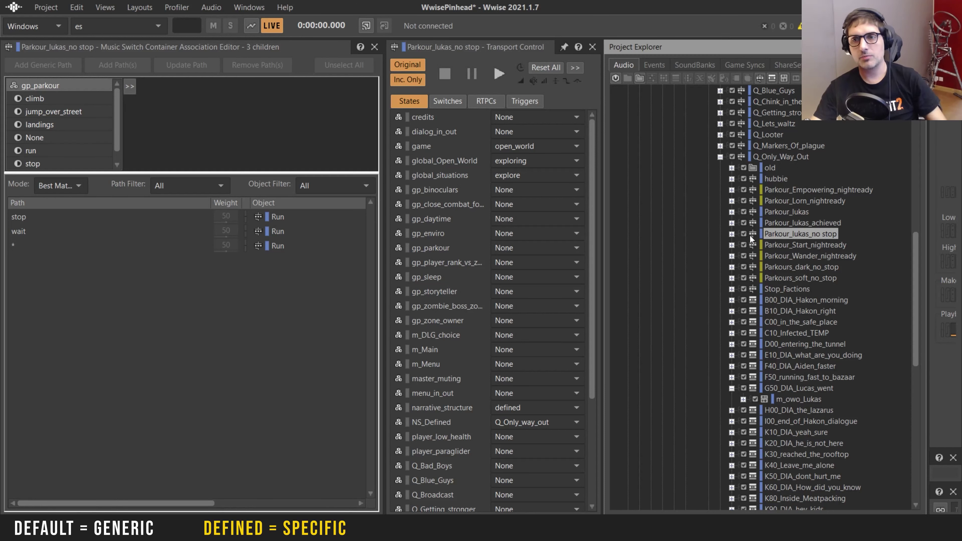
pyautogui.click(732, 234)
pyautogui.click(782, 244)
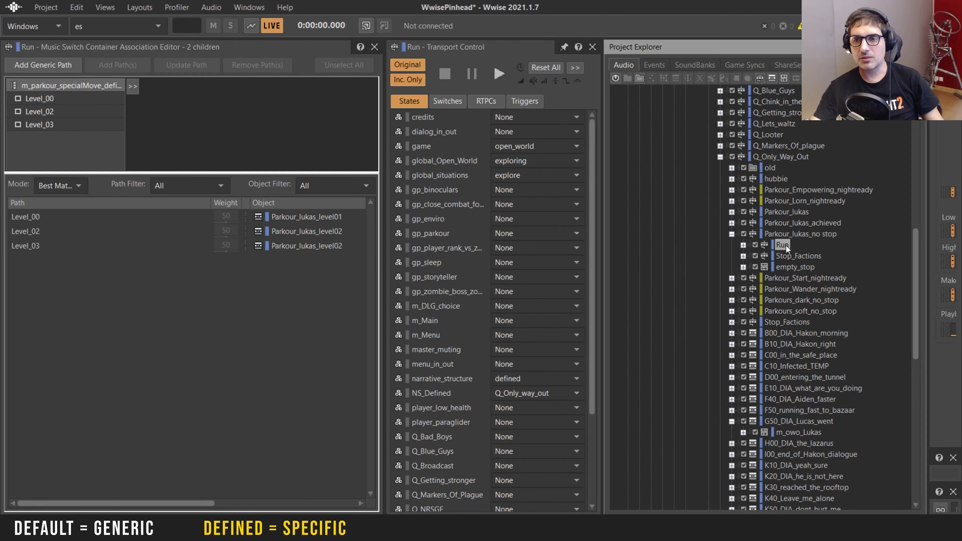
pyautogui.click(744, 245)
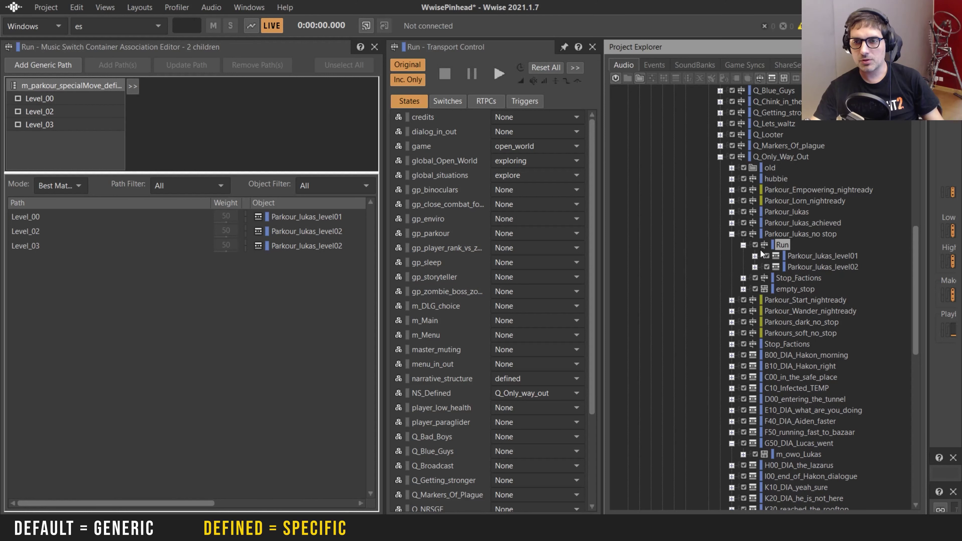
# Open the Parkour_lukas_level01 and Parkour_lukas_level02 playlists and set the m_parkour_specialMove_define RTPC to 3.77 while level02 plays.
pyautogui.click(807, 256)
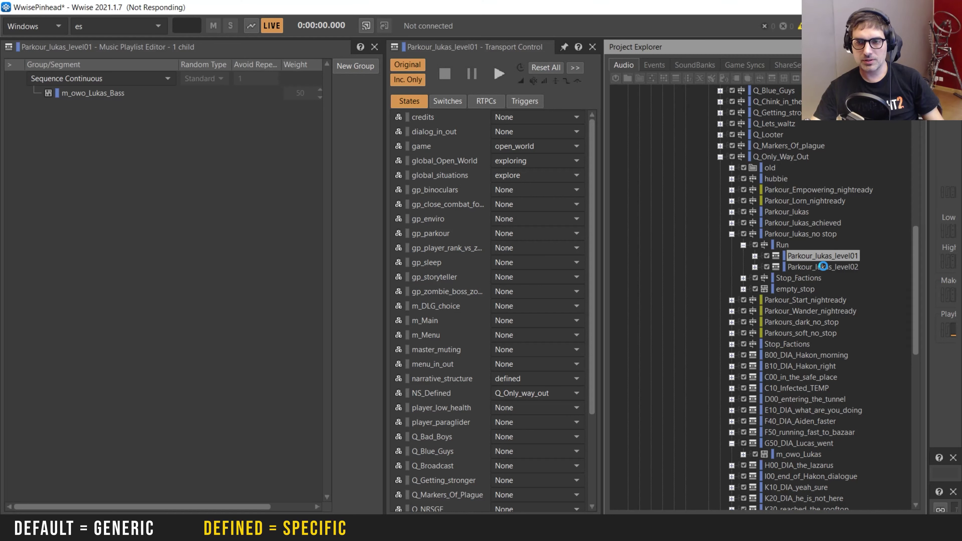
pyautogui.click(823, 266)
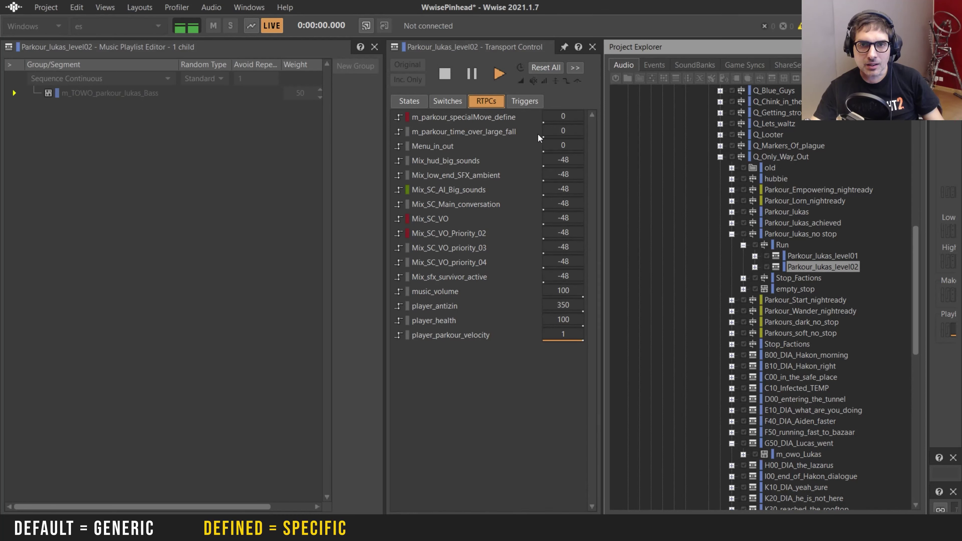
pyautogui.moveTo(554, 122); pyautogui.dragTo(616, 132)
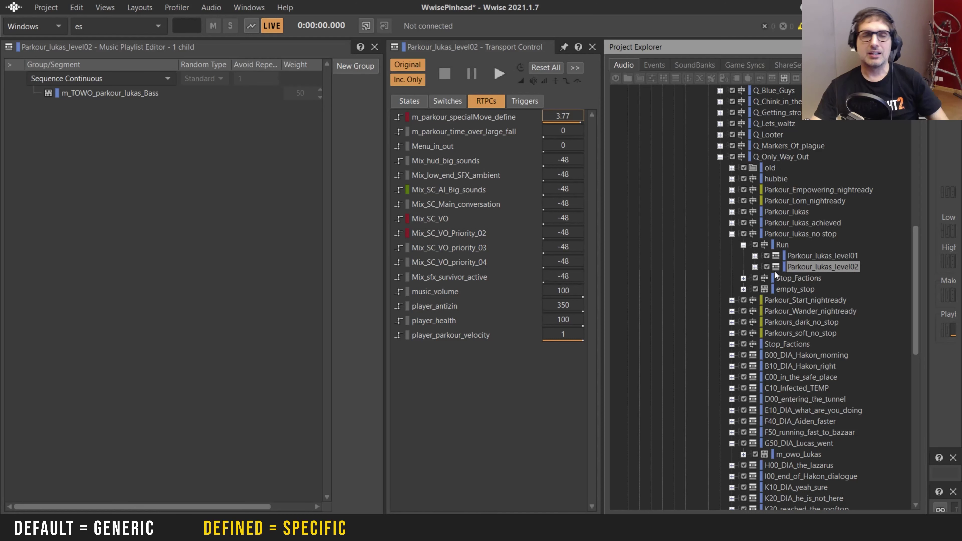
# Collapse Parkour_lukas_no stop, reselect Q_Only_Way_Out and review its quest-state path associations.
pyautogui.click(733, 232)
pyautogui.click(774, 155)
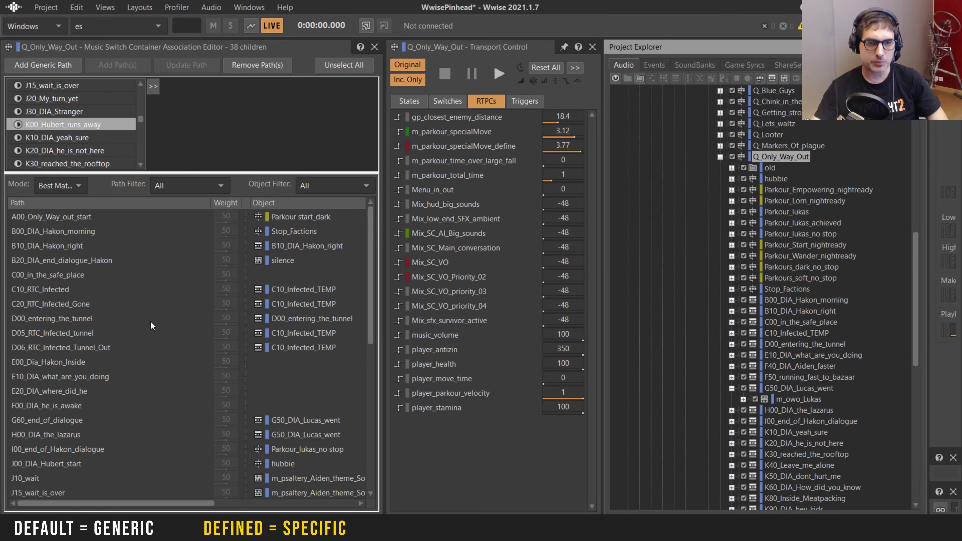
pyautogui.scroll(-2, 293, 292)
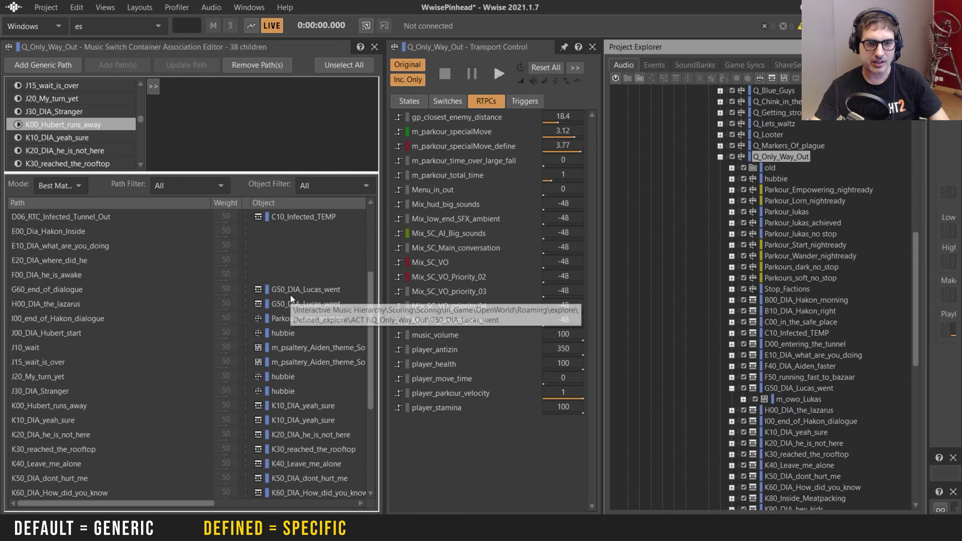
pyautogui.scroll(2, 290, 296)
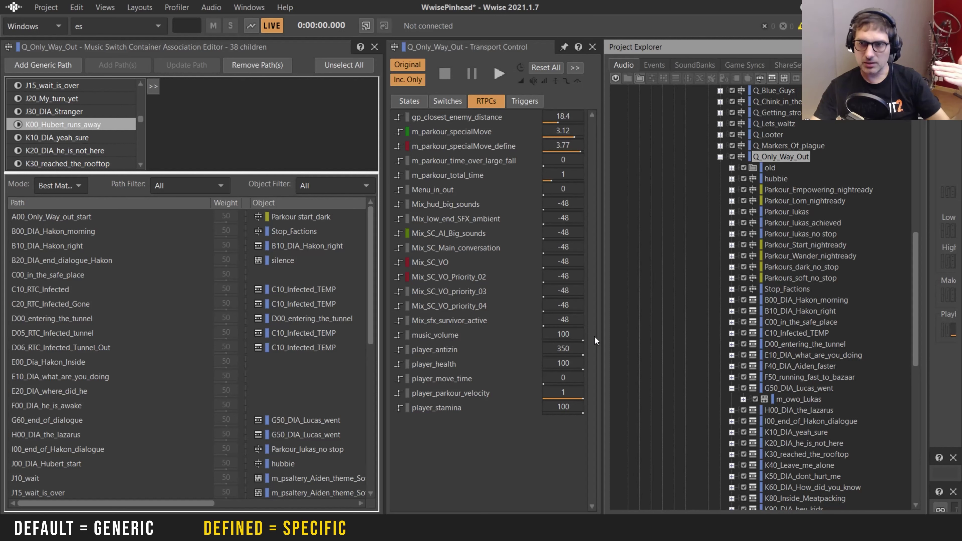
# Expand the Windmill container and its Tower_gen_01_final child, and open the LEvel_01 playlist.
pyautogui.scroll(-12, 684, 348)
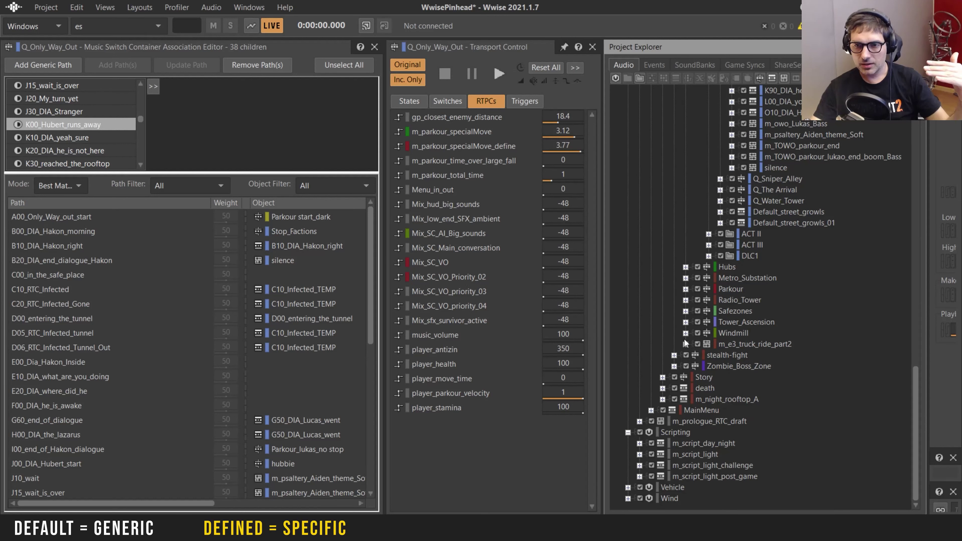
pyautogui.click(686, 333)
pyautogui.click(697, 355)
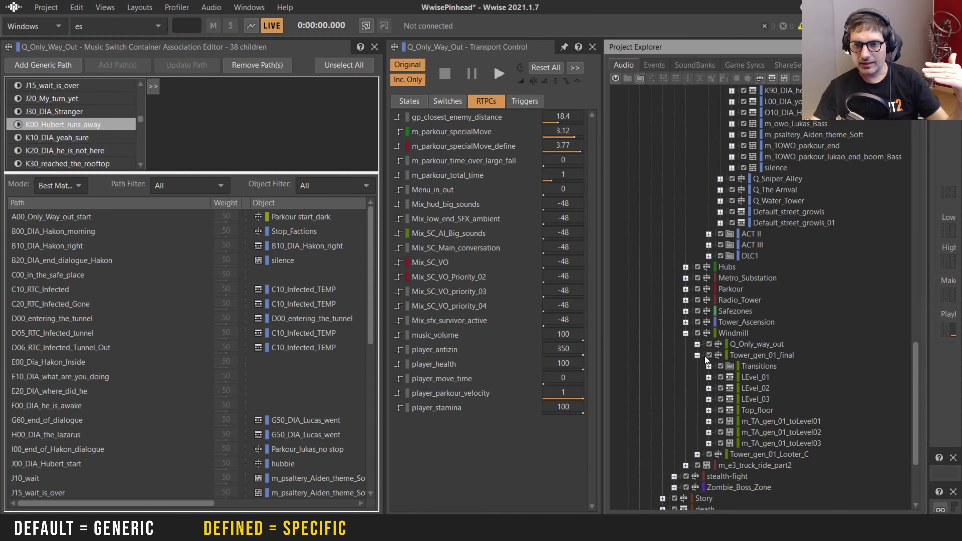
pyautogui.click(761, 377)
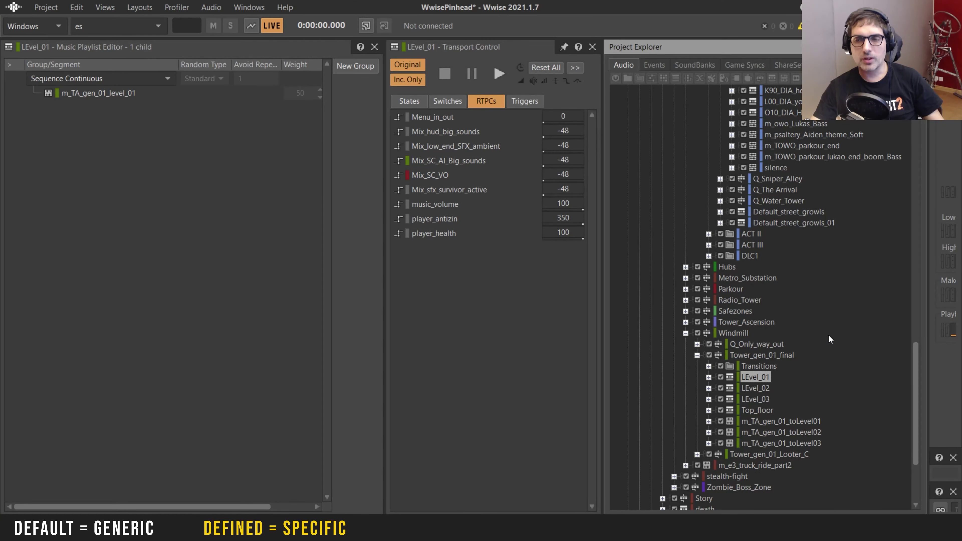
# Return to Parkour_lukas_no stop in Q_Only_Way_Out and open the parent Defined_explore container's associations.
pyautogui.scroll(15, 833, 309)
pyautogui.click(833, 311)
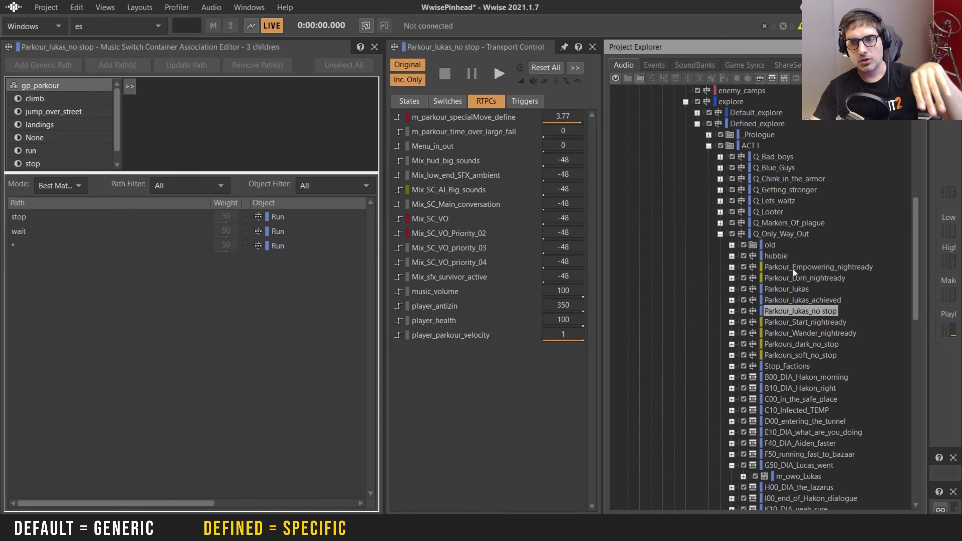
pyautogui.click(755, 125)
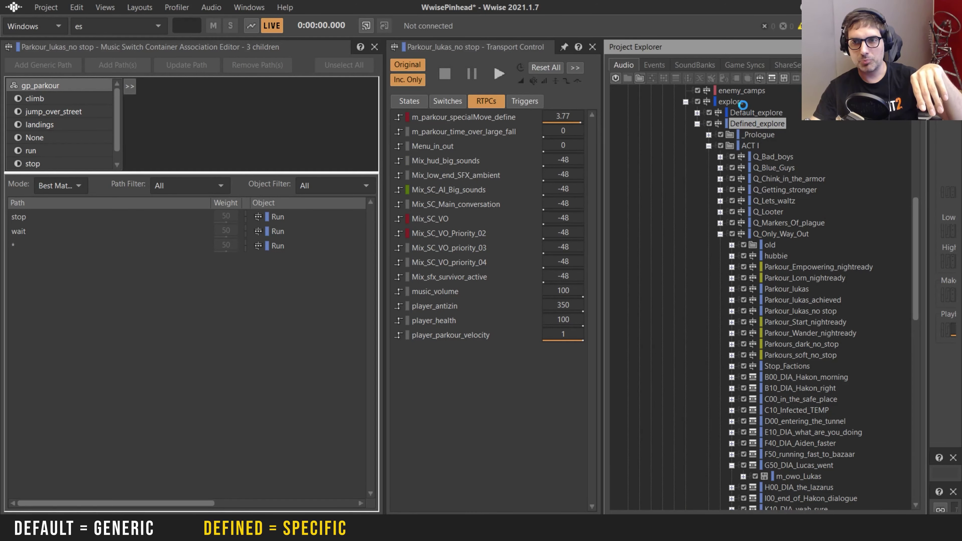
# Open the Roaming container's associations and compare the explore and windmill paths with their assigned containers.
pyautogui.scroll(7, 803, 191)
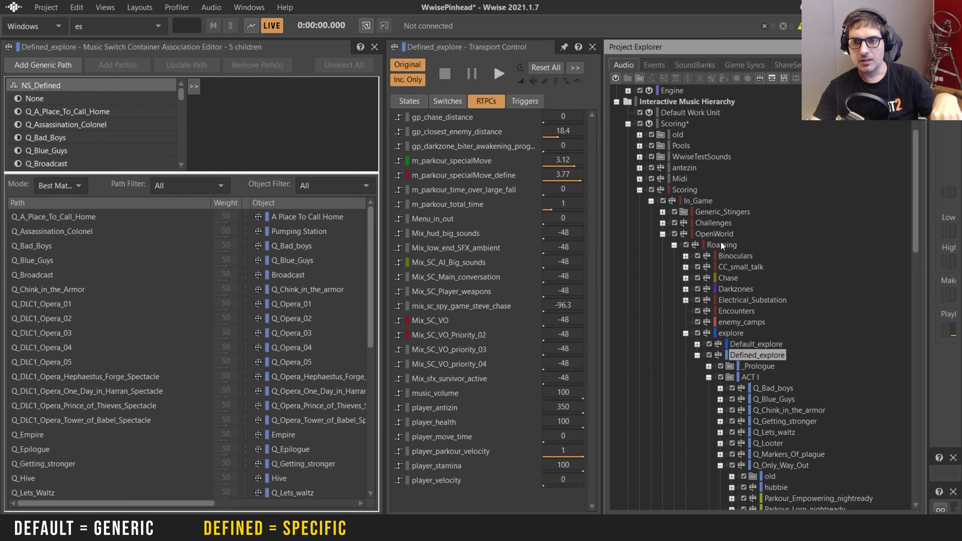
pyautogui.click(721, 244)
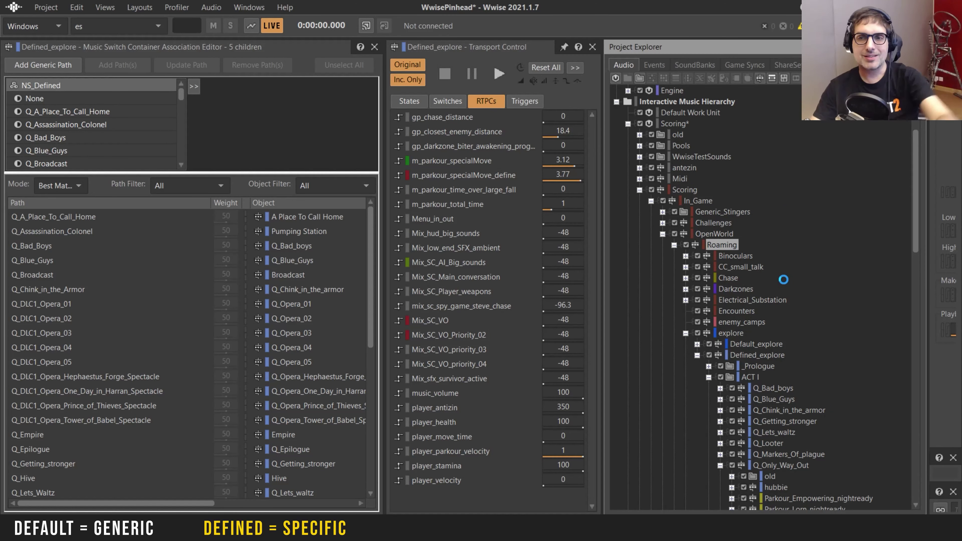
pyautogui.click(716, 234)
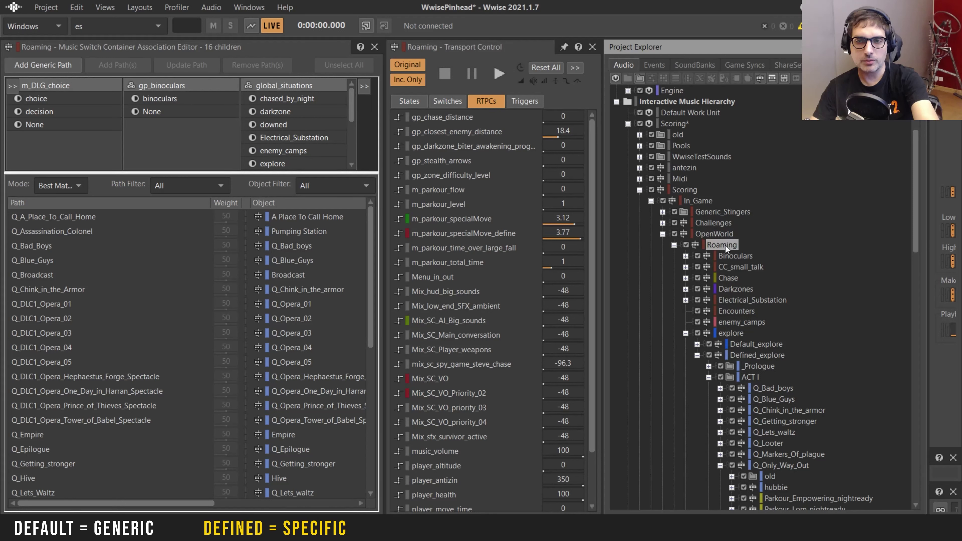
pyautogui.click(724, 245)
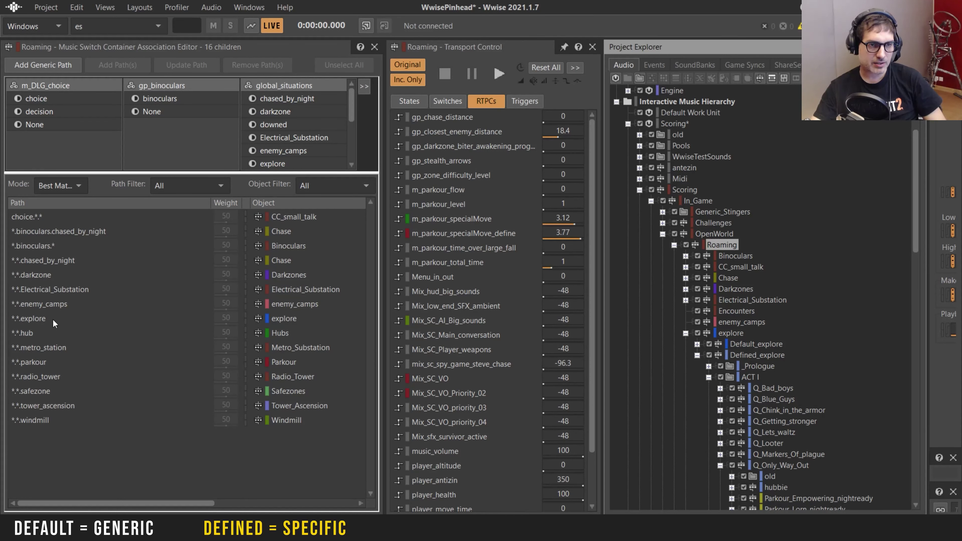
pyautogui.click(42, 305)
pyautogui.click(38, 319)
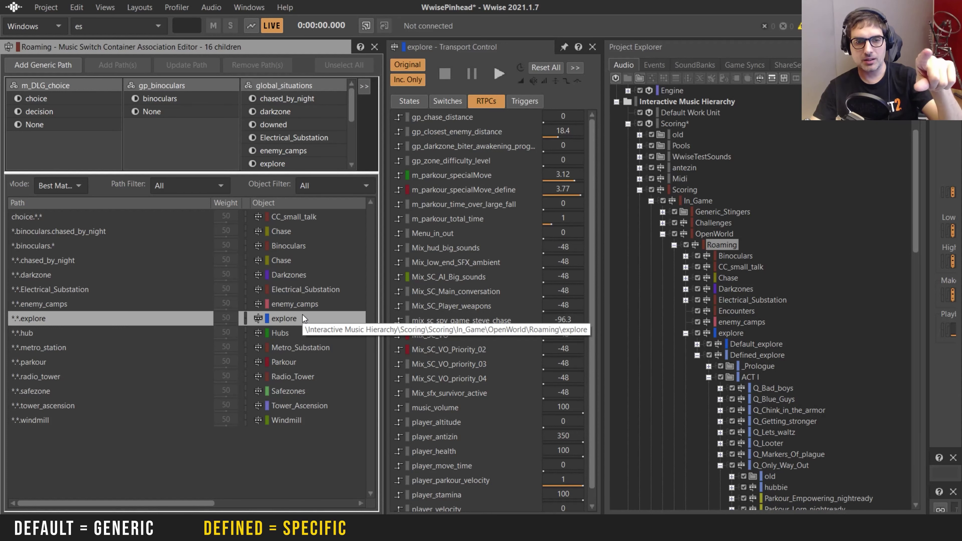
pyautogui.click(297, 420)
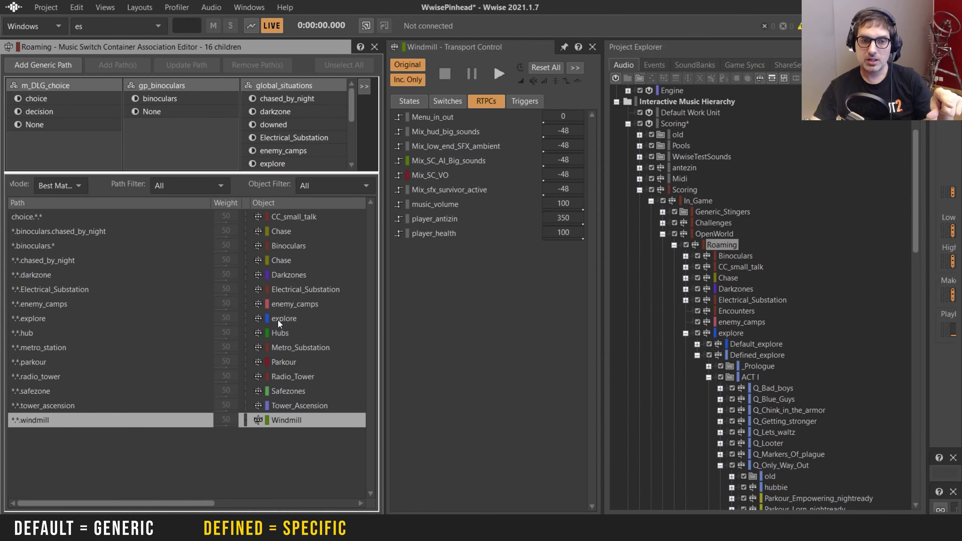
pyautogui.click(278, 320)
pyautogui.click(291, 419)
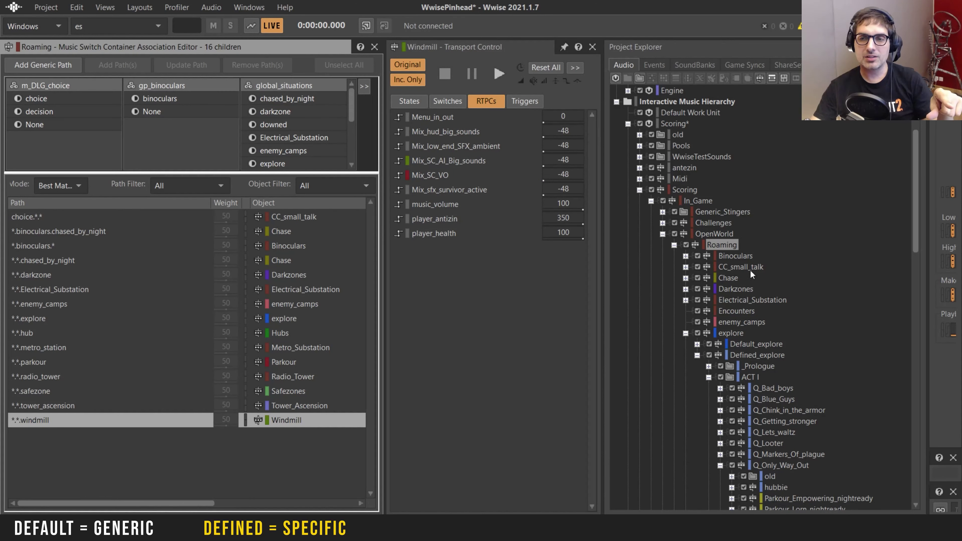
# Open the In_Game container's associations, then those of its Story child, and re-expand the OpenWorld hierarchy.
pyautogui.click(696, 200)
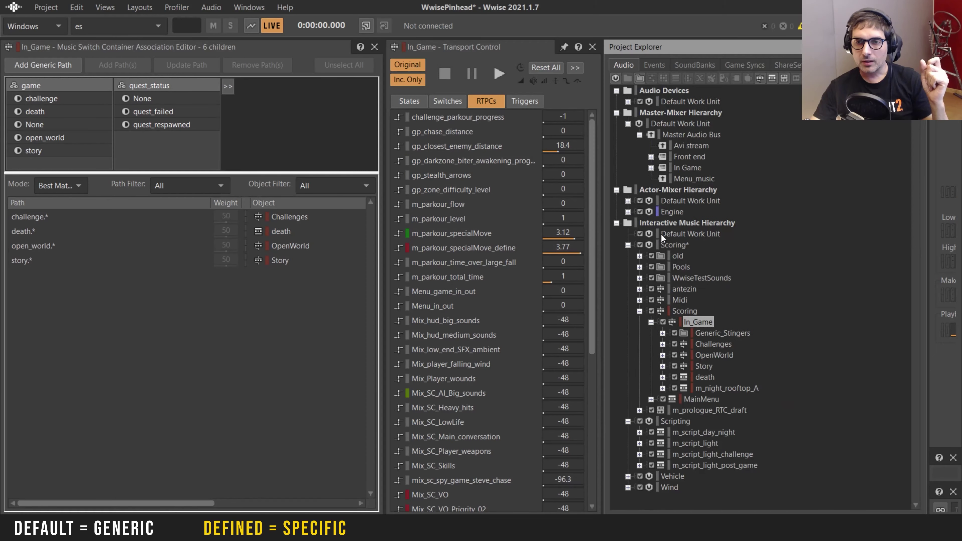
pyautogui.click(707, 358)
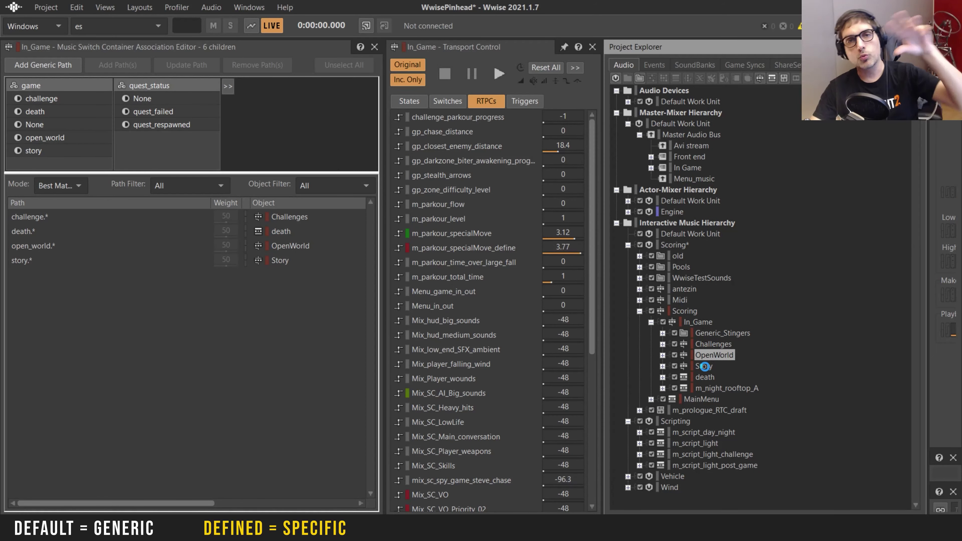
pyautogui.click(704, 366)
pyautogui.click(663, 366)
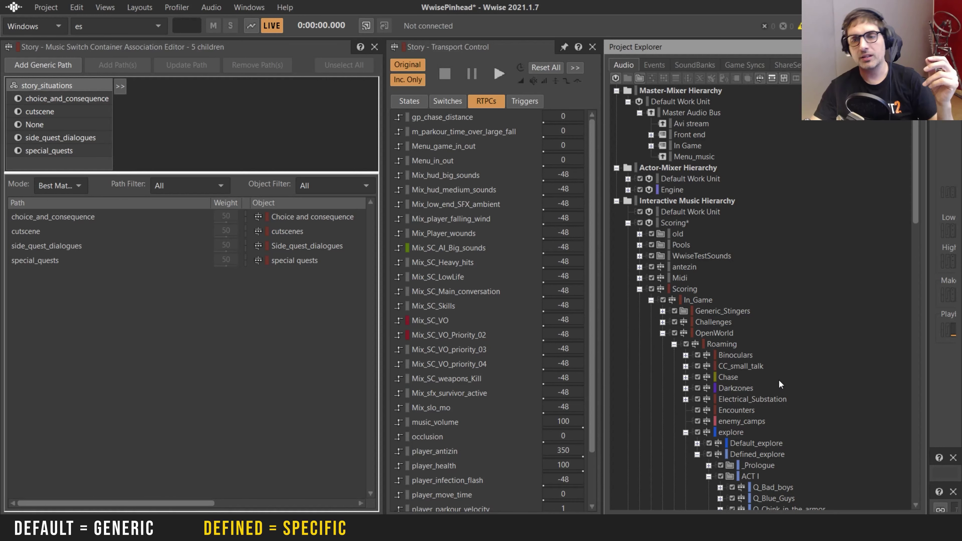
# Look down through the explore quest containers to Windmill's Tower_gen_01_final and reopen its LEvel_01 playlist.
pyautogui.scroll(-5, 778, 380)
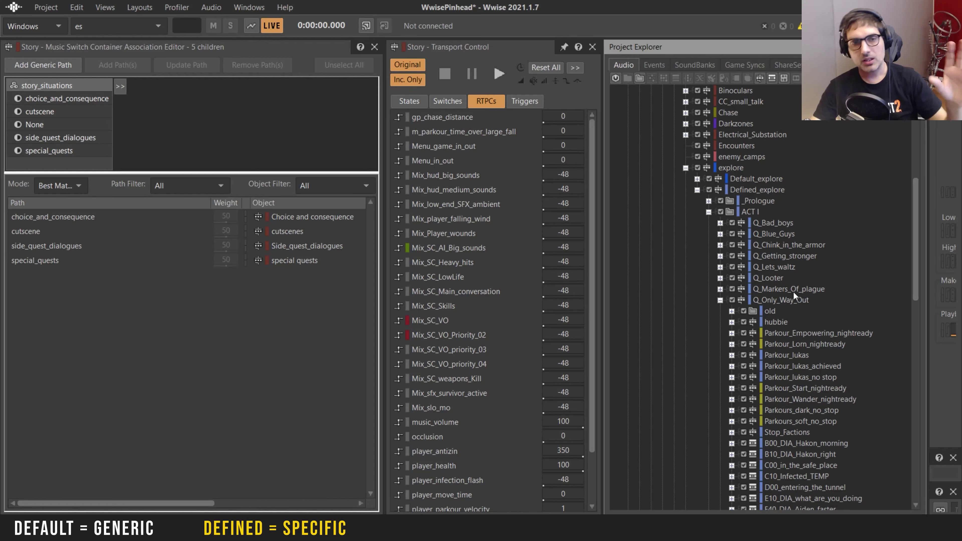
pyautogui.scroll(-2, 795, 256)
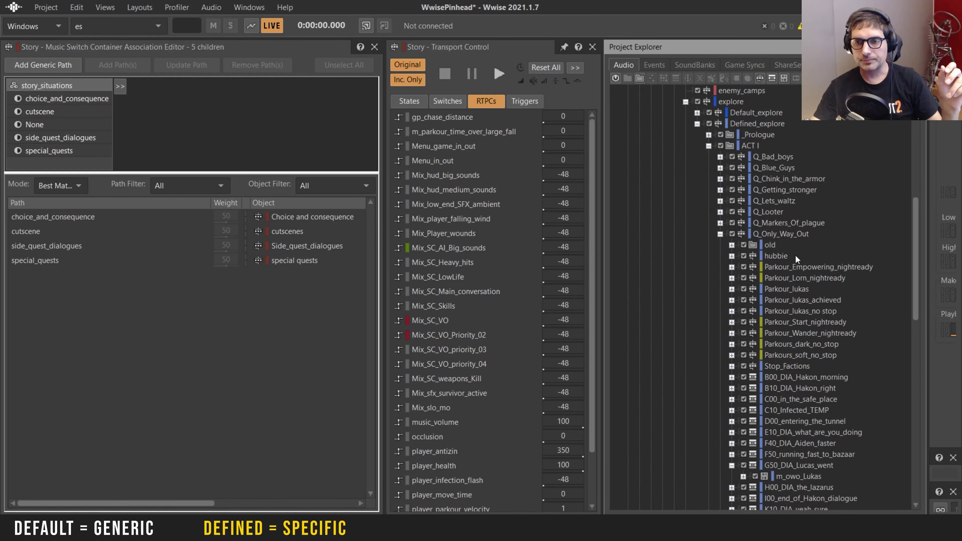
pyautogui.scroll(-10, 756, 233)
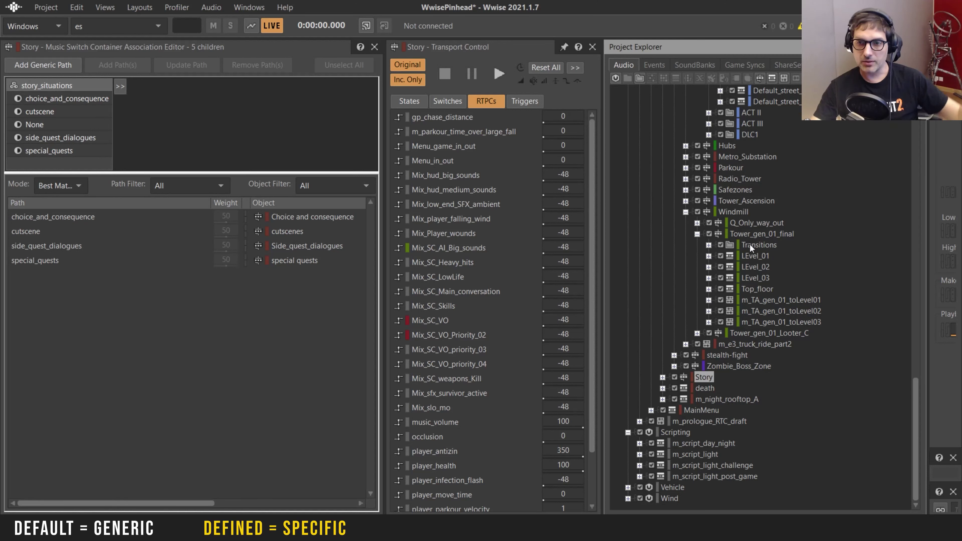
pyautogui.click(753, 258)
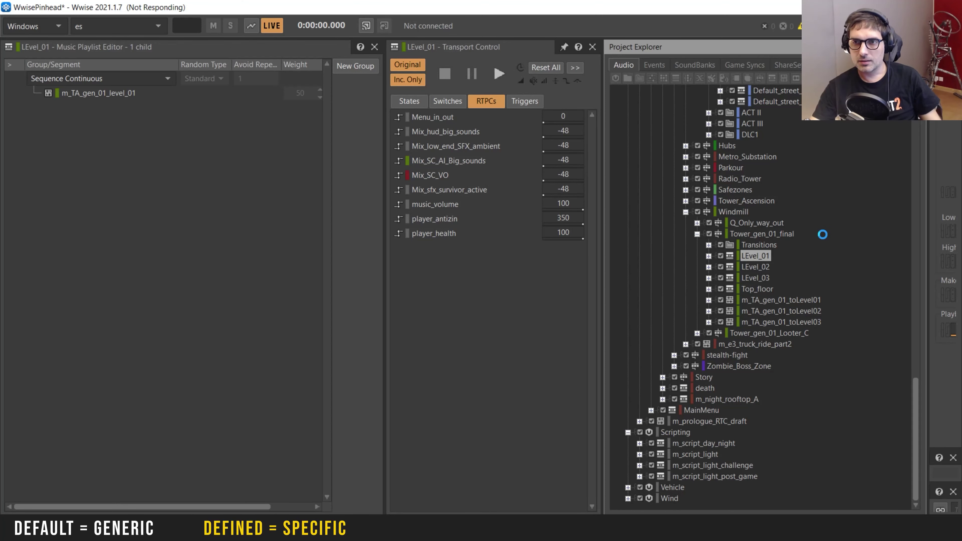
# Go back to Q_Only_Way_Out and open the m_owo_Lukas segment of G50_DIA_Lucas_went in the Music Segment Editor.
pyautogui.scroll(7, 823, 234)
pyautogui.click(823, 235)
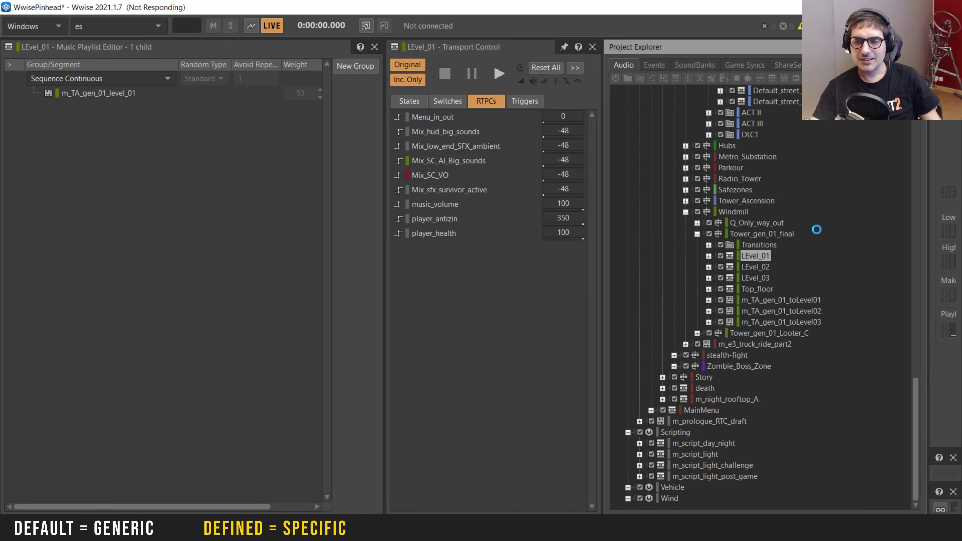
pyautogui.scroll(6, 840, 250)
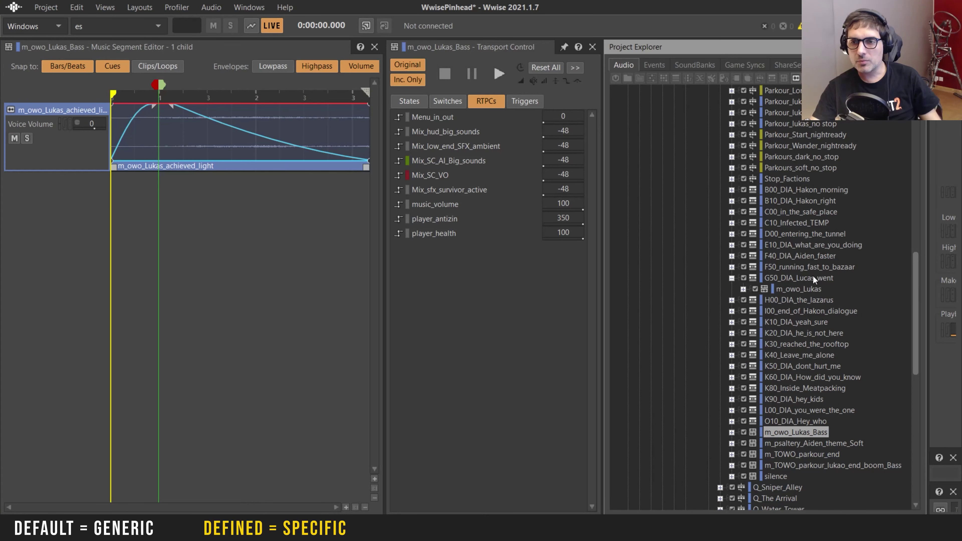
pyautogui.click(800, 288)
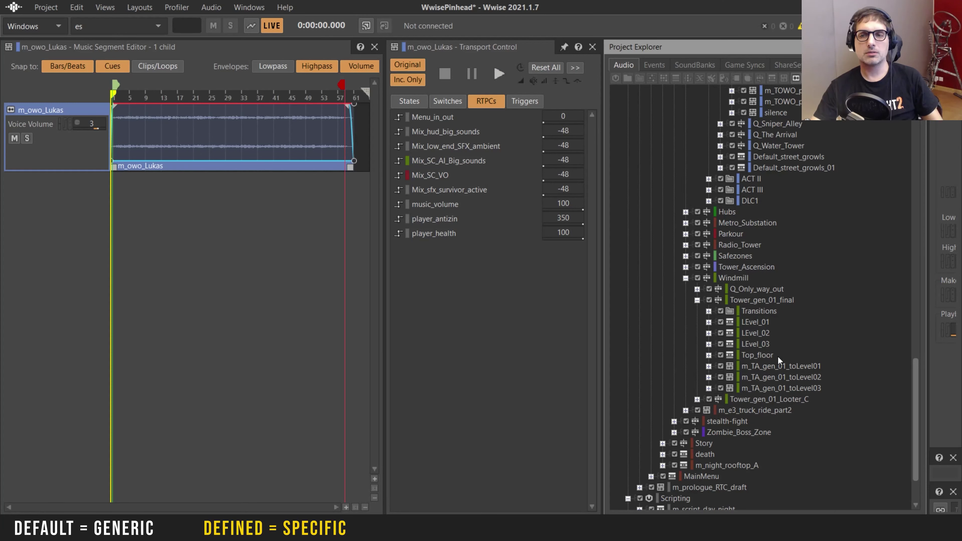
# Reopen the windmill tower's LEvel_01 playlist for playback and display the Windmill container's path associations.
pyautogui.click(758, 323)
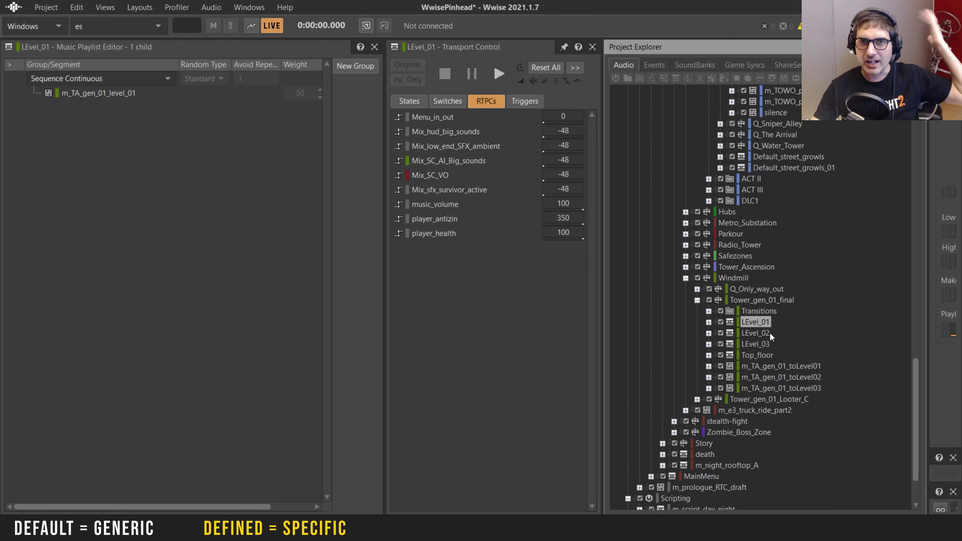
pyautogui.press('space')
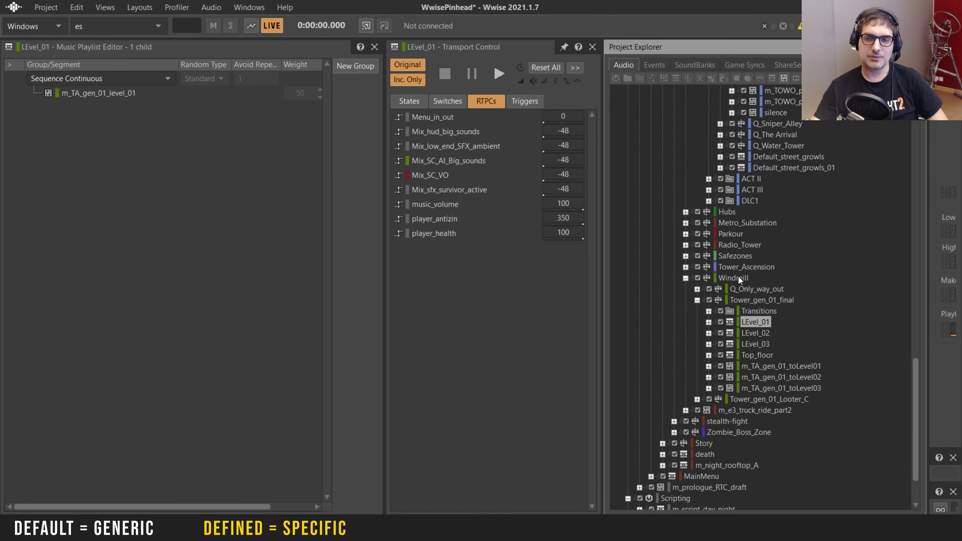
pyautogui.click(735, 278)
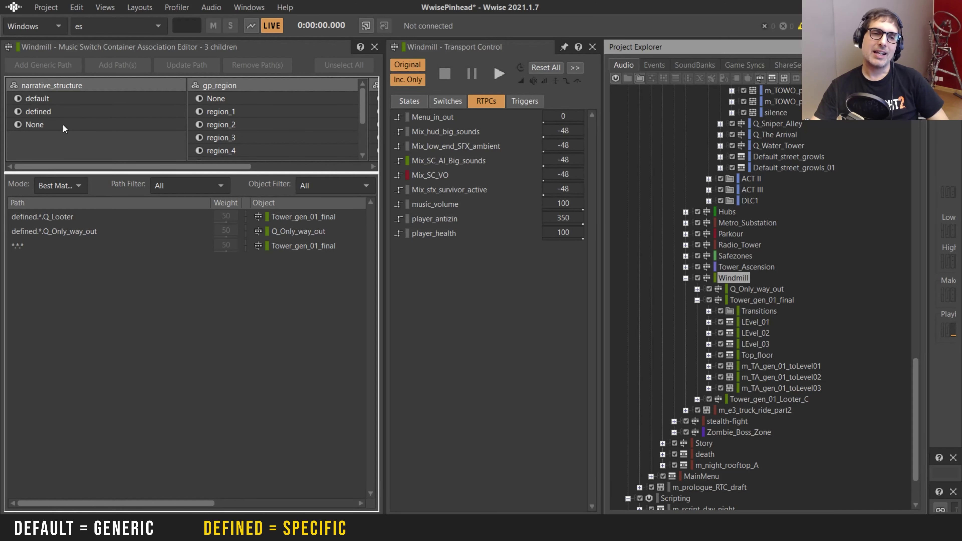
# Select Windmill's defined.*.Q_Only_way_out path, expand the Q_Only_way_out container and open its associations.
pyautogui.click(63, 231)
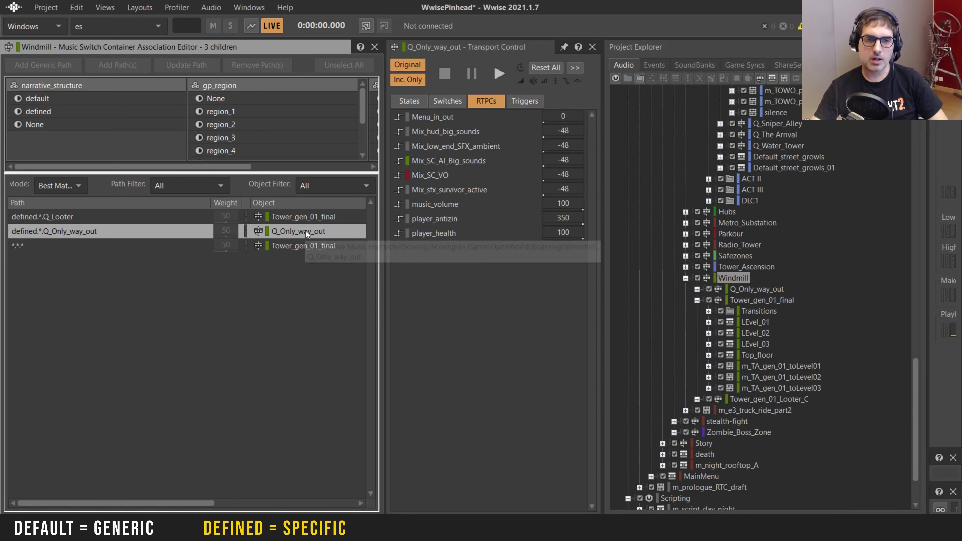
pyautogui.click(697, 289)
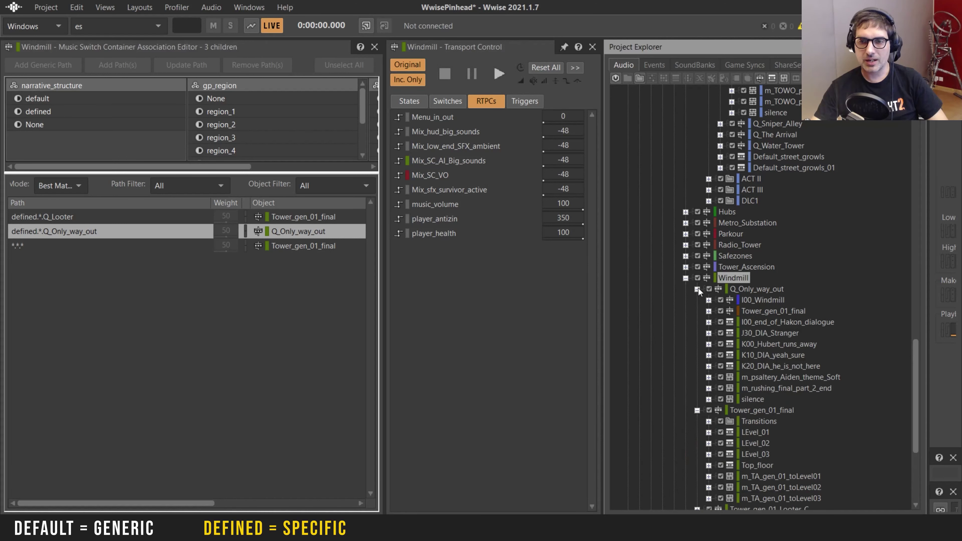
pyautogui.click(766, 290)
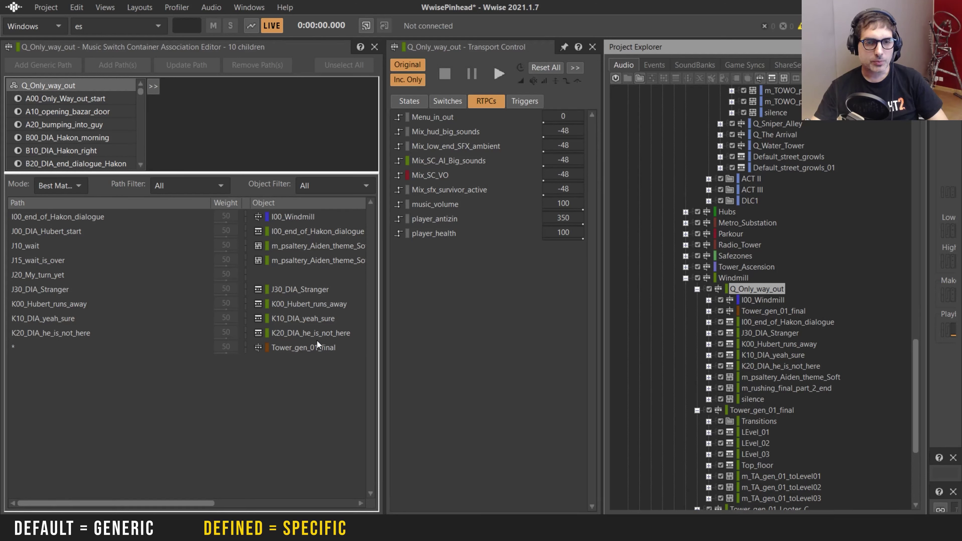
# Highlight Q_Only_way_out's paths from I00_end_of_Hakon_dialogue to K20_DIA_he_is_not_here, and its generic * path assigned to Tower_gen_01_final.
pyautogui.click(28, 221)
pyautogui.keyDown('shift'); pyautogui.click(39, 334); pyautogui.keyUp('shift')
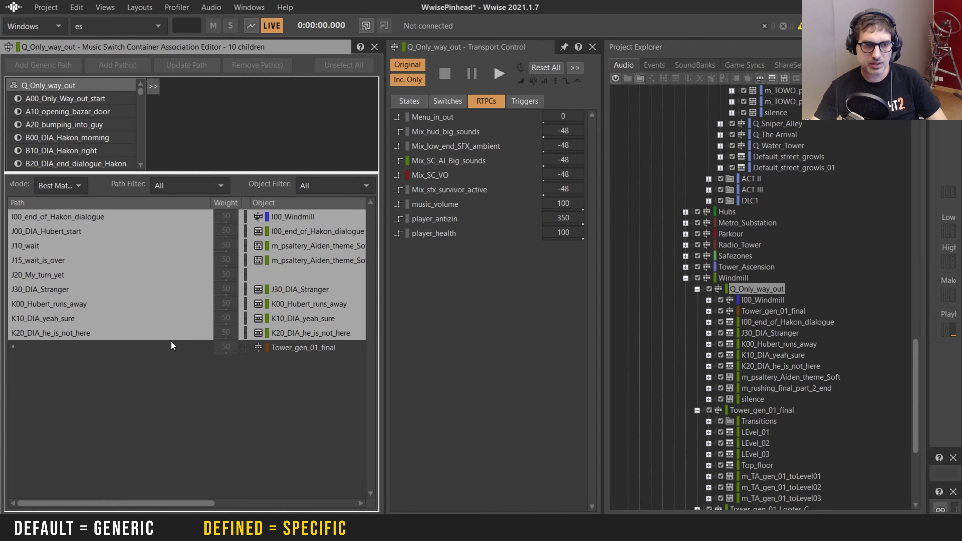
pyautogui.click(31, 350)
pyautogui.moveTo(140, 94)
pyautogui.mouseDown()
pyautogui.moveTo(136, 152)
pyautogui.moveTo(139, 91)
pyautogui.mouseUp()
pyautogui.hscroll(5, 312, 368)
pyautogui.click(313, 368)
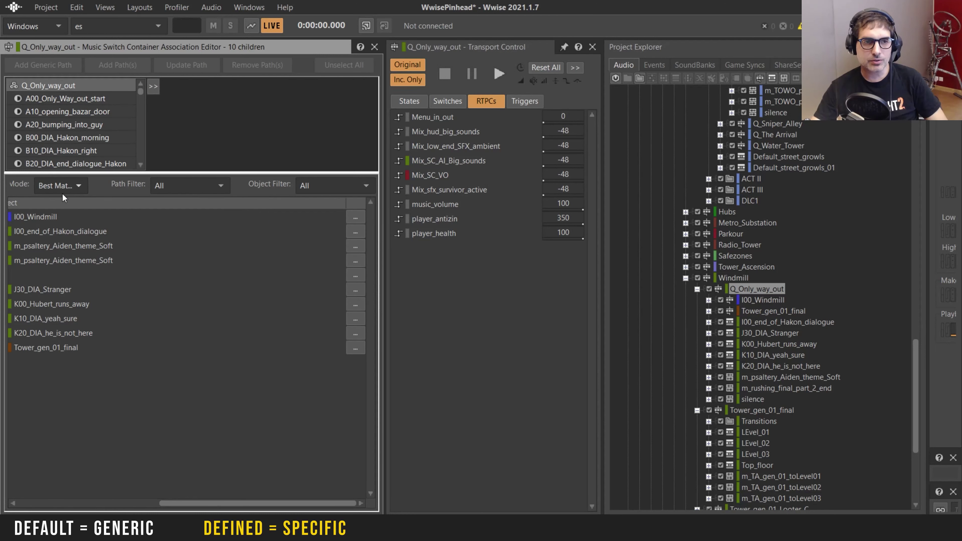
pyautogui.click(72, 351)
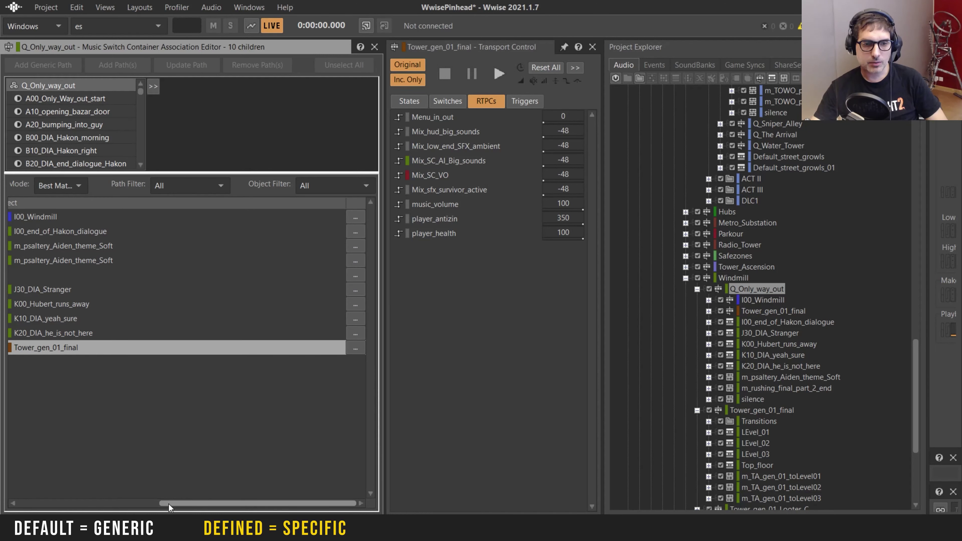
pyautogui.moveTo(168, 504); pyautogui.dragTo(26, 504)
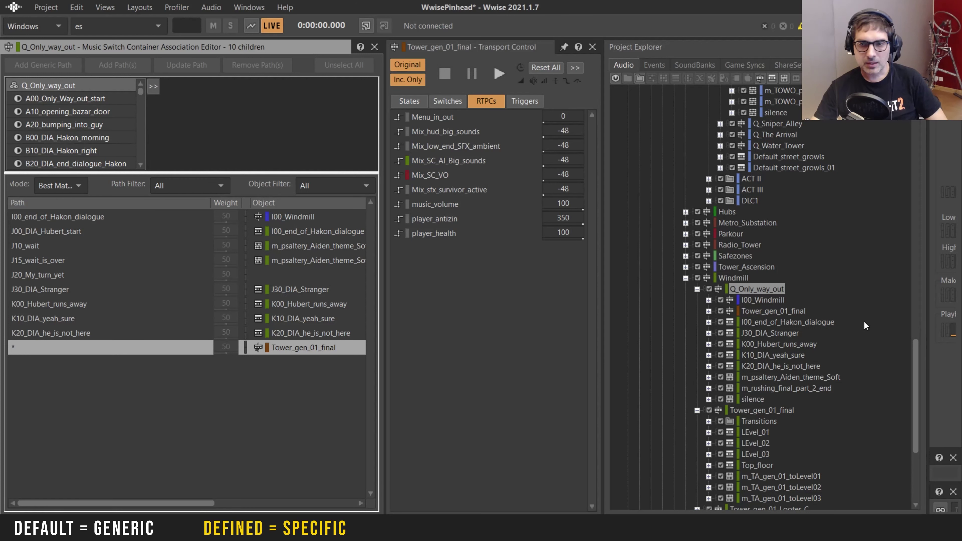
pyautogui.click(789, 310)
pyautogui.click(754, 289)
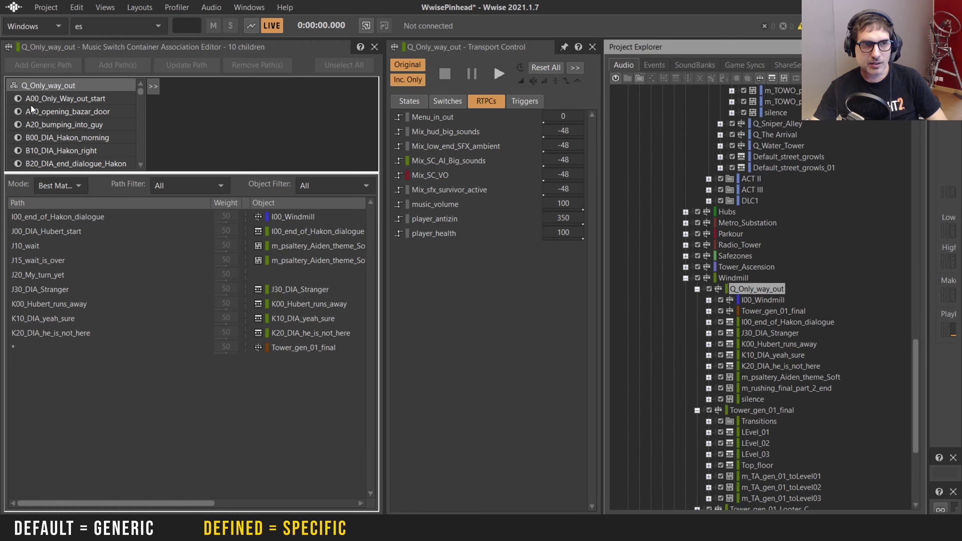
# Step through the Q_Only_way_out quest states in order from J00_DIA_Hubert_start to K00_Hubert_runs_away.
pyautogui.moveTo(140, 92)
pyautogui.mouseDown()
pyautogui.moveTo(144, 155)
pyautogui.moveTo(149, 89)
pyautogui.moveTo(145, 108)
pyautogui.mouseUp()
pyautogui.scroll(-1, 143, 112)
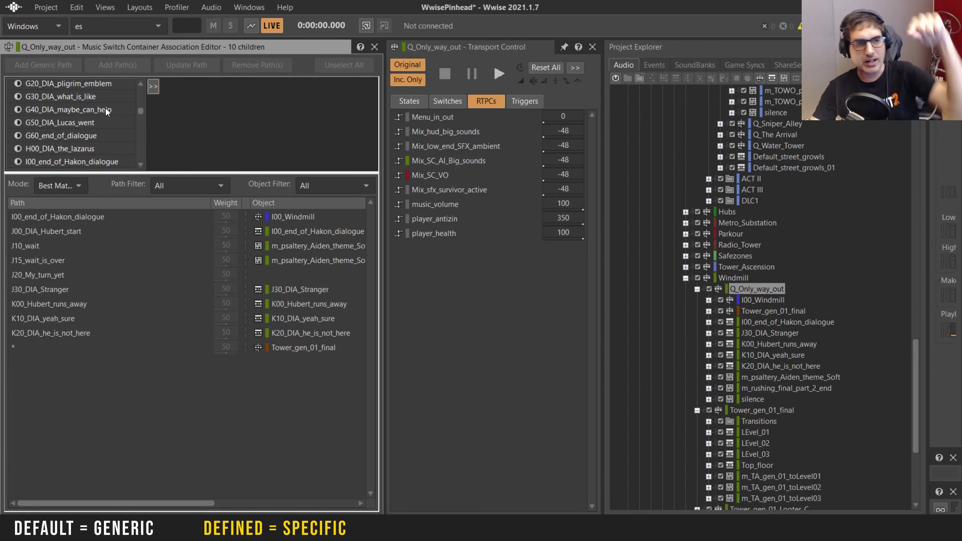
pyautogui.scroll(-5, 92, 142)
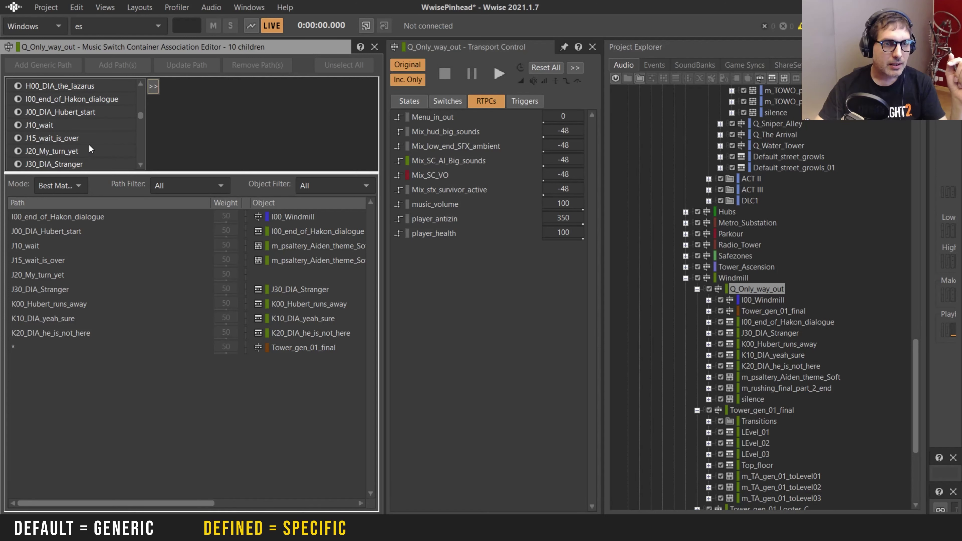
pyautogui.click(80, 116)
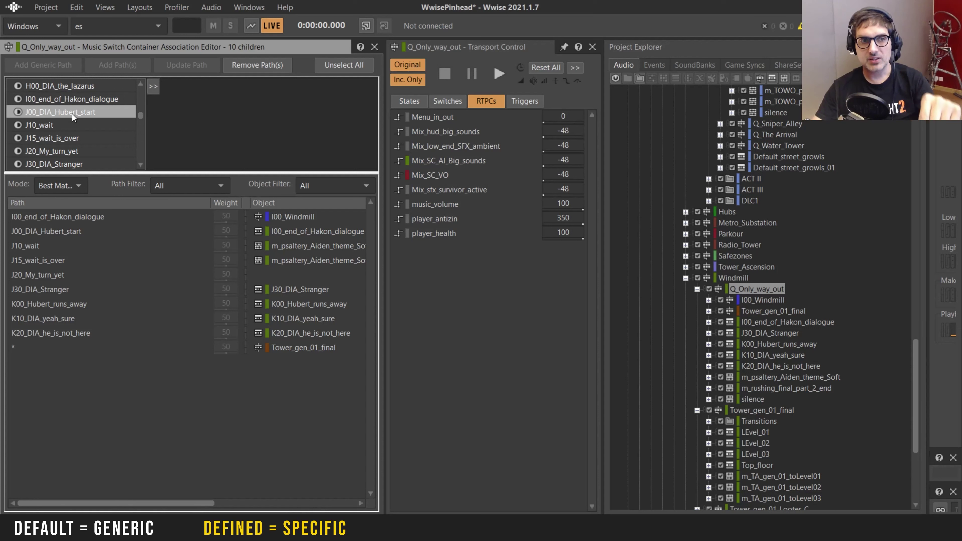
pyautogui.click(75, 125)
pyautogui.click(79, 137)
pyautogui.scroll(-1, 80, 146)
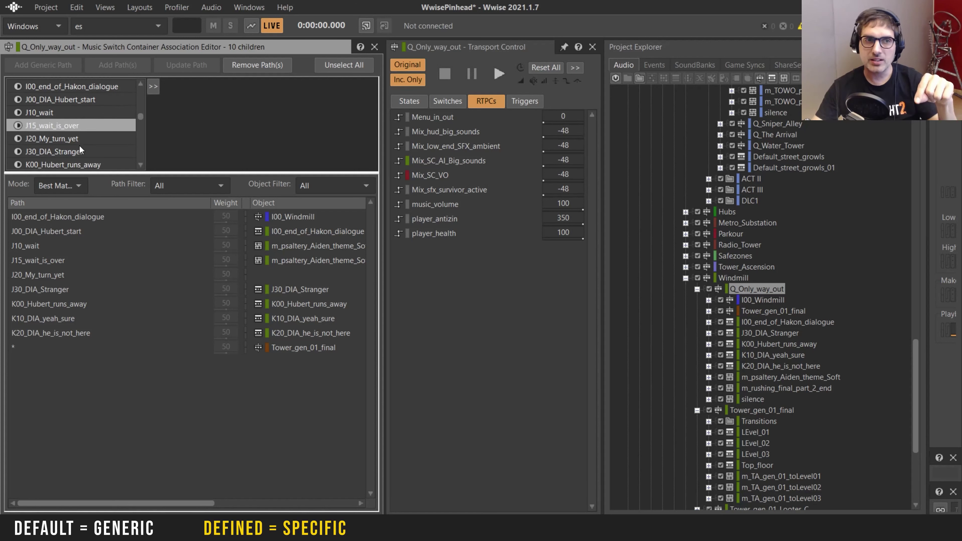
pyautogui.click(78, 140)
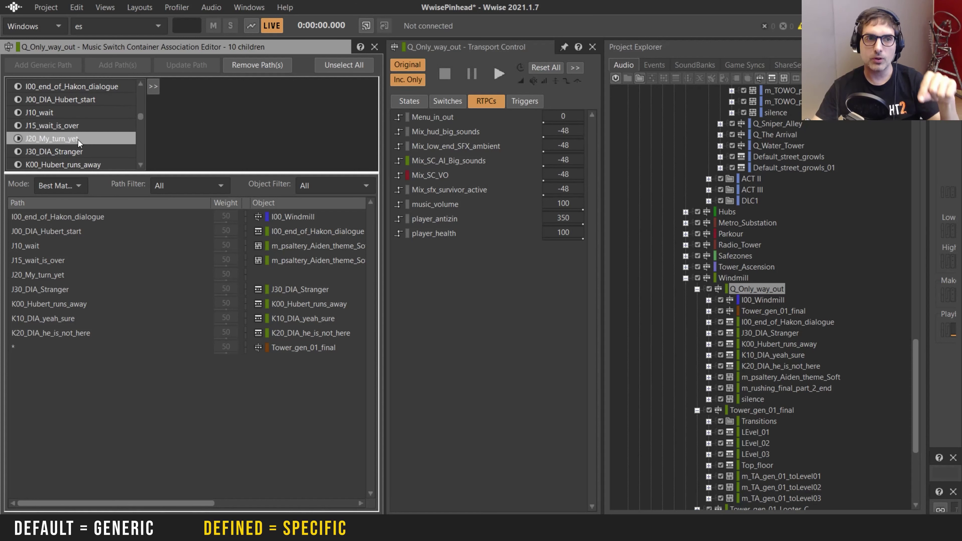
pyautogui.click(81, 154)
pyautogui.scroll(-2, 80, 146)
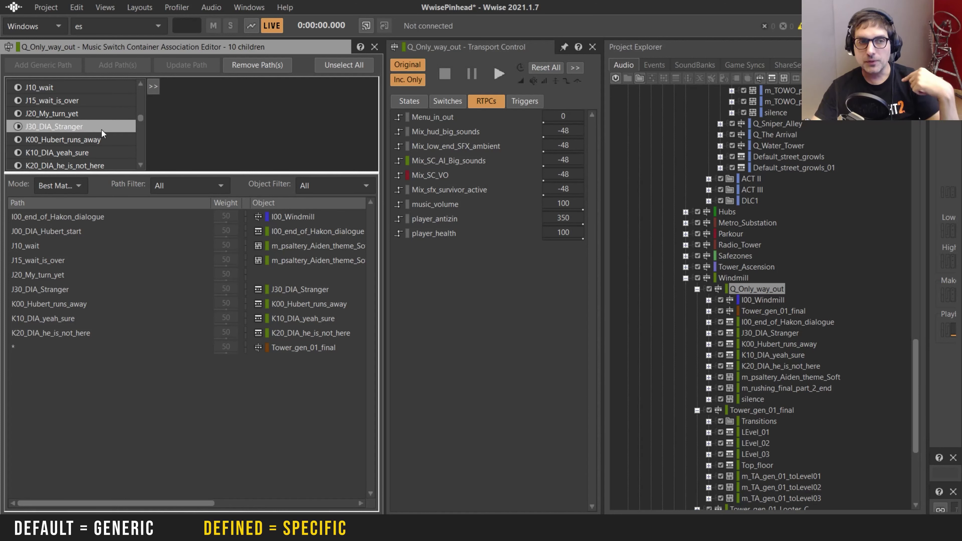
pyautogui.click(102, 141)
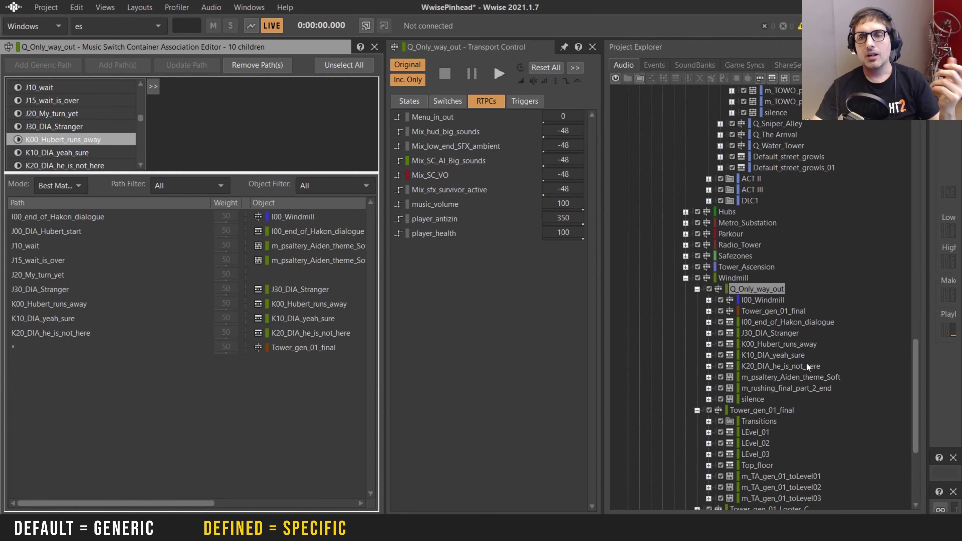
# Play the LEvel_01 playlist of Windmill's generic Tower_gen_01_final and open the quest's K10_DIA_yeah_sure playlist.
pyautogui.scroll(-5, 807, 364)
pyautogui.click(762, 257)
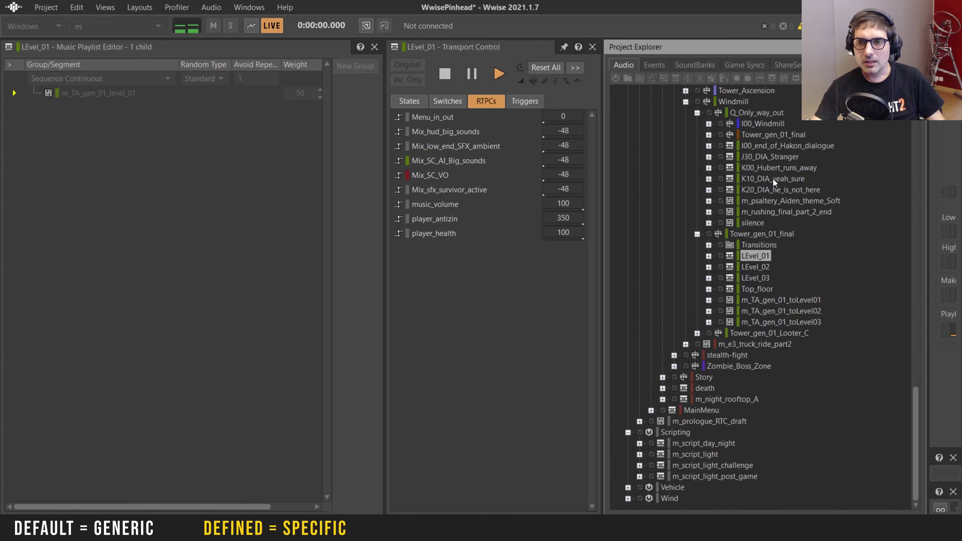
pyautogui.click(773, 179)
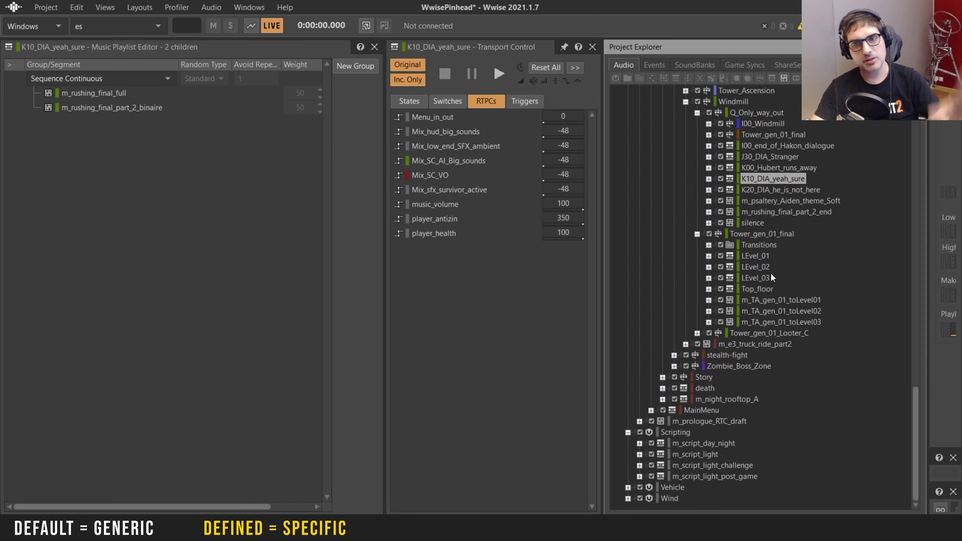
# Compare Tower_gen_01_final's ascension-level associations with the generic * path of Q_Only_way_out.
pyautogui.click(780, 235)
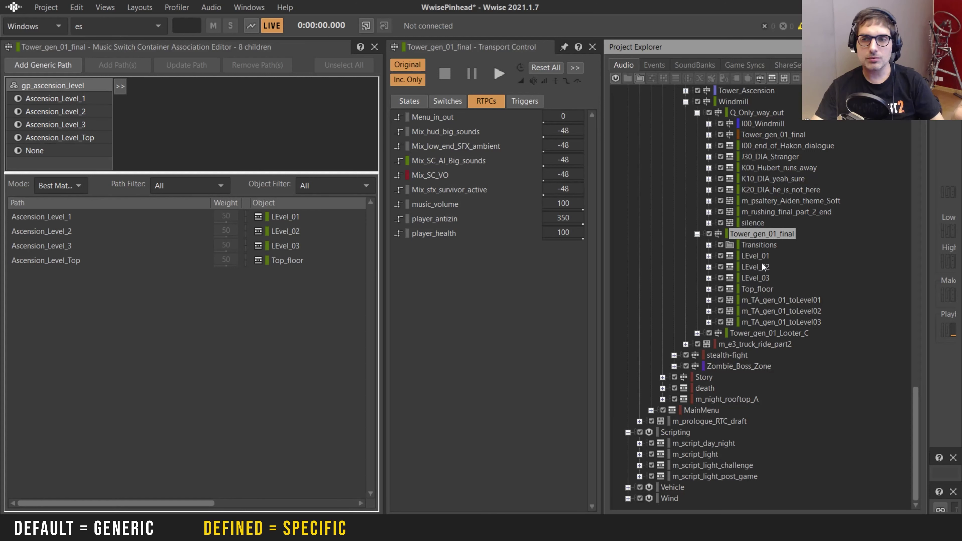
pyautogui.click(756, 113)
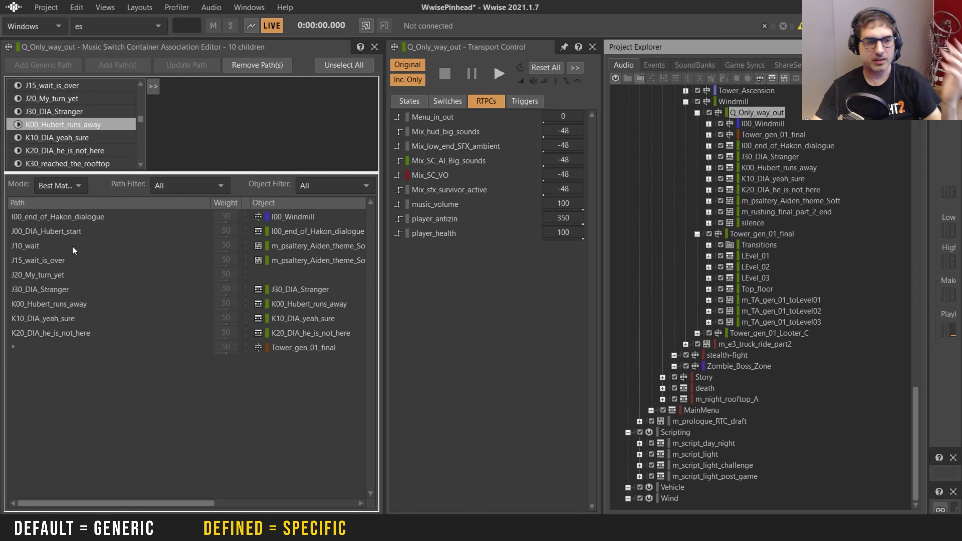
pyautogui.click(51, 348)
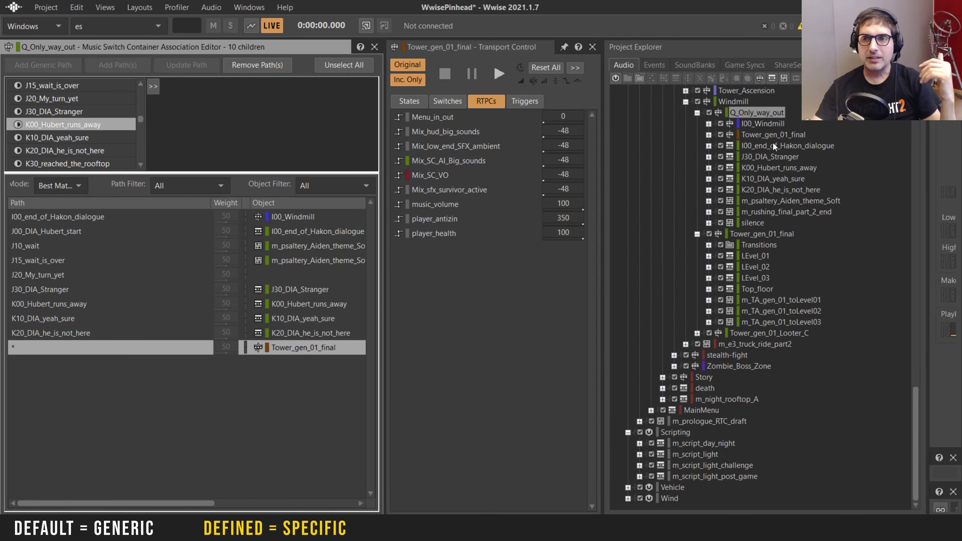
# Open I00_Windmill's associations and select the entries assigned to Ascension_Level_1, Ascension_Level_2 and Ascension_Level_3 in turn.
pyautogui.click(764, 124)
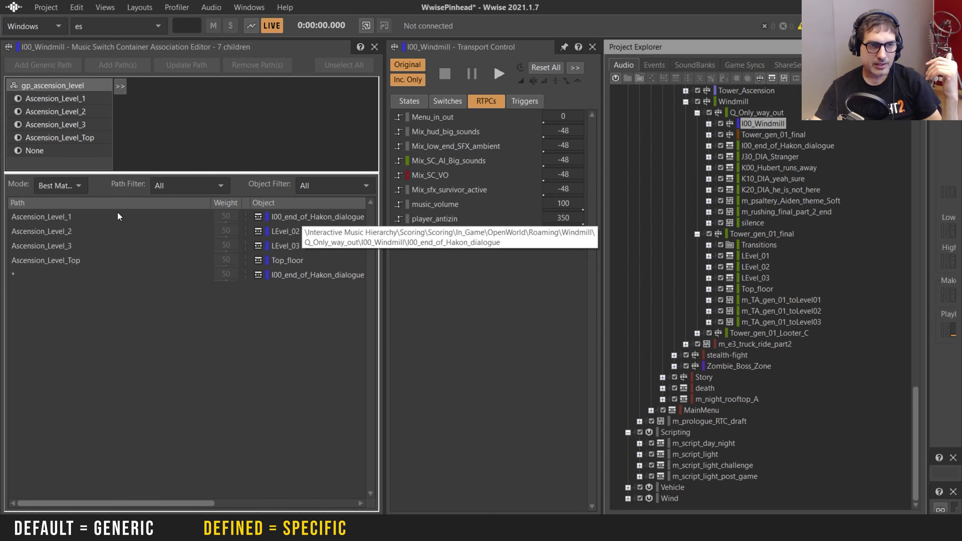
pyautogui.click(74, 218)
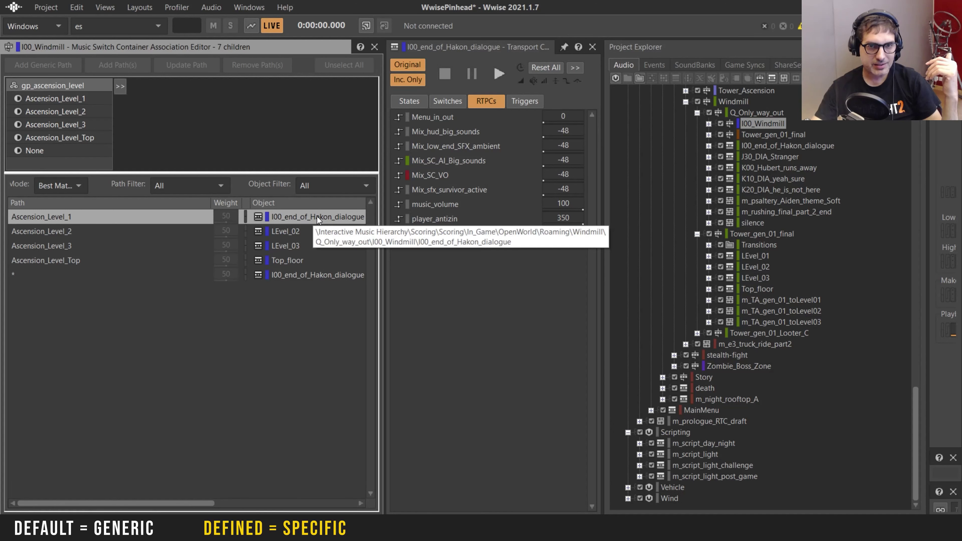
pyautogui.click(297, 230)
pyautogui.click(310, 242)
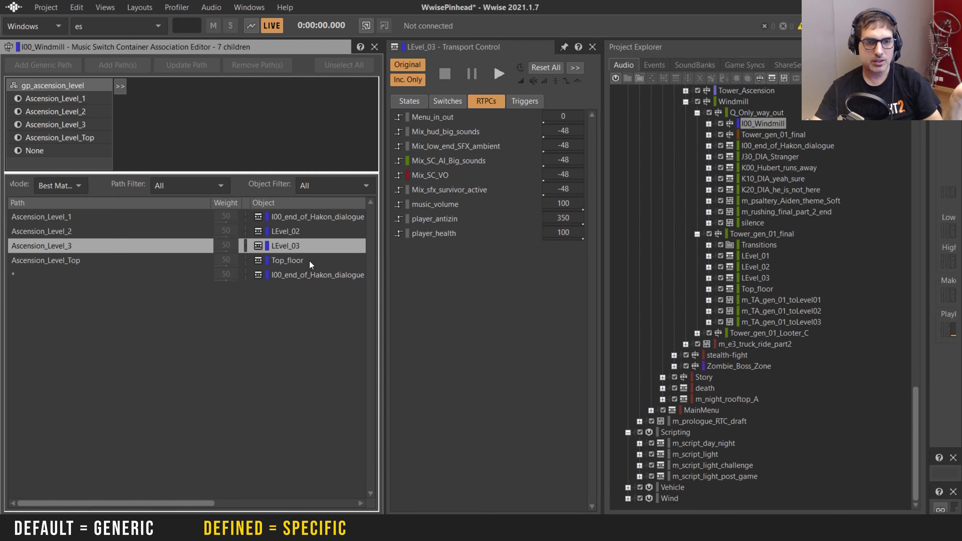
# Expand I00_Windmill to play its I00_end_of_Hakon_dialogue playlist and open its LEvel_02 playlist.
pyautogui.click(710, 124)
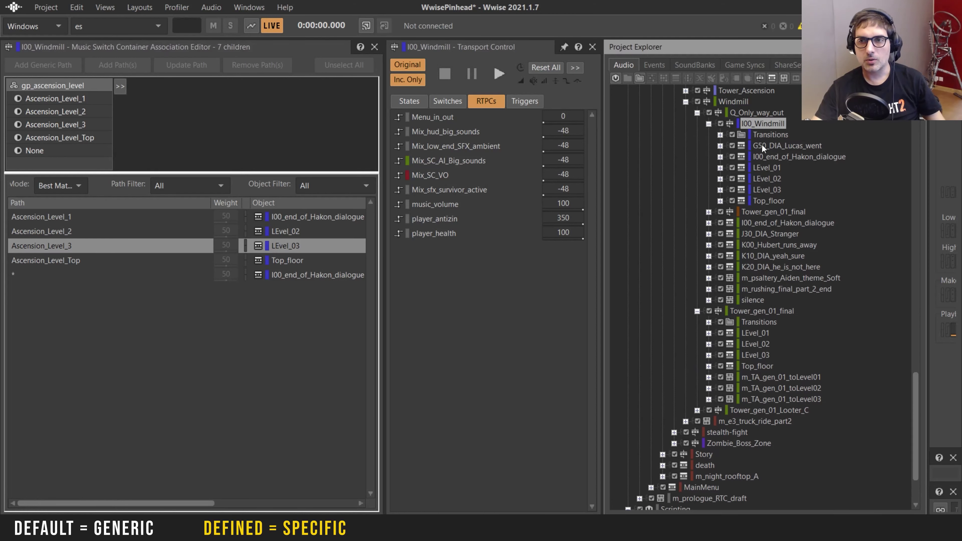
pyautogui.click(792, 158)
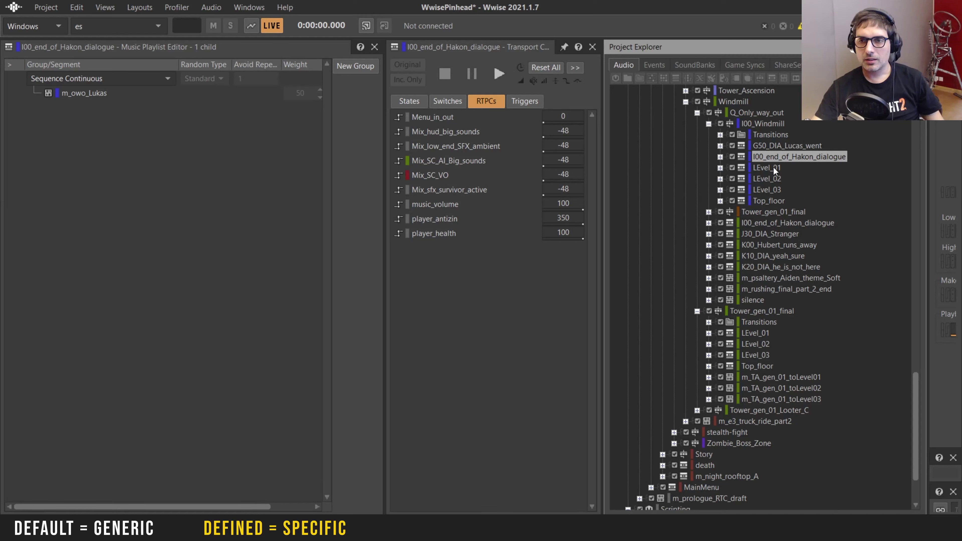
pyautogui.press('space')
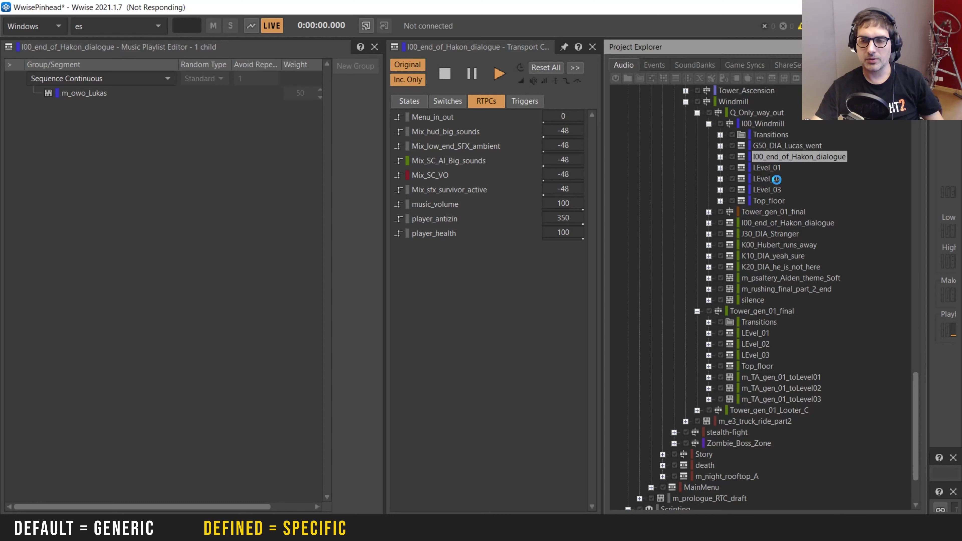
pyautogui.click(776, 179)
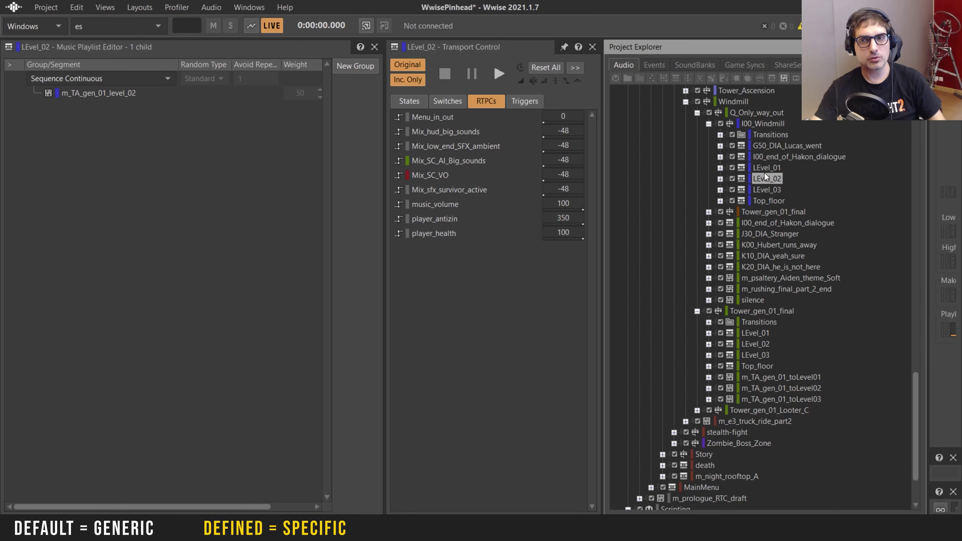
# Revisit the associations of I00_Windmill and Q_Only_way_out, and open and expand the Safezones container under Roaming.
pyautogui.click(757, 123)
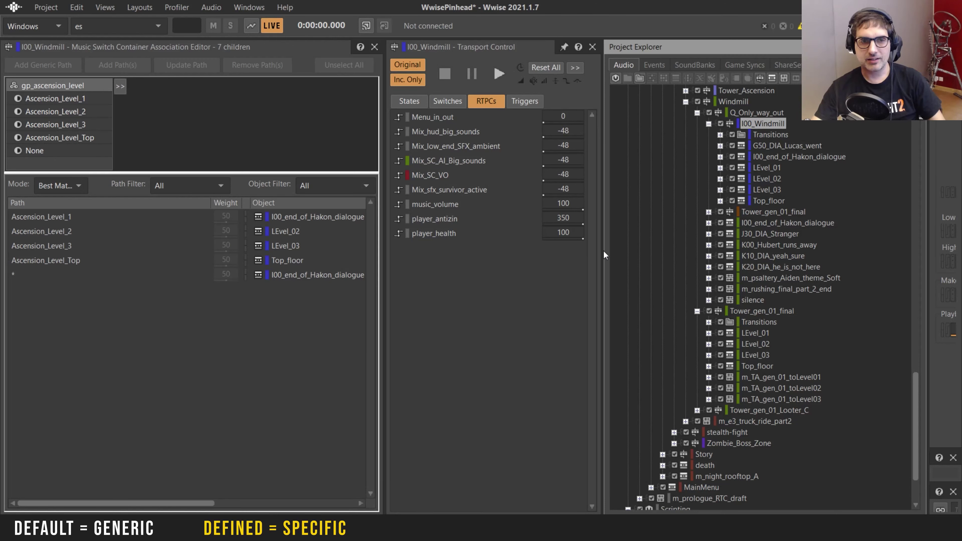
pyautogui.click(756, 113)
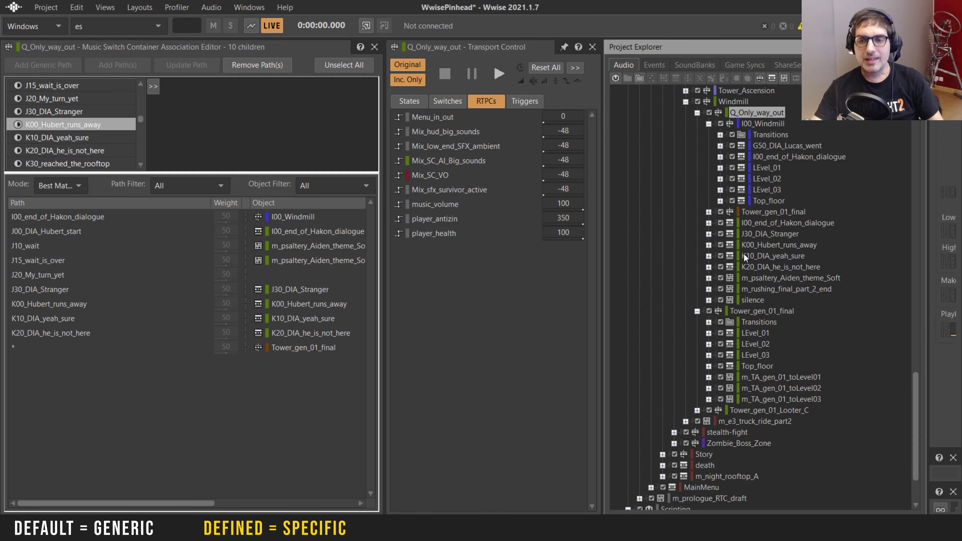
pyautogui.scroll(4, 733, 280)
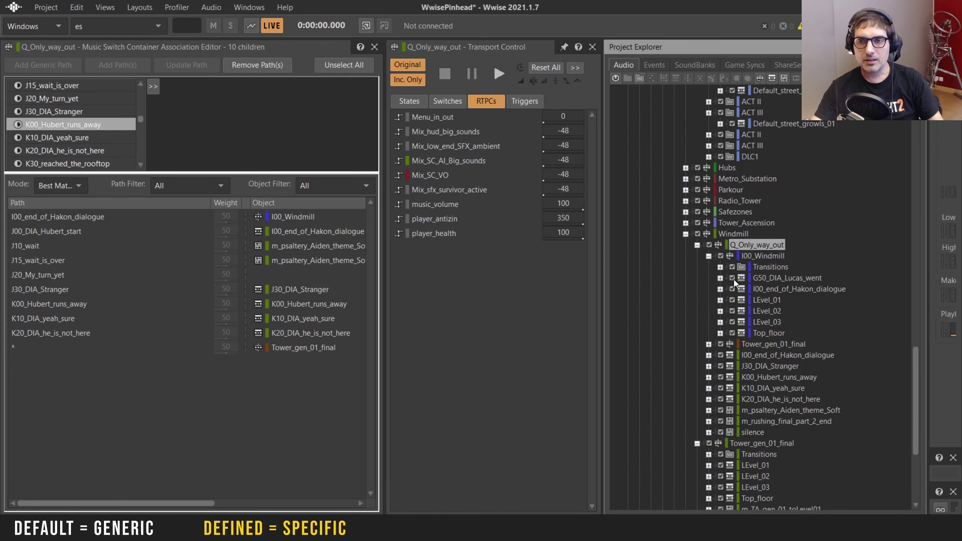
pyautogui.click(692, 212)
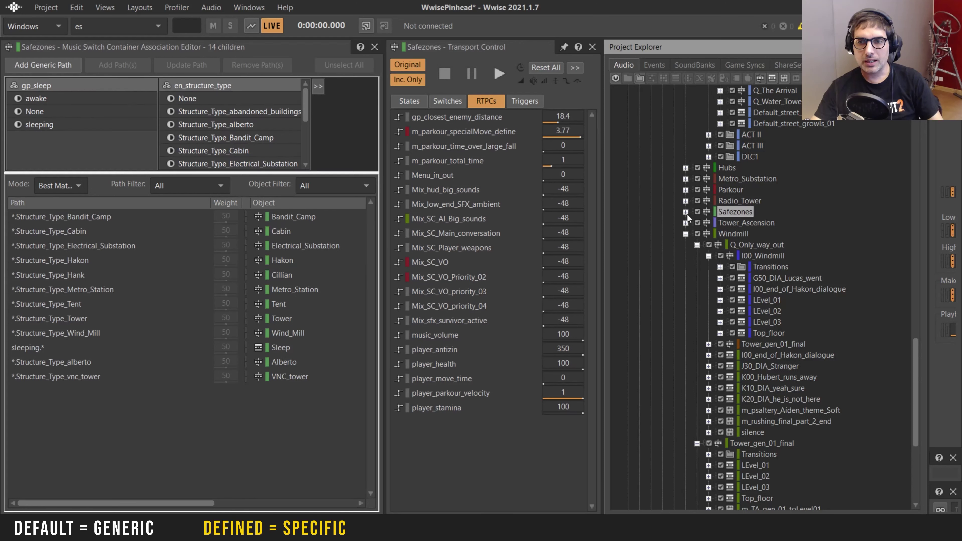
pyautogui.click(686, 212)
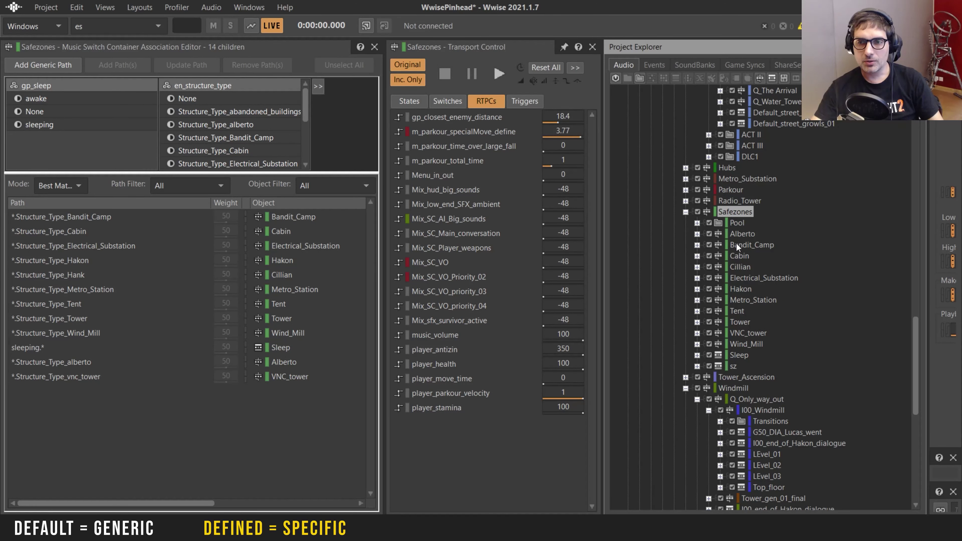
# Open and expand Safezones' Wind_Mill container and select its defined.Q_Only_way_out path.
pyautogui.click(746, 344)
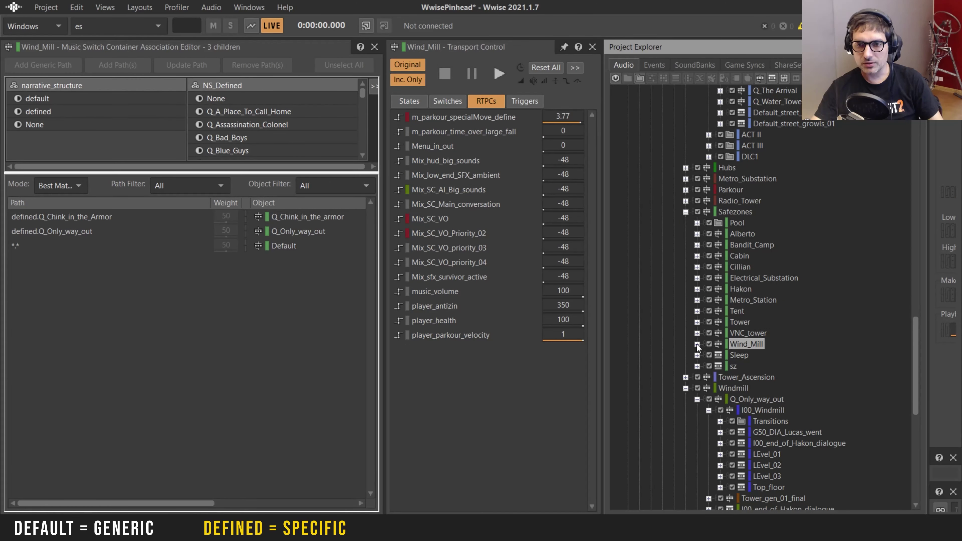
pyautogui.click(697, 344)
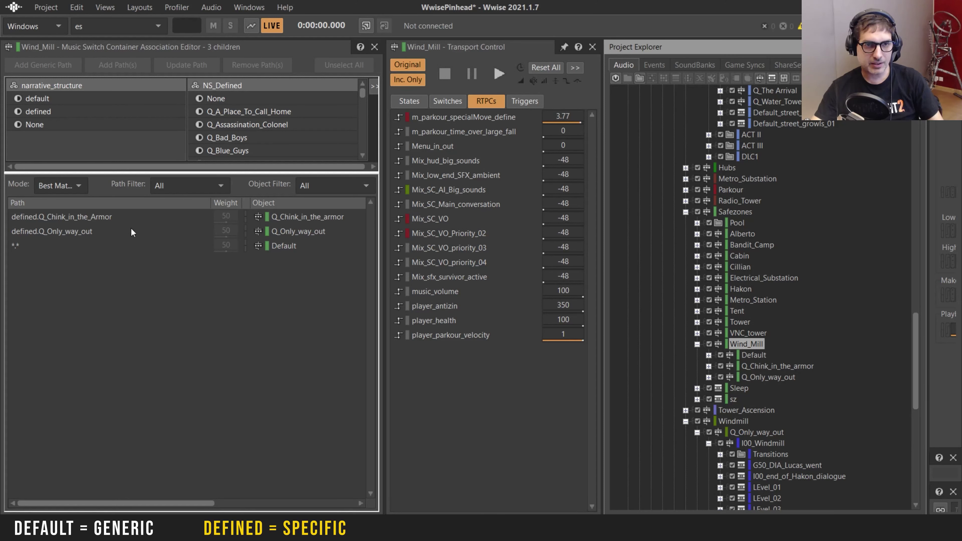
pyautogui.click(73, 231)
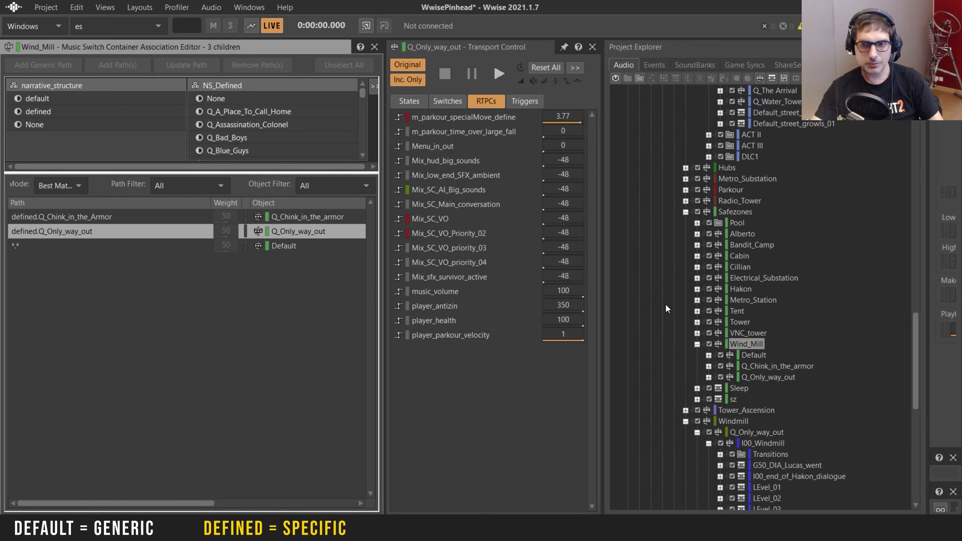
# Expand the Q_Only_way_out container under Safezones' Wind_Mill and open its associations.
pyautogui.click(709, 377)
pyautogui.click(764, 377)
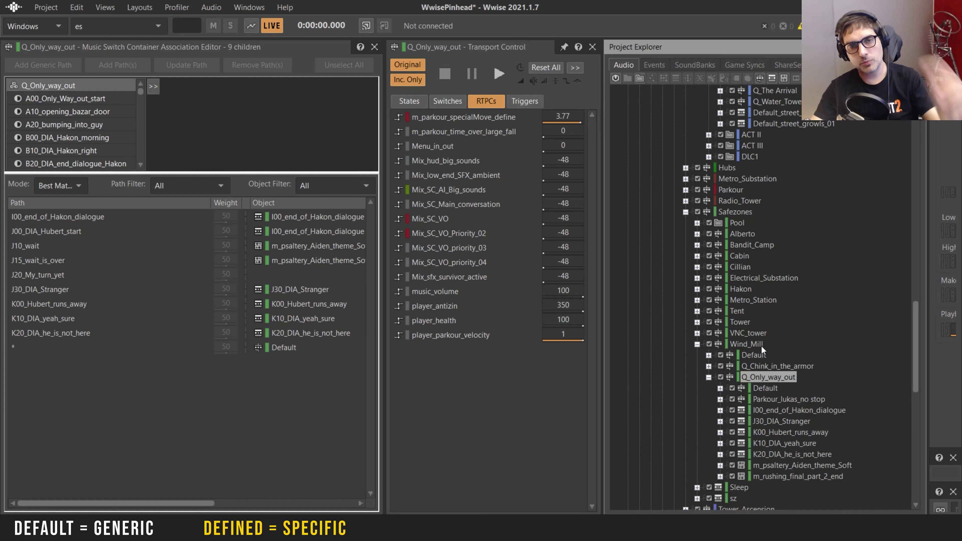
# Open Roaming's associations under OpenWorld and select its windmill path followed by its safezone path.
pyautogui.scroll(15, 804, 258)
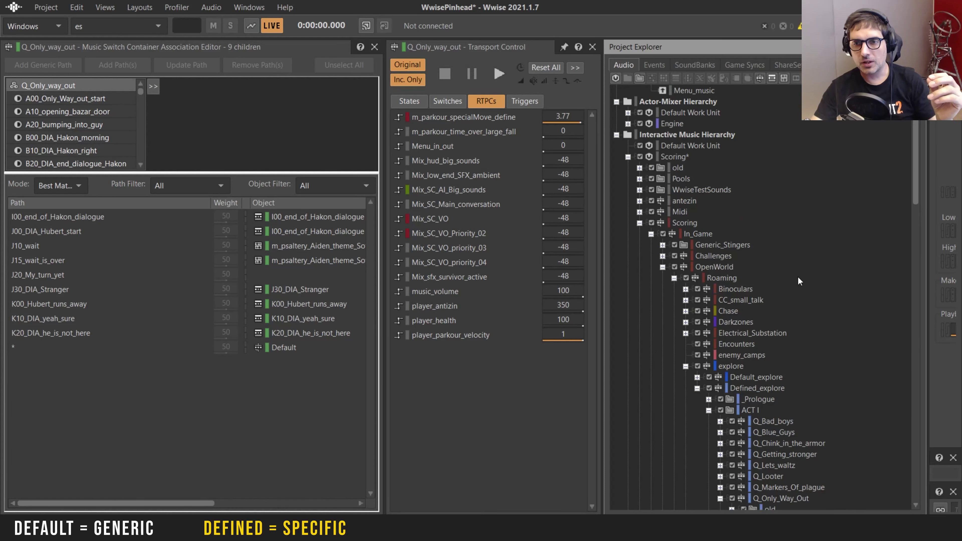
pyautogui.click(718, 268)
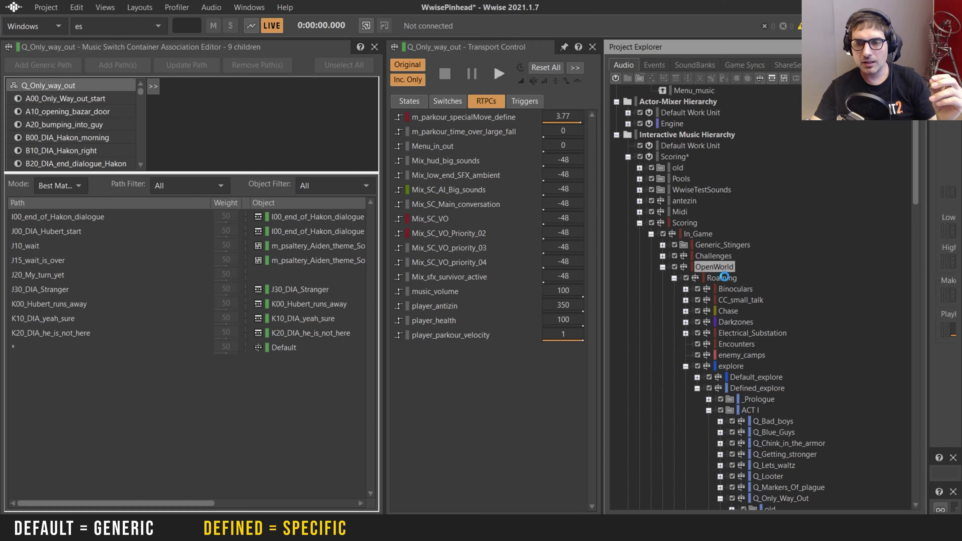
pyautogui.click(723, 278)
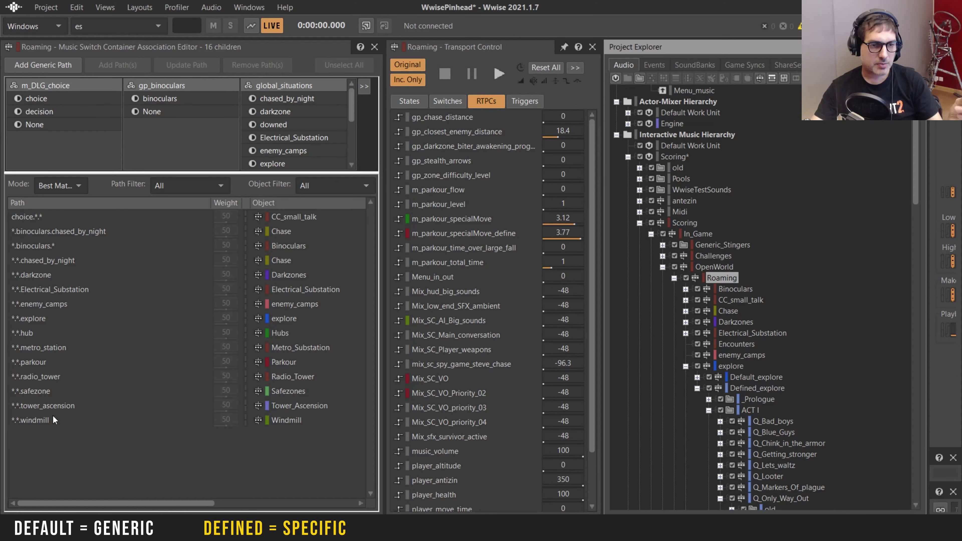
pyautogui.click(53, 420)
pyautogui.click(55, 391)
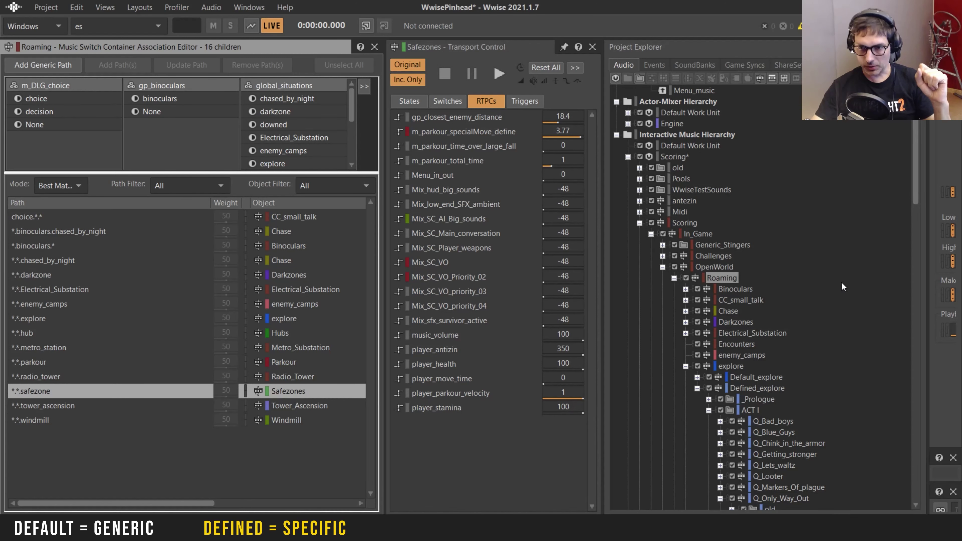
# Collapse the explore and Safezones containers under Roaming in the project hierarchy.
pyautogui.scroll(-3, 824, 294)
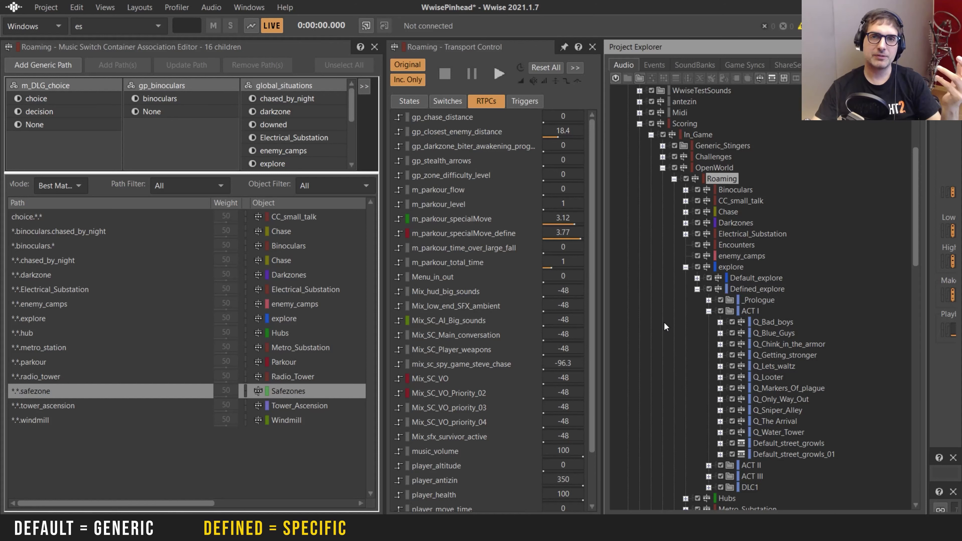
pyautogui.click(685, 268)
pyautogui.click(685, 322)
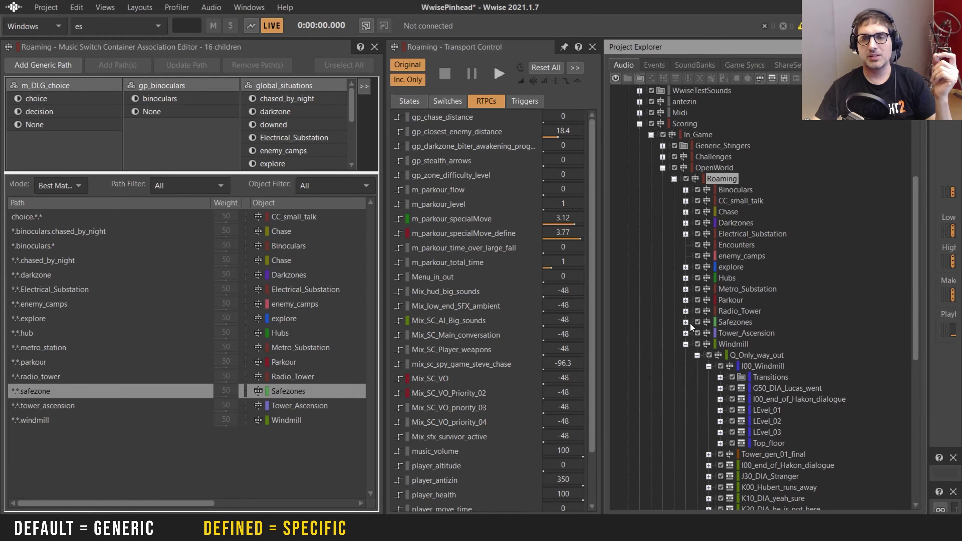